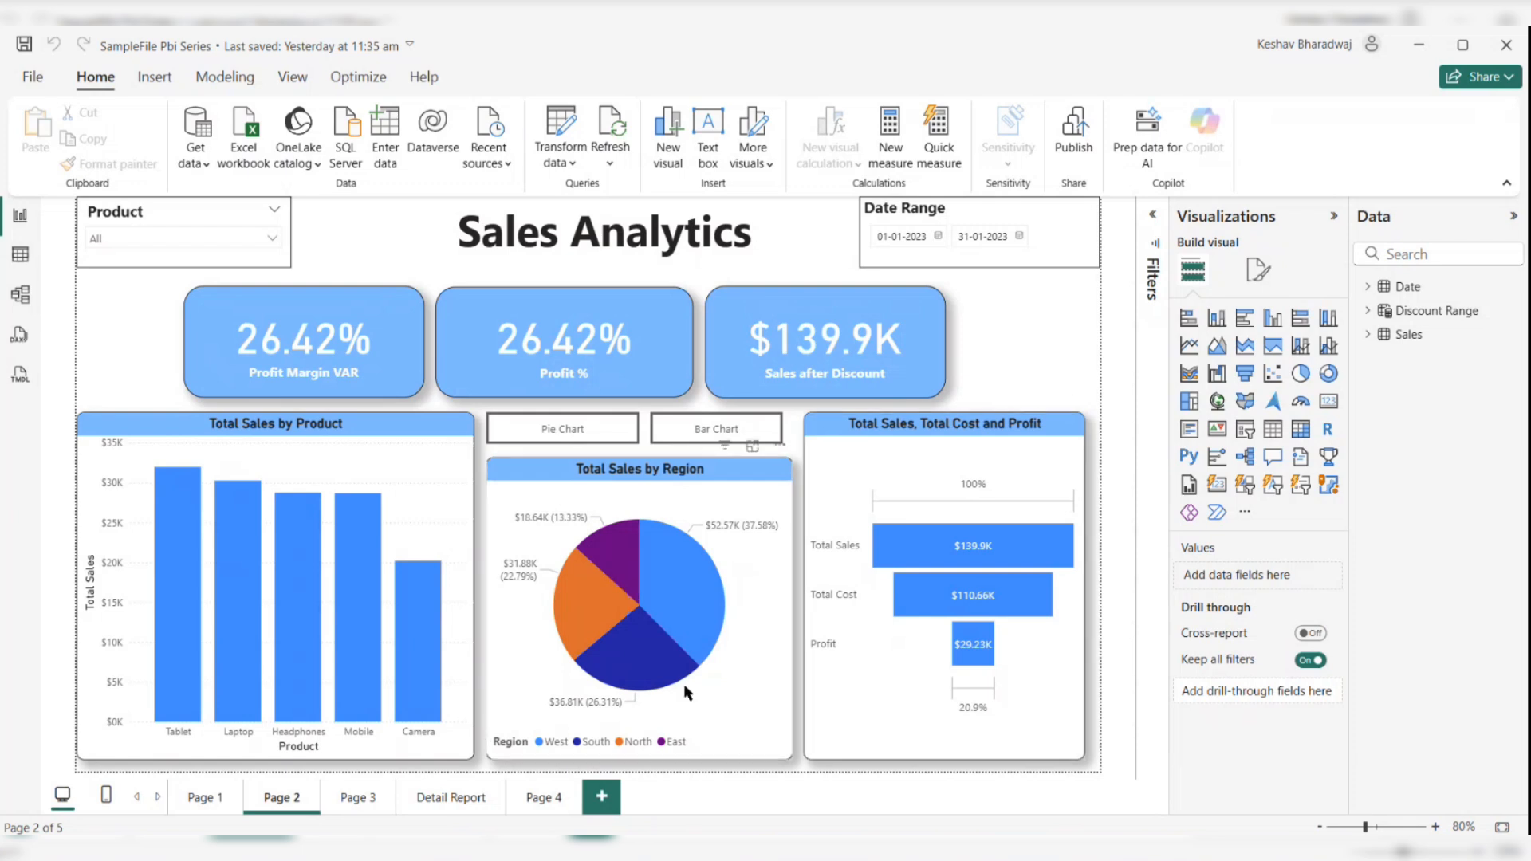
Step: Look over the Detail Report page and Page 4, and add a new blank report page
click(488, 799)
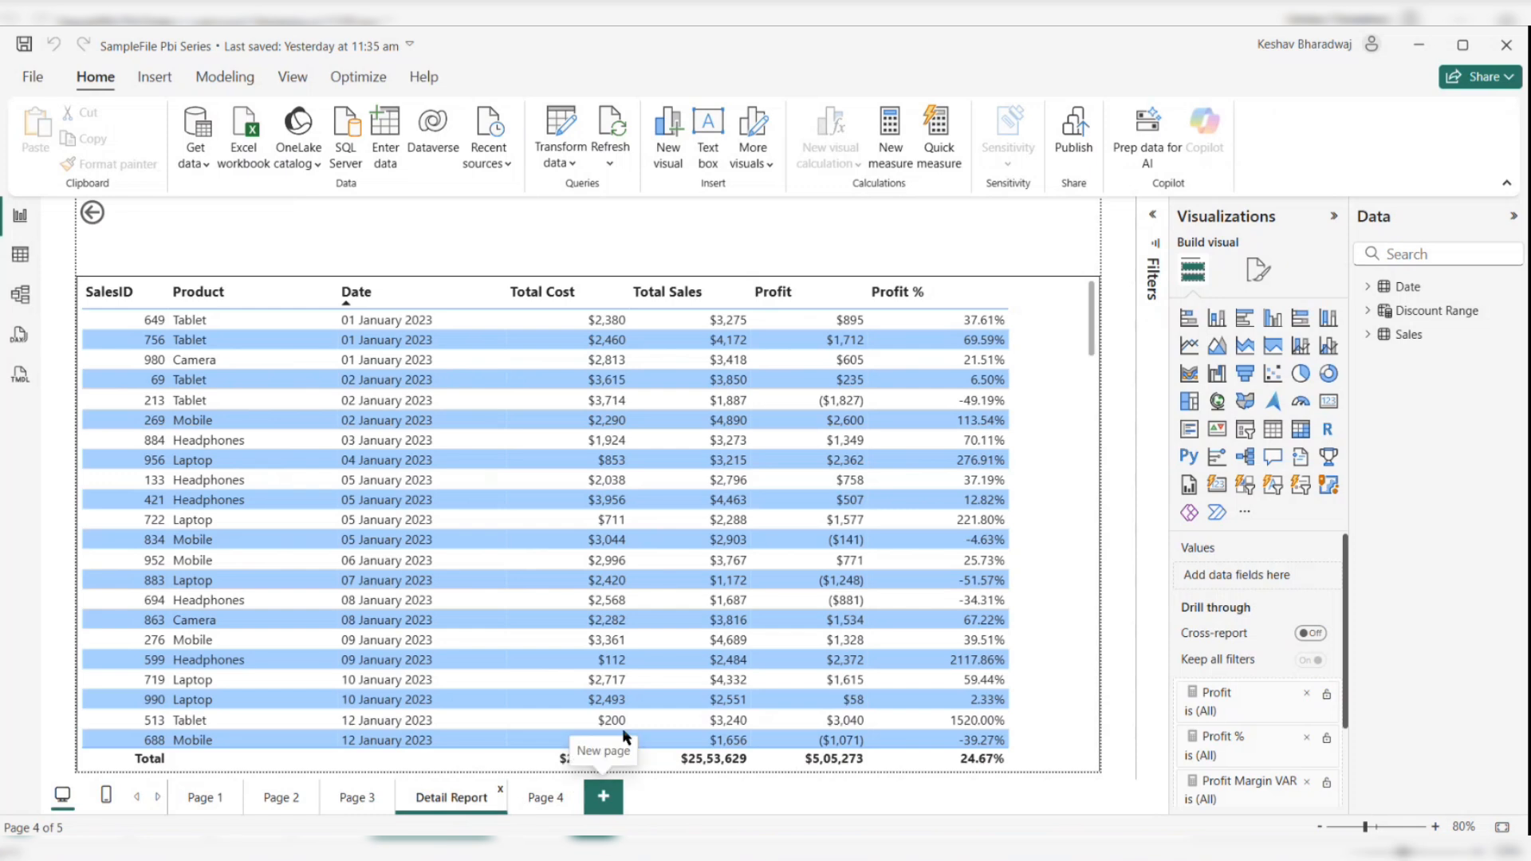
click(1041, 547)
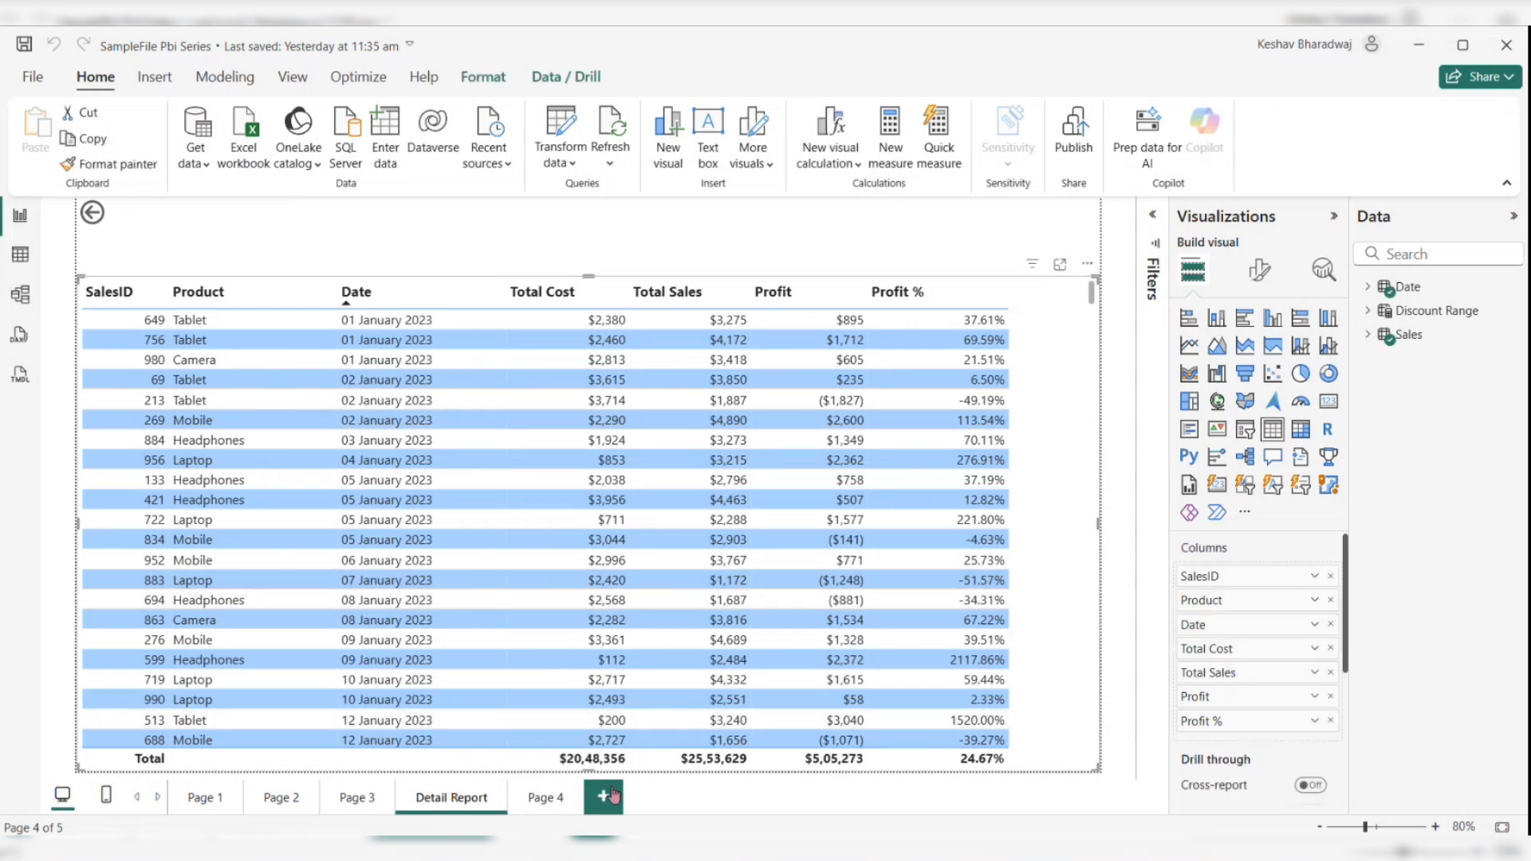
click(547, 798)
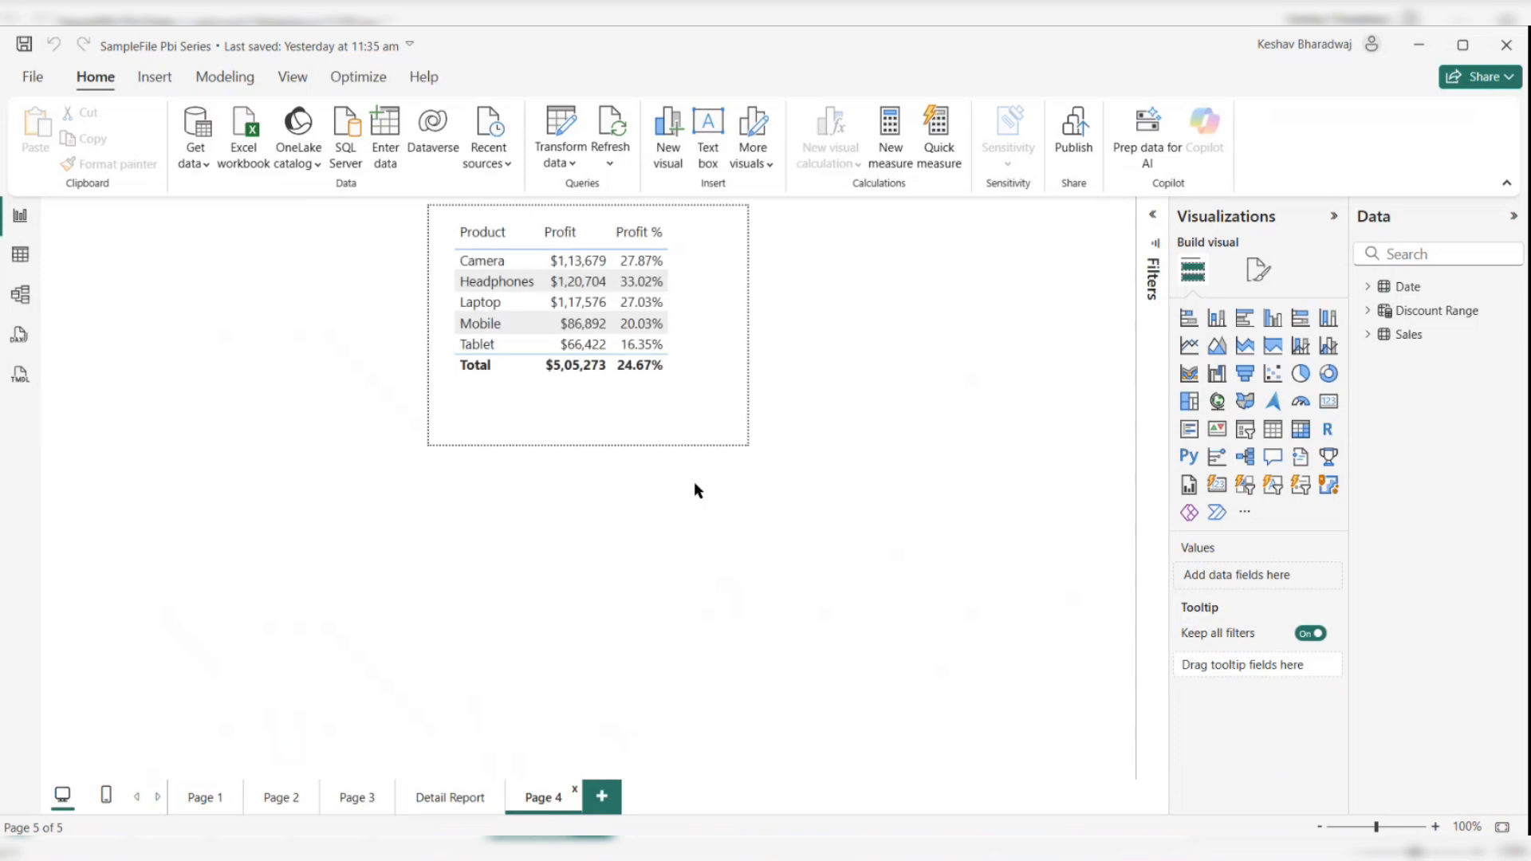
click(604, 809)
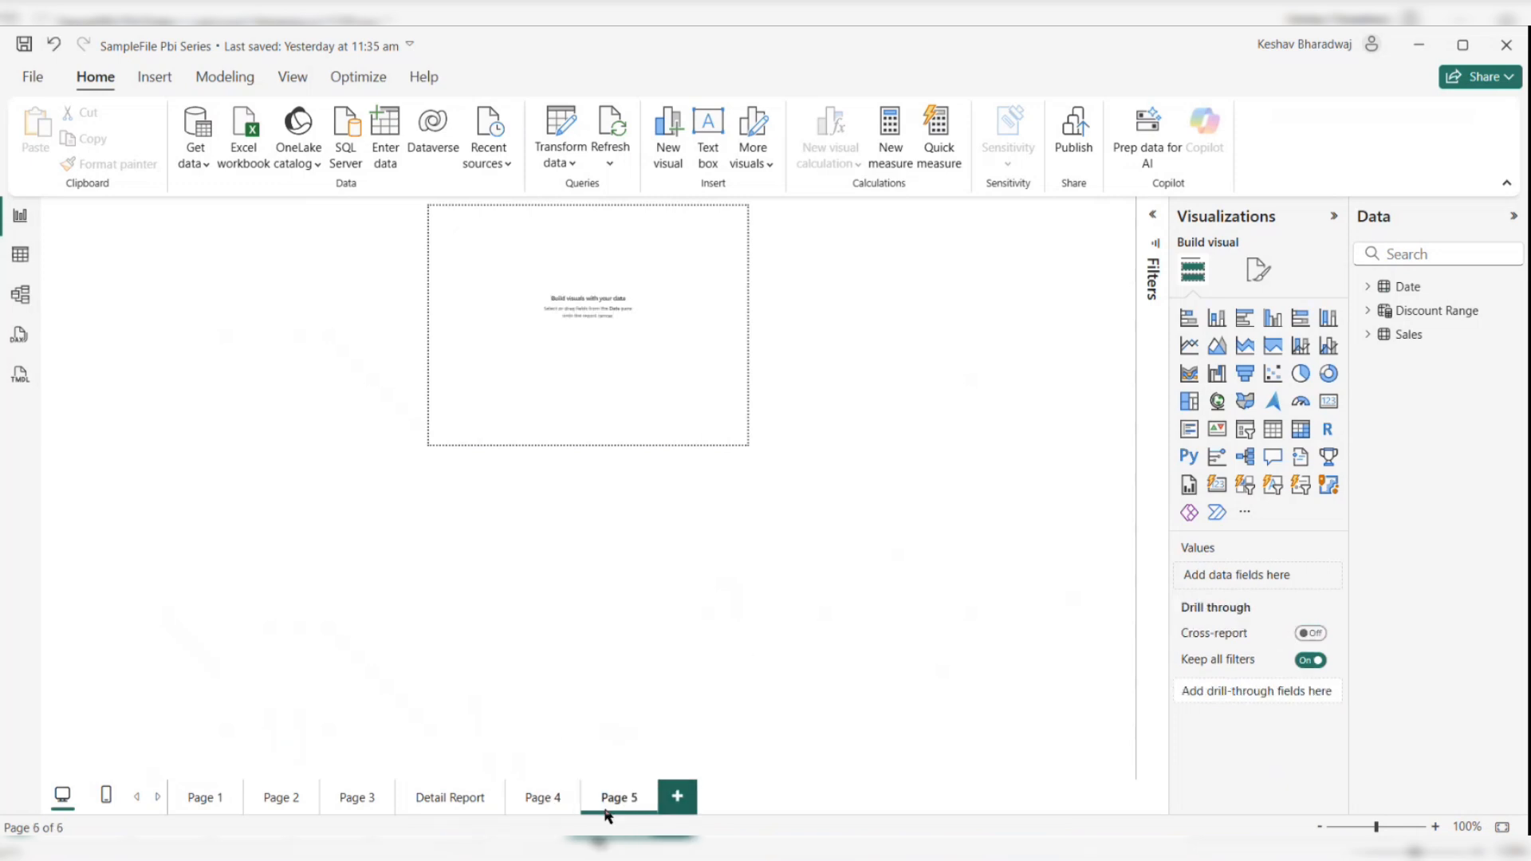
Step: Insert an empty table visual on the new page, enlarge it and place it in the lower part of the canvas
click(1272, 430)
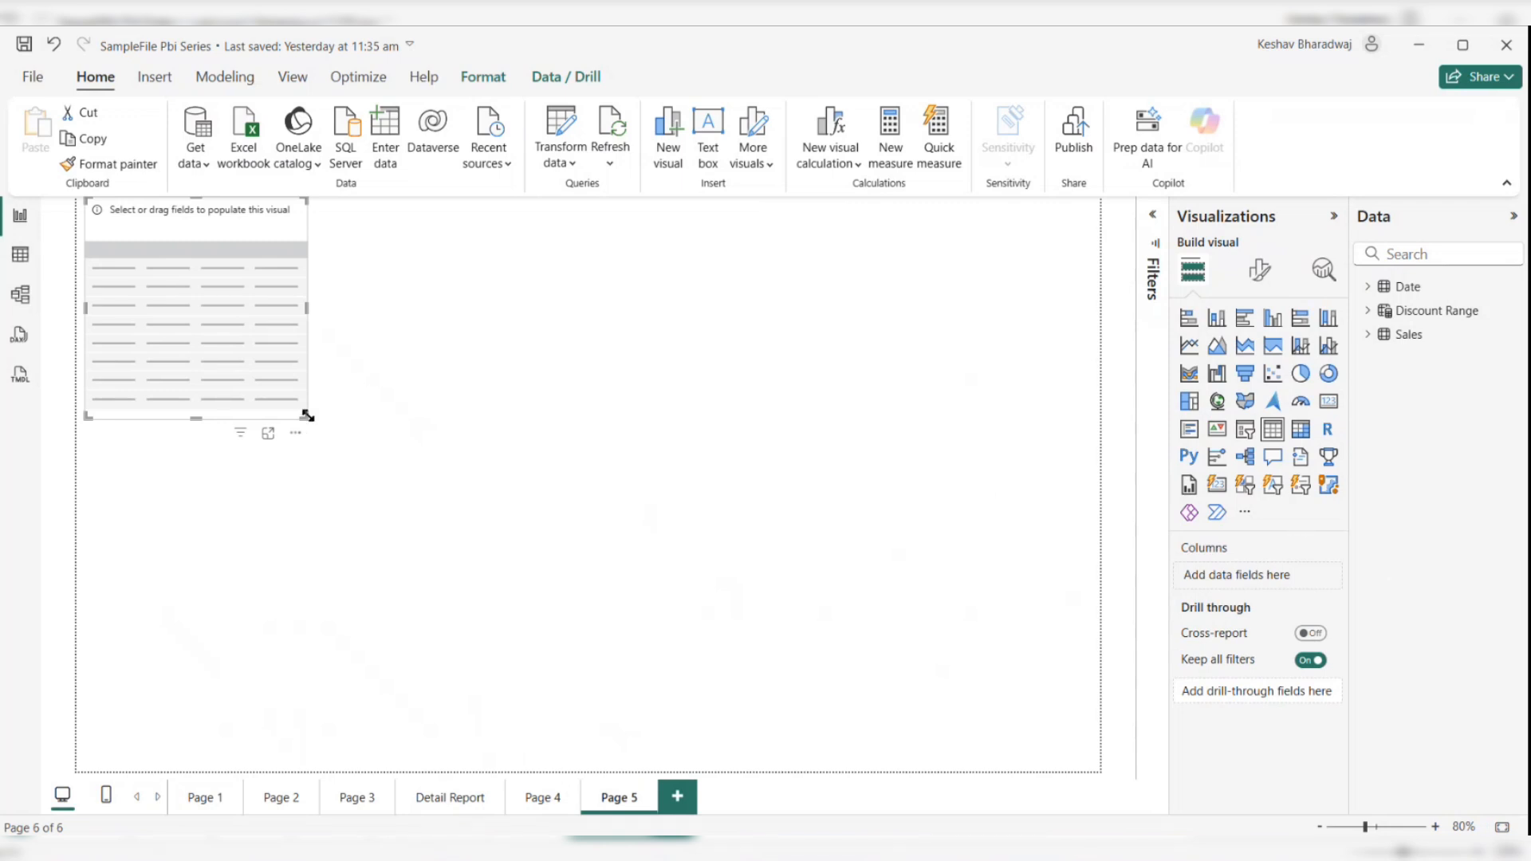
drag(305, 416, 496, 481)
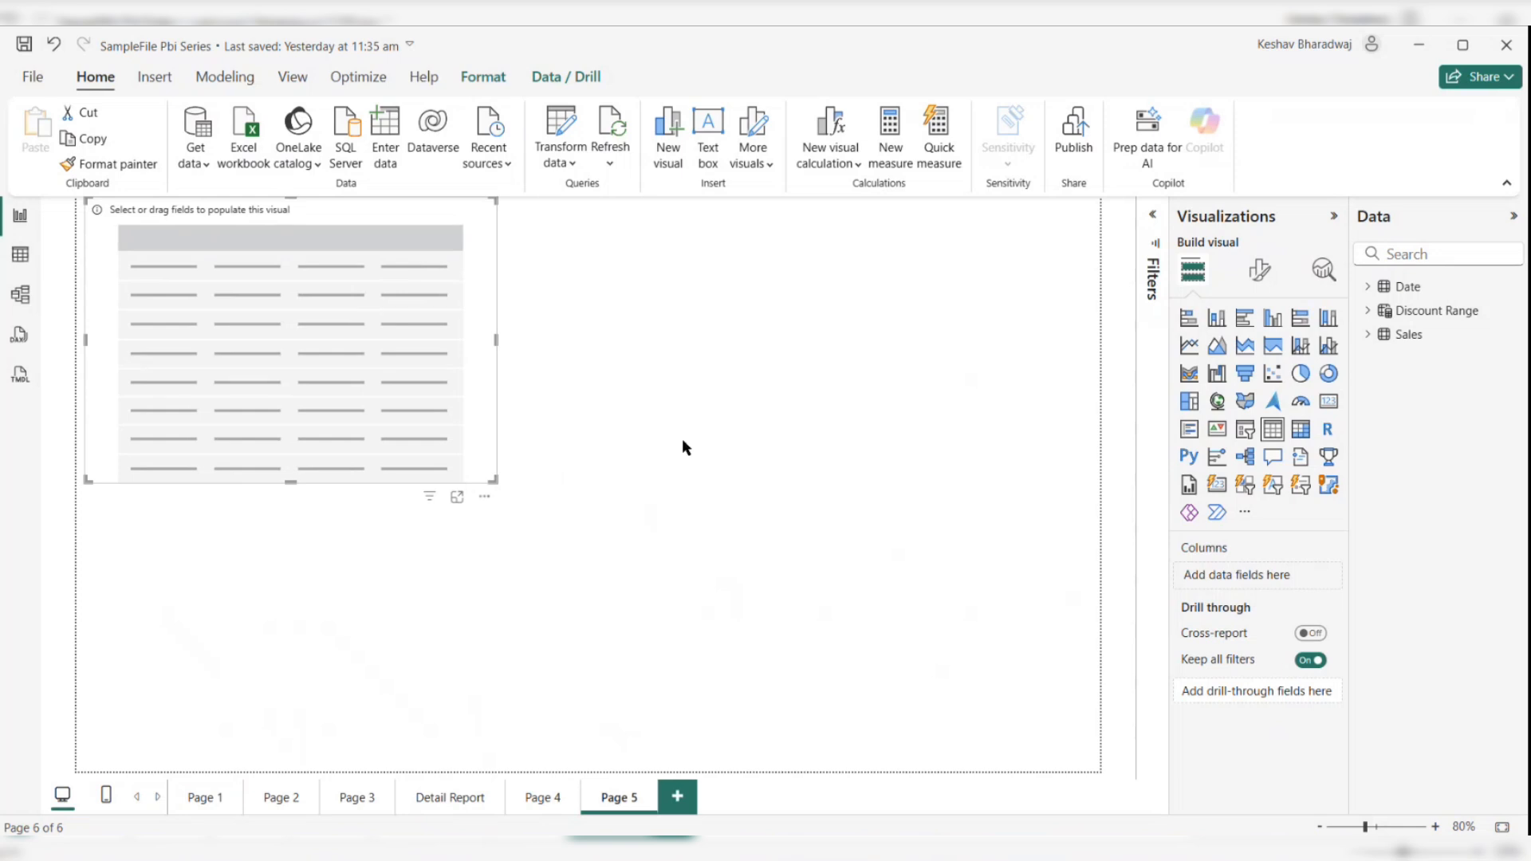
drag(427, 351, 580, 622)
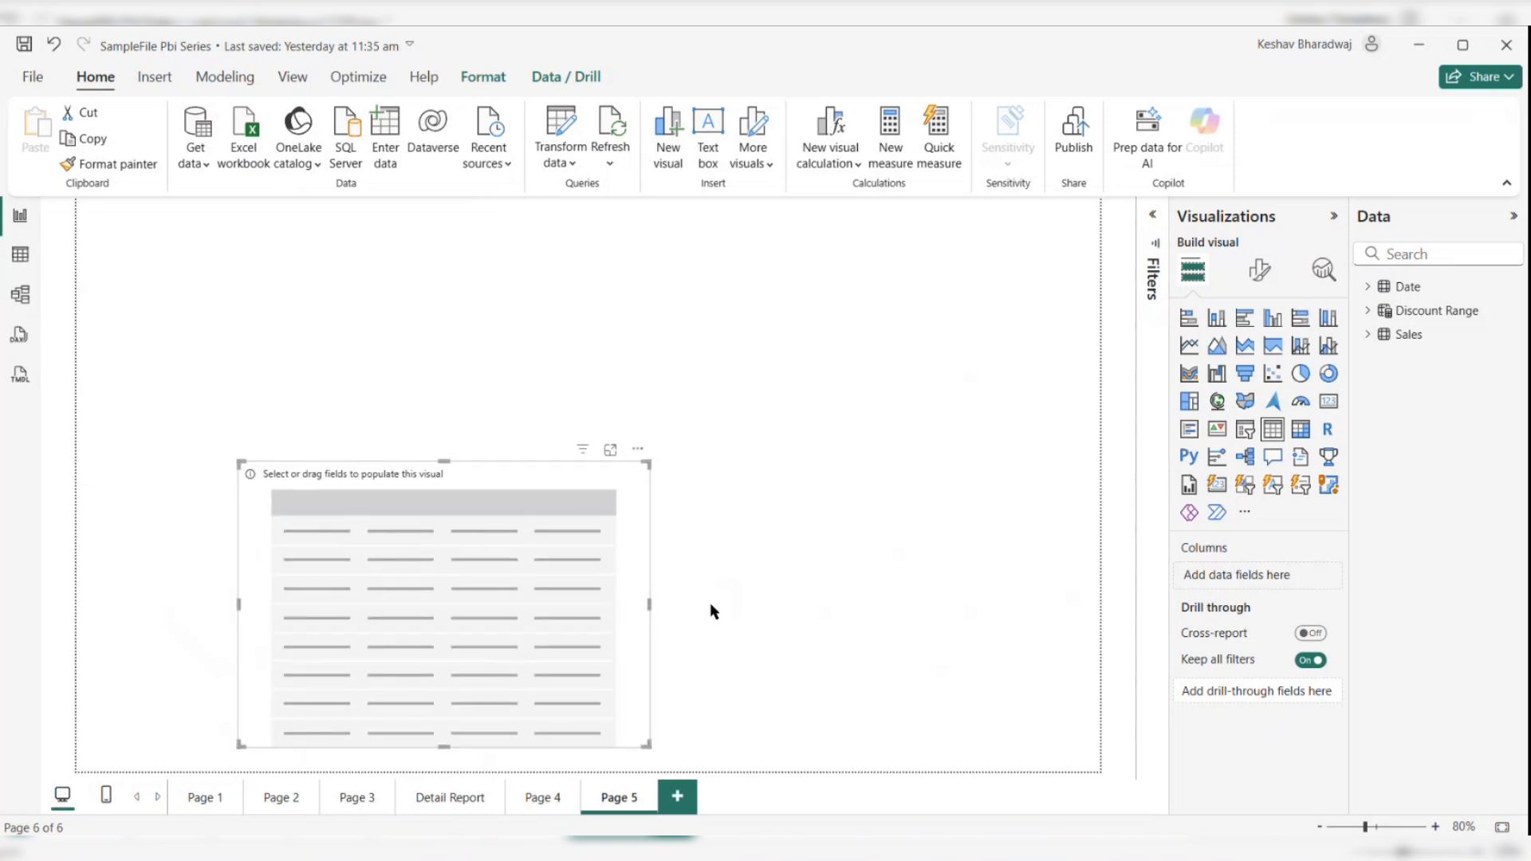
Step: Fill the table with Product, Region and Total Sales from the Sales table, with Product as the first column
click(1368, 334)
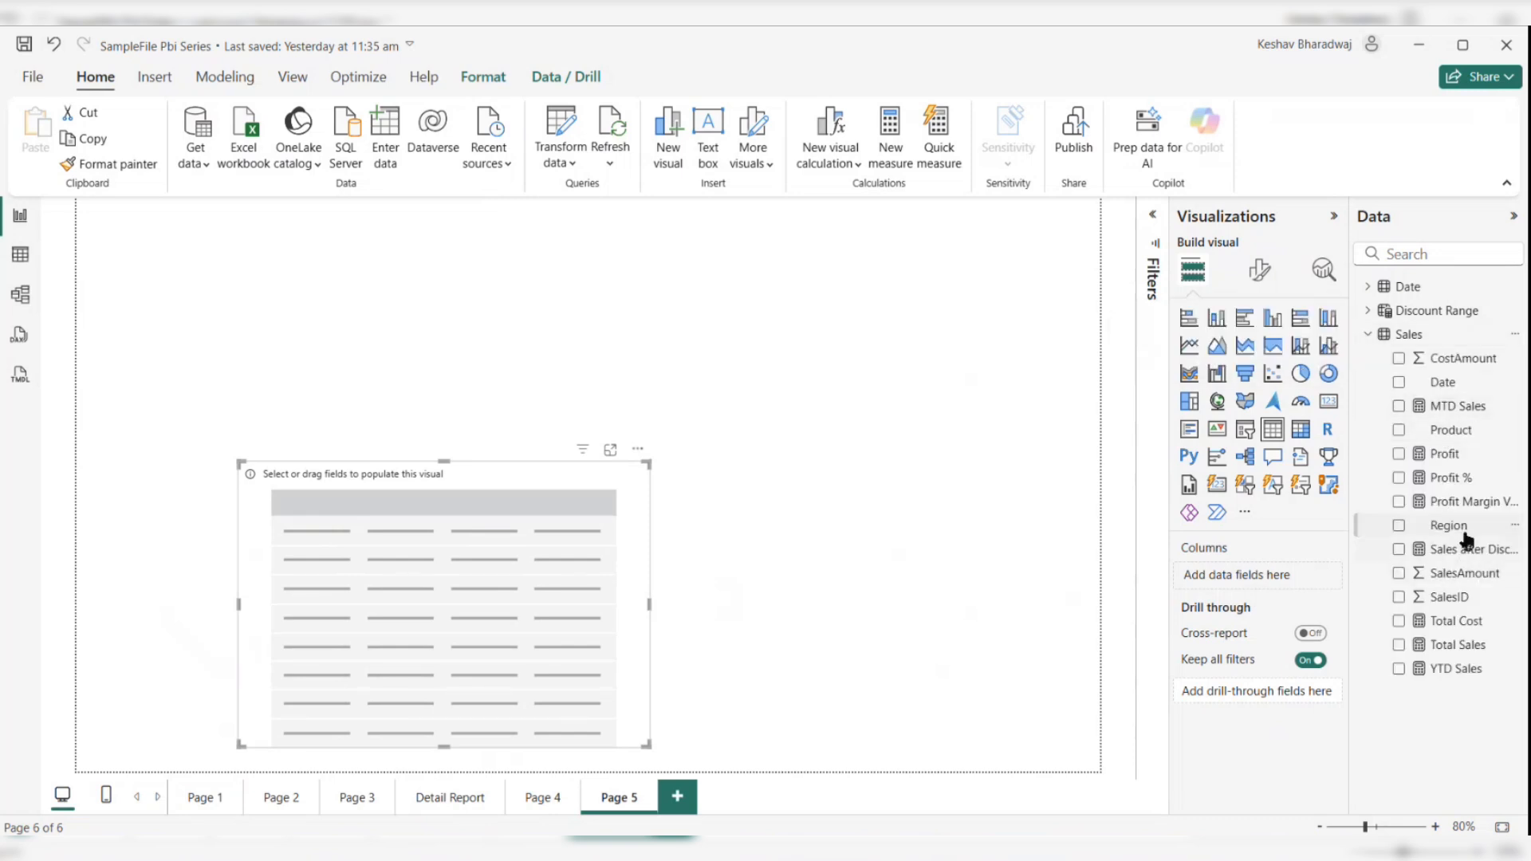
drag(1467, 527, 570, 632)
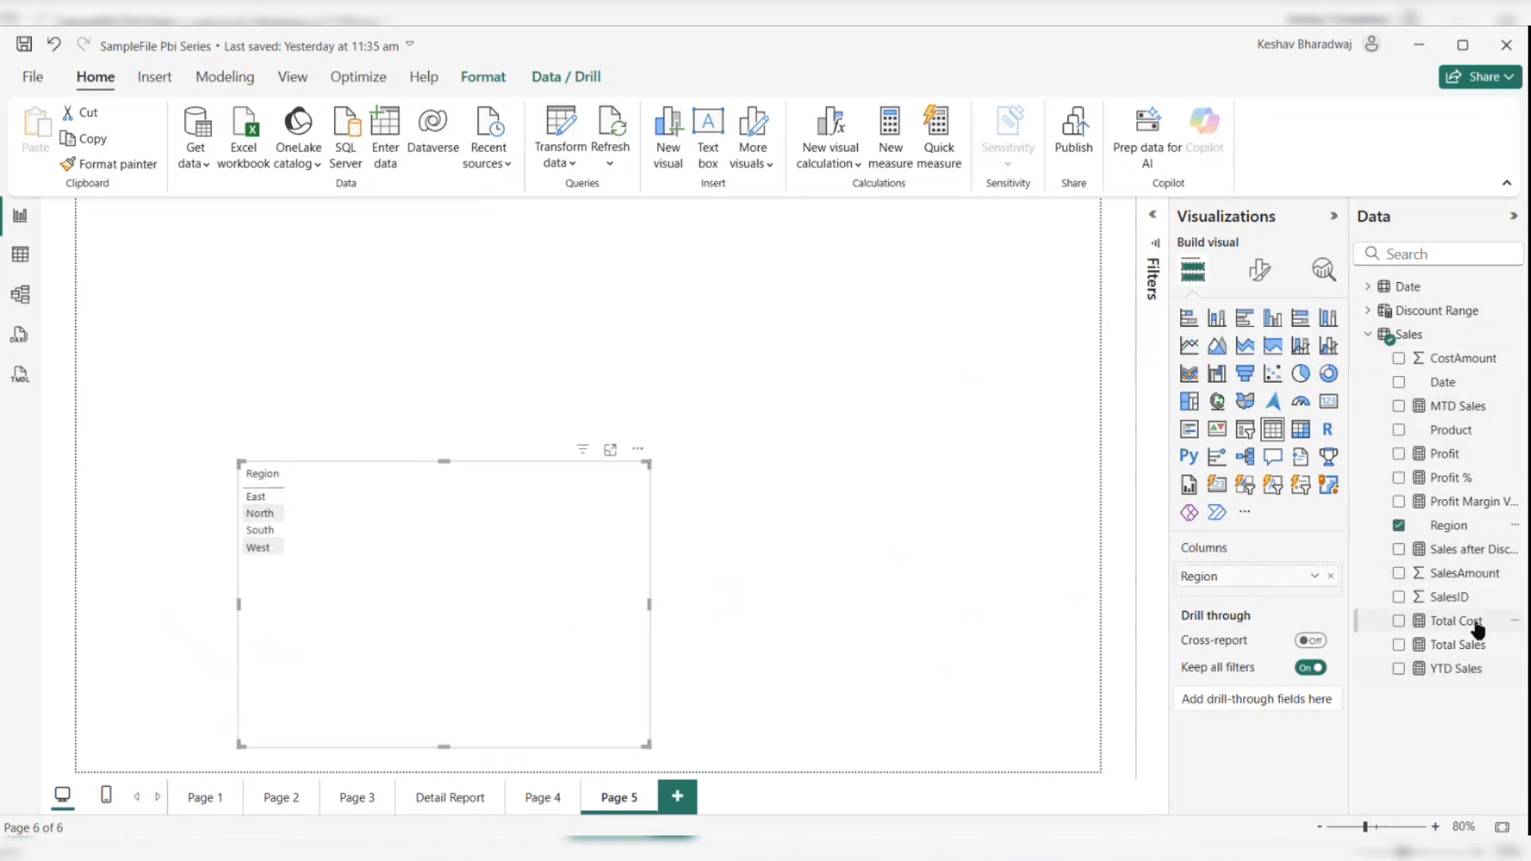
drag(1471, 652, 608, 694)
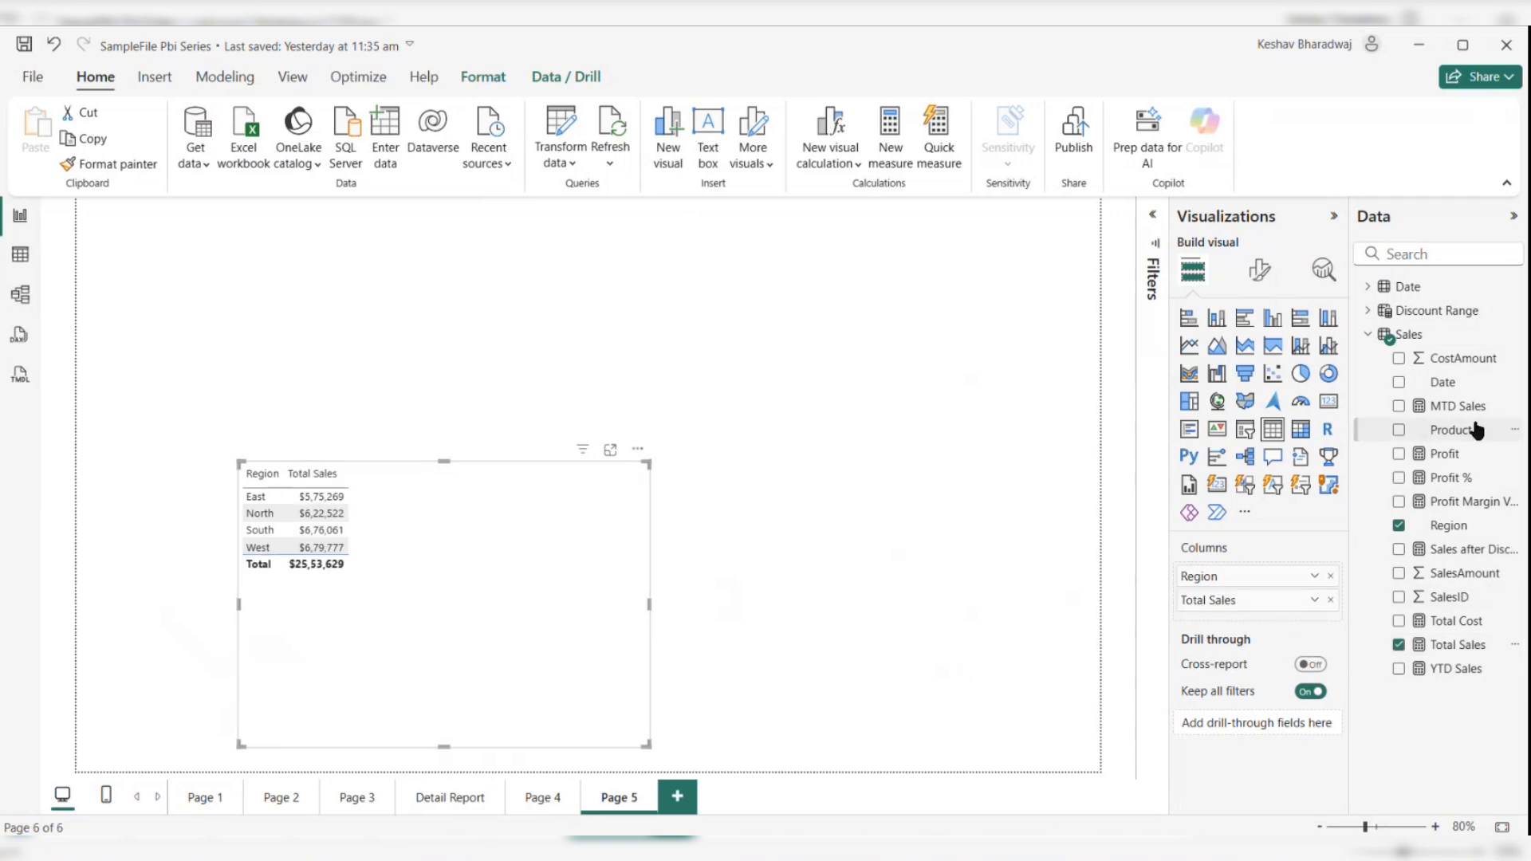
drag(1473, 430, 1276, 577)
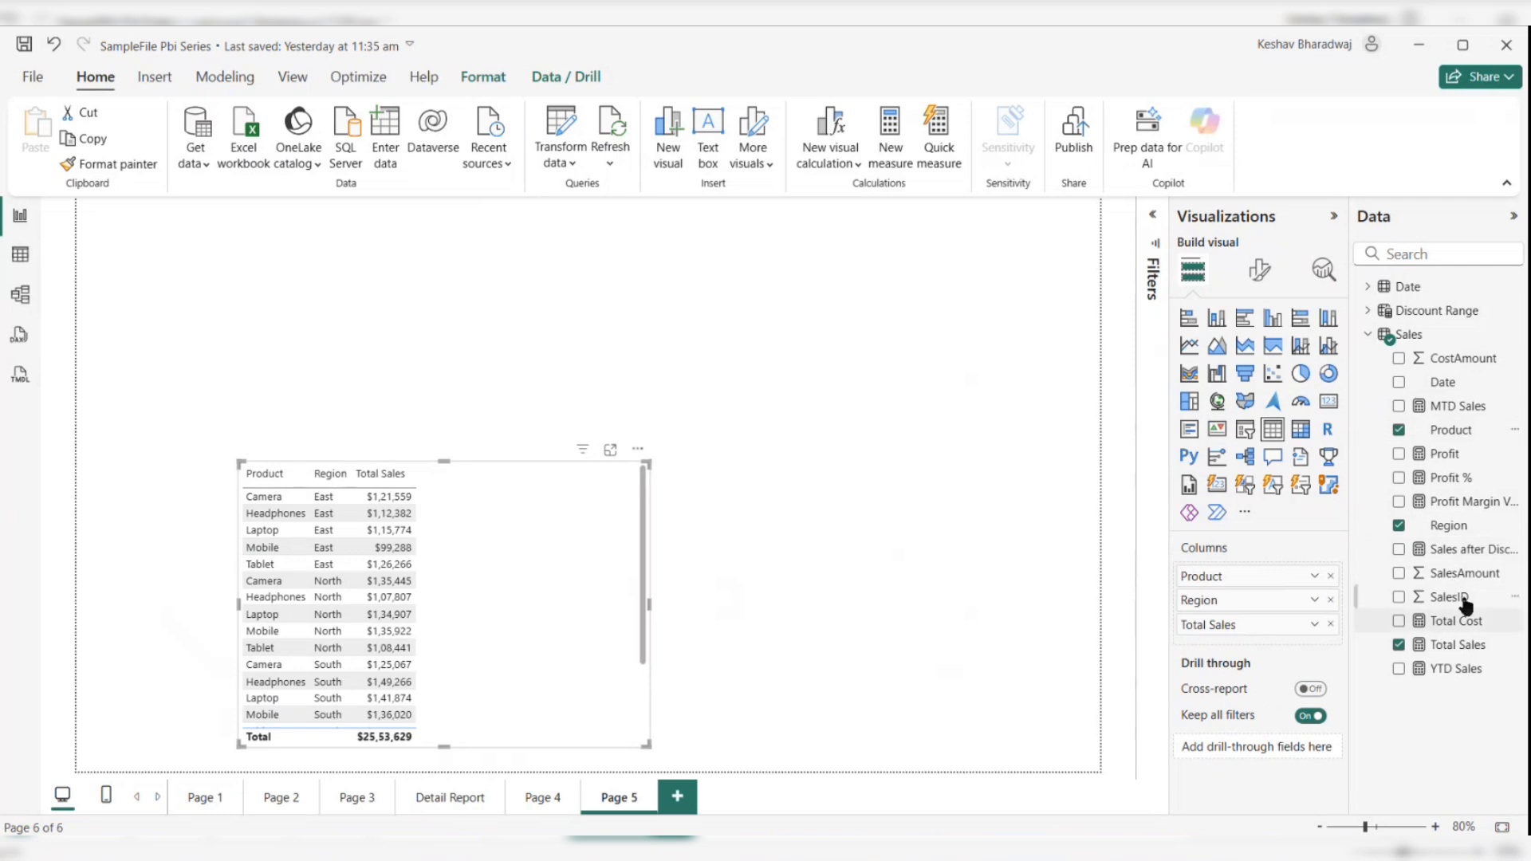
drag(1462, 600, 1493, 607)
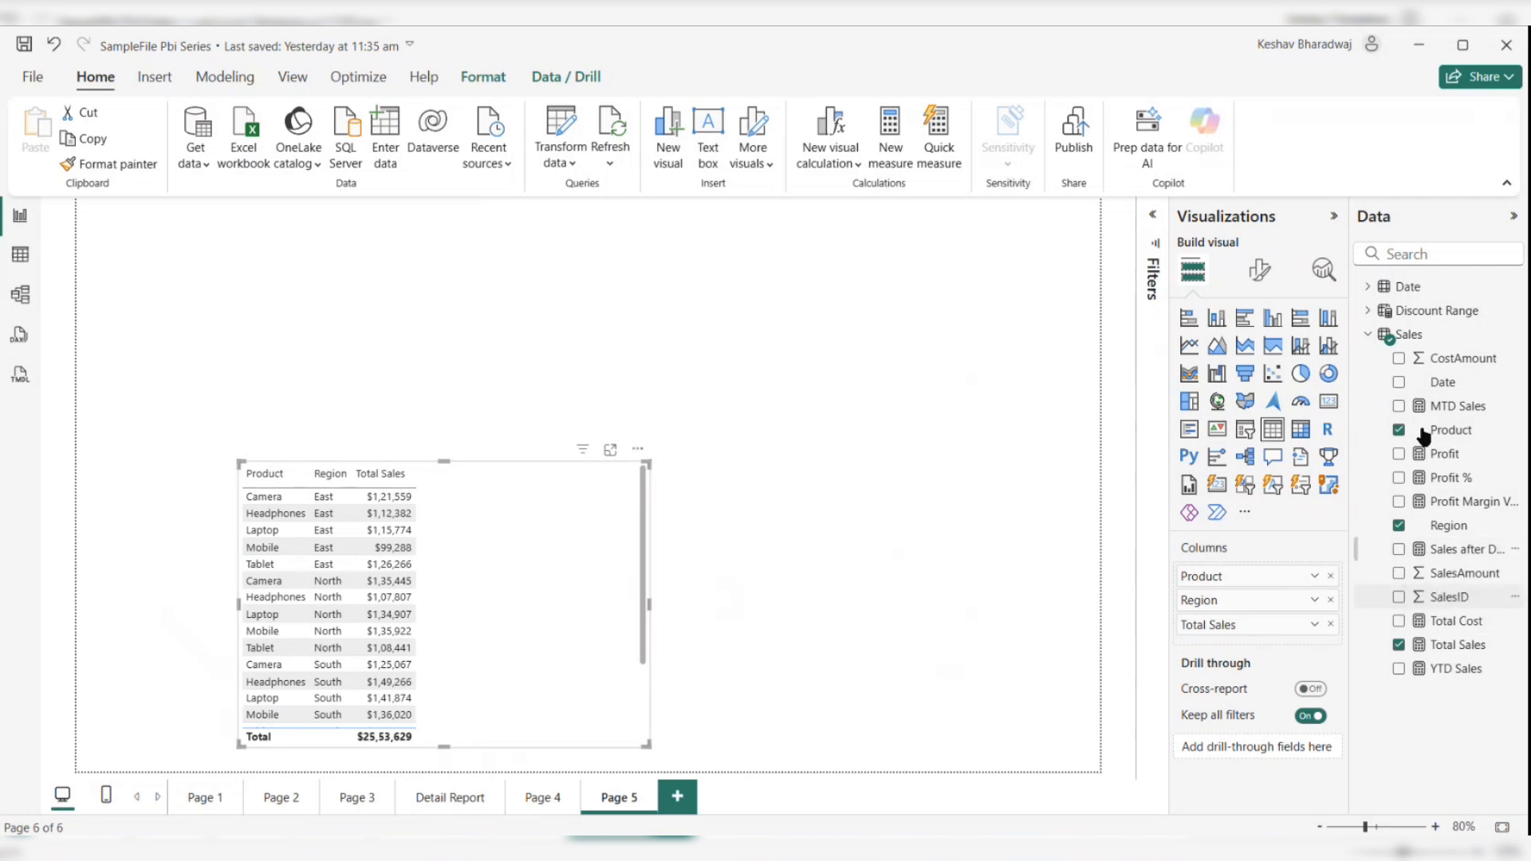
Step: Add Date from the Date table as the first column and show it as plain Date instead of Date Hierarchy
click(1381, 286)
drag(1443, 311, 1260, 574)
right_click(1250, 574)
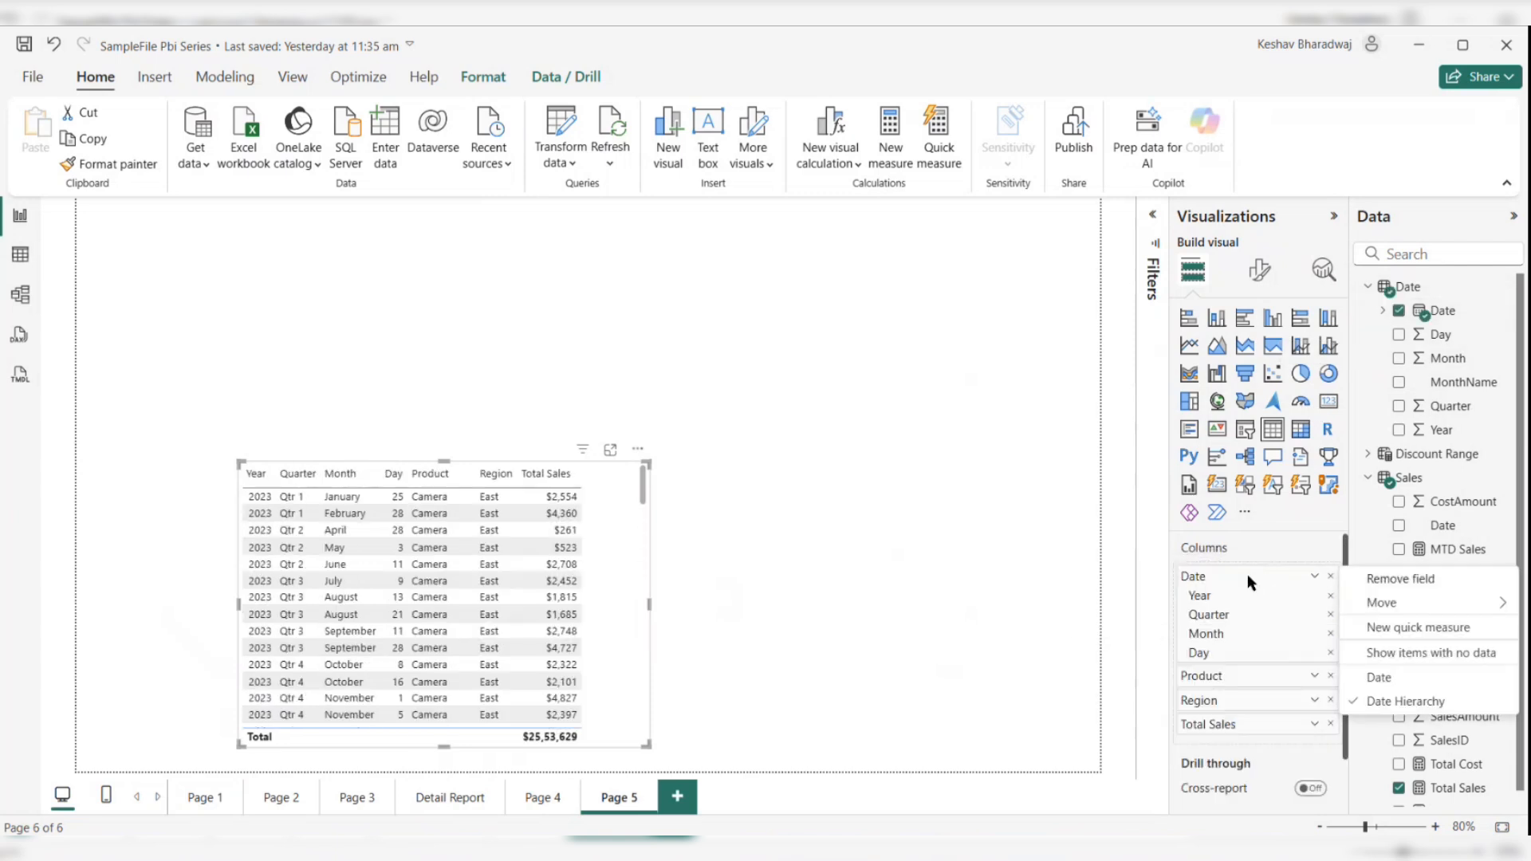
click(1383, 677)
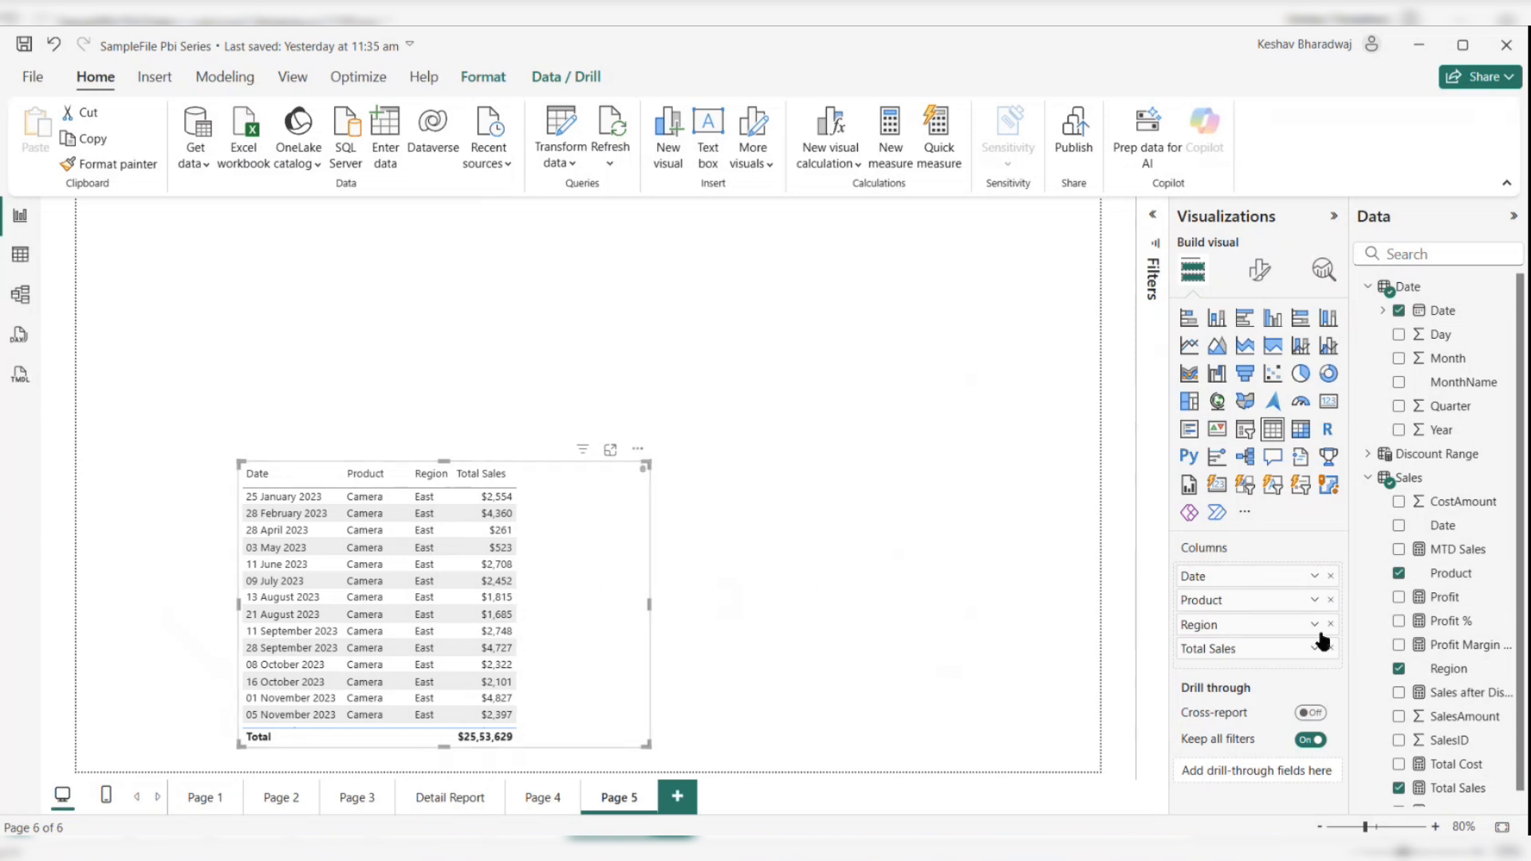
click(1313, 650)
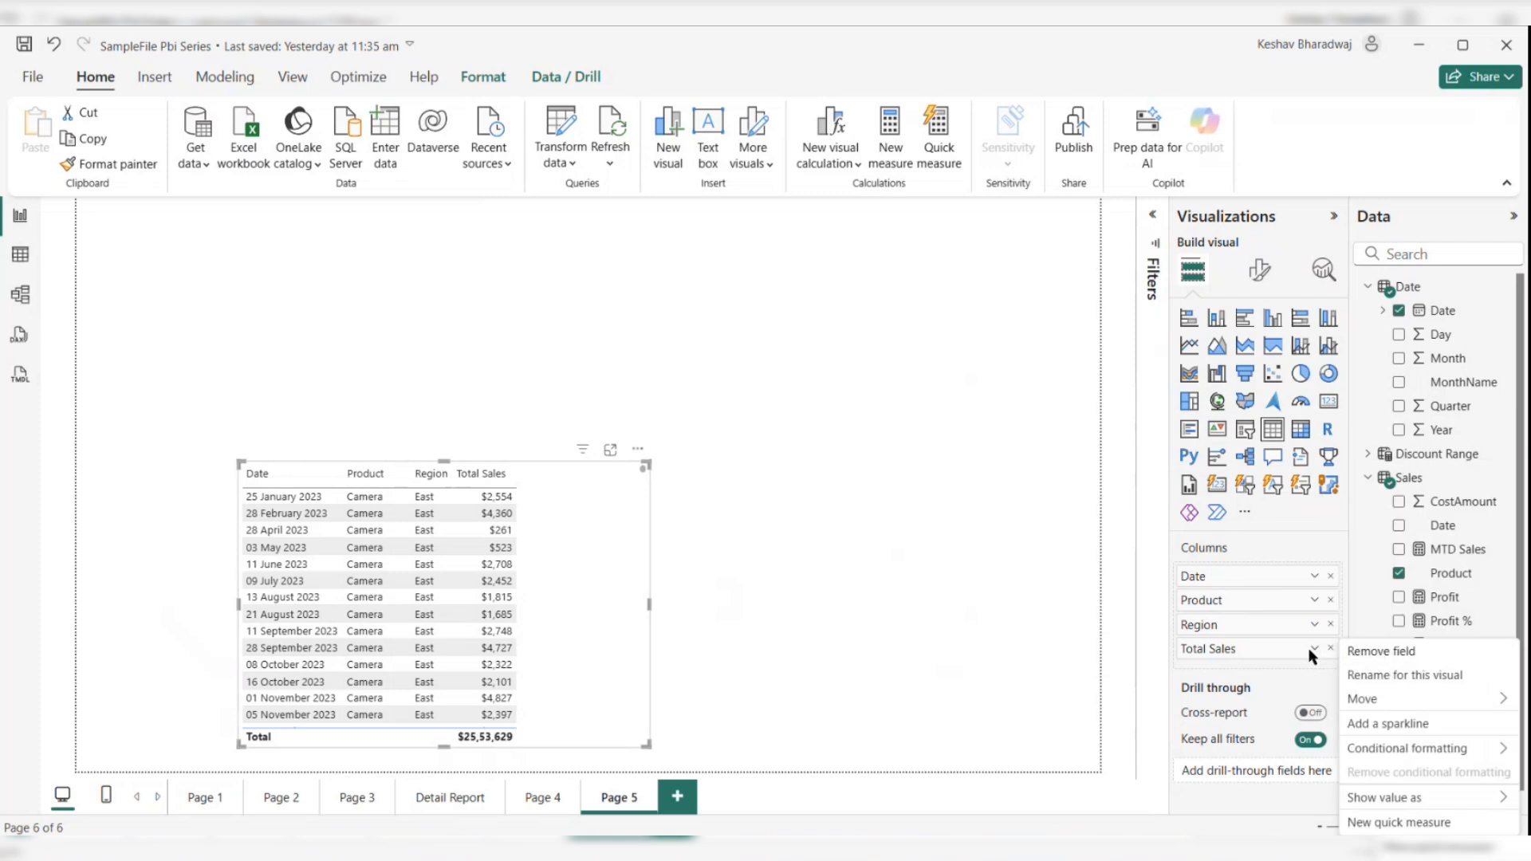
mouse_move(1360, 748)
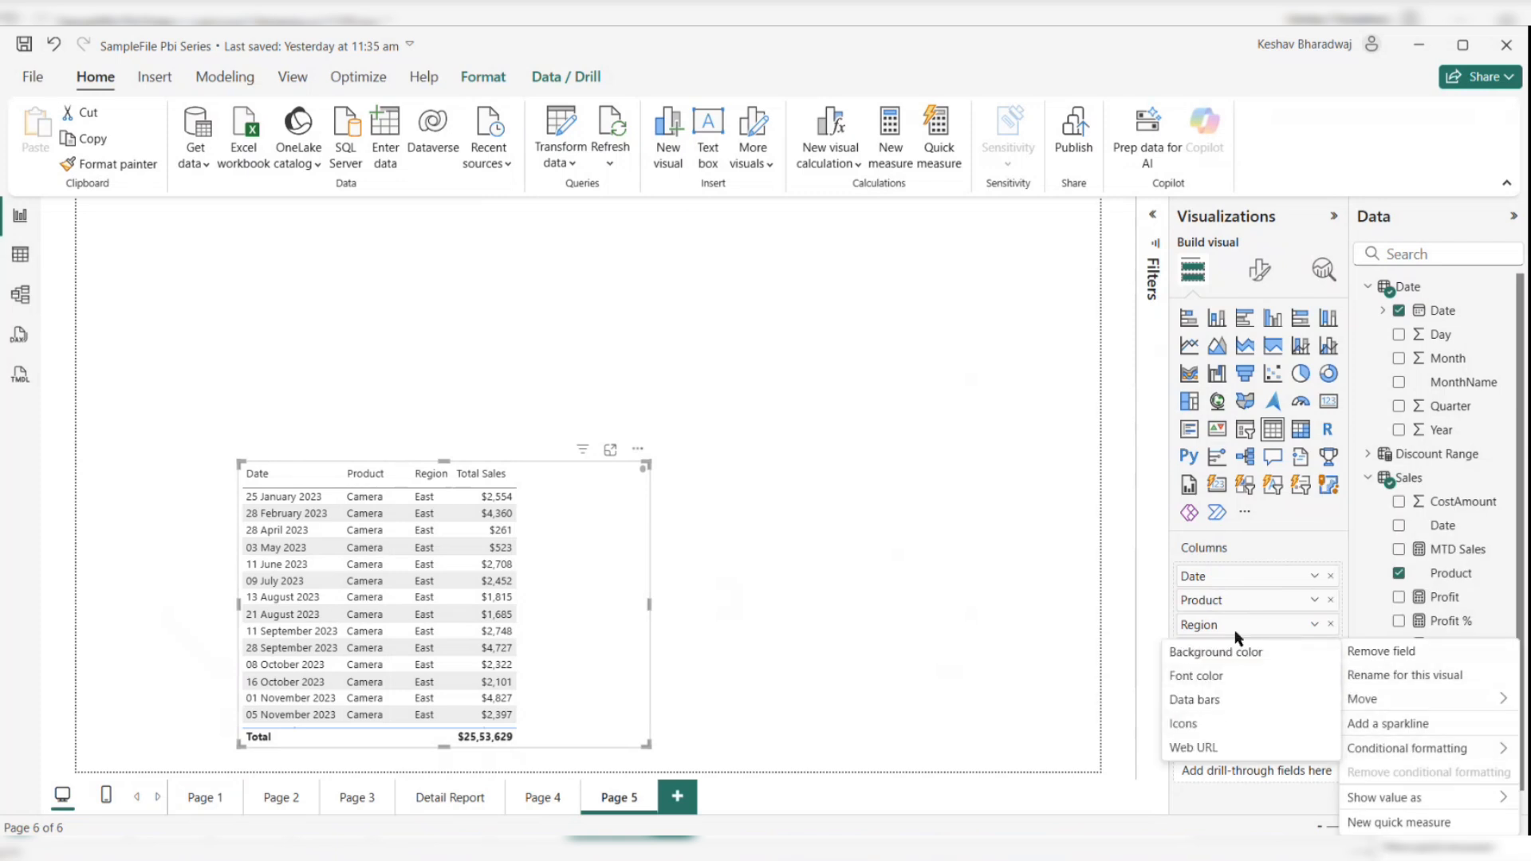
click(1117, 594)
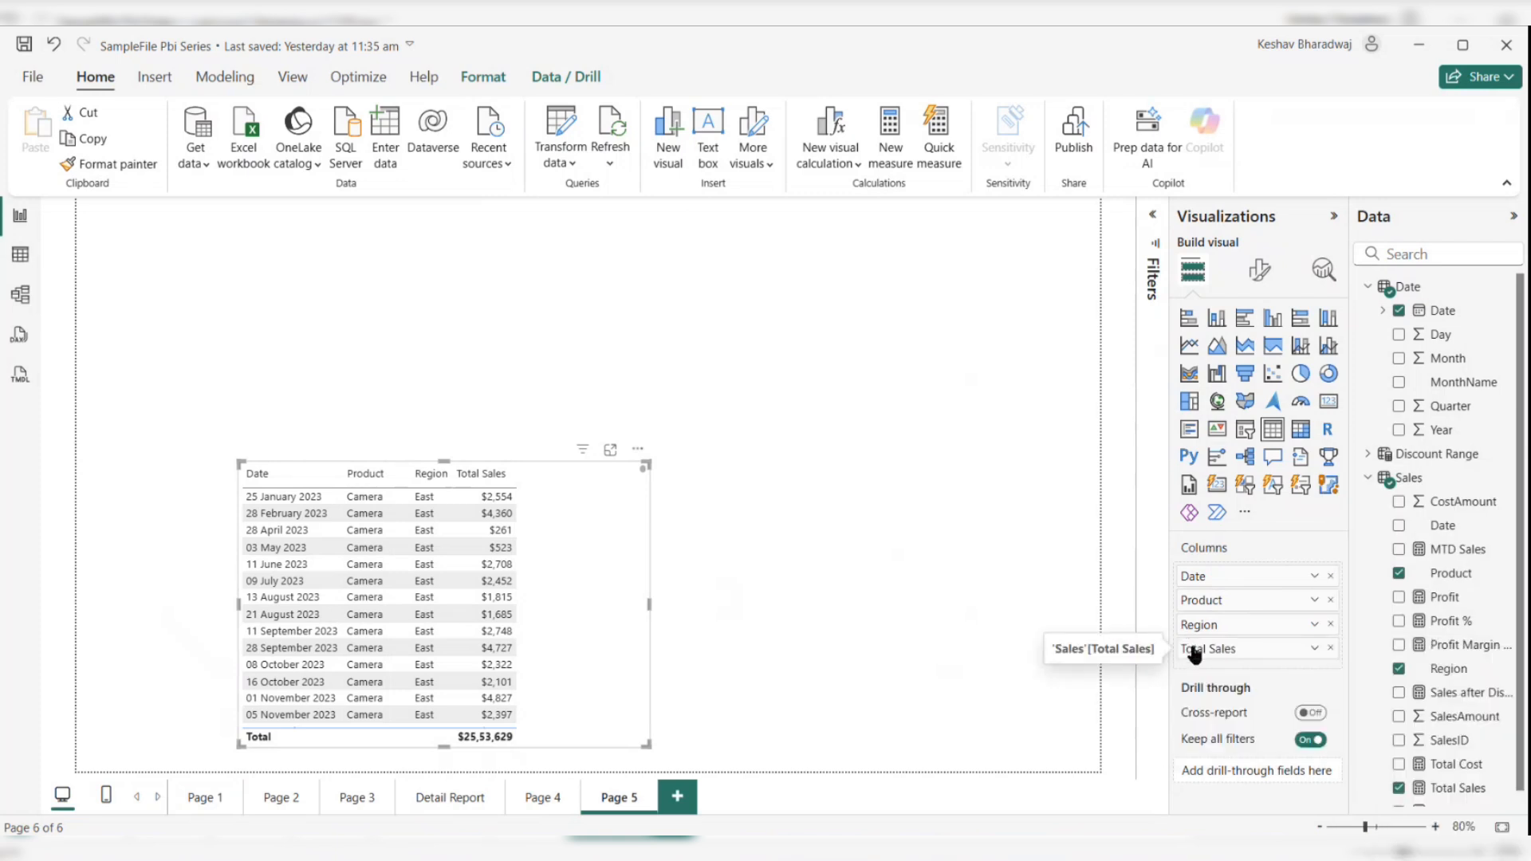
Step: Start background color conditional formatting for Total Sales with the Rules format style, keeping the table uncovered by the dialog
right_click(1192, 647)
mouse_move(1387, 751)
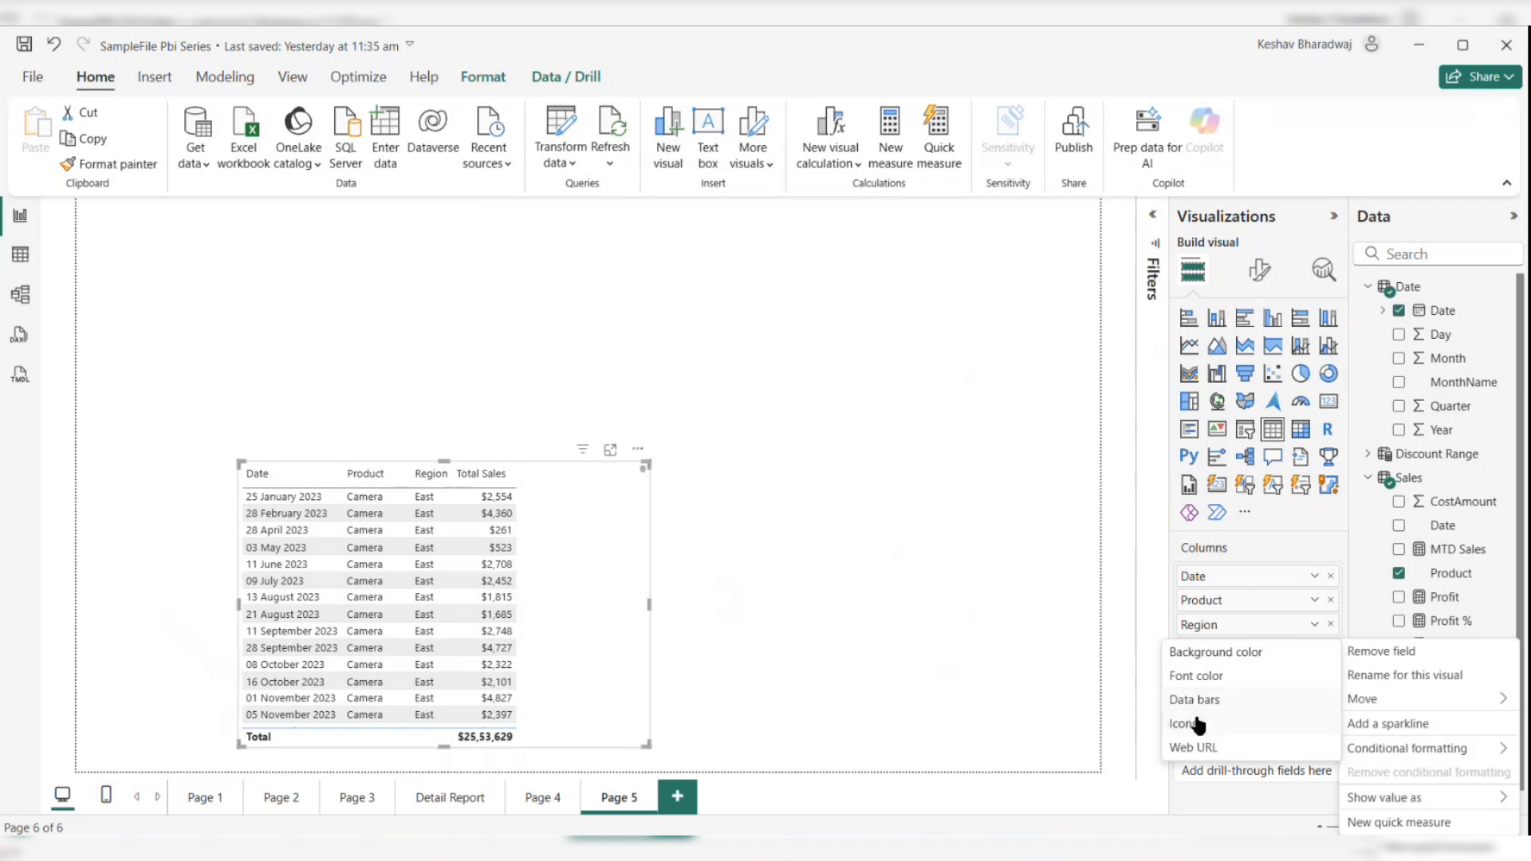
click(1221, 655)
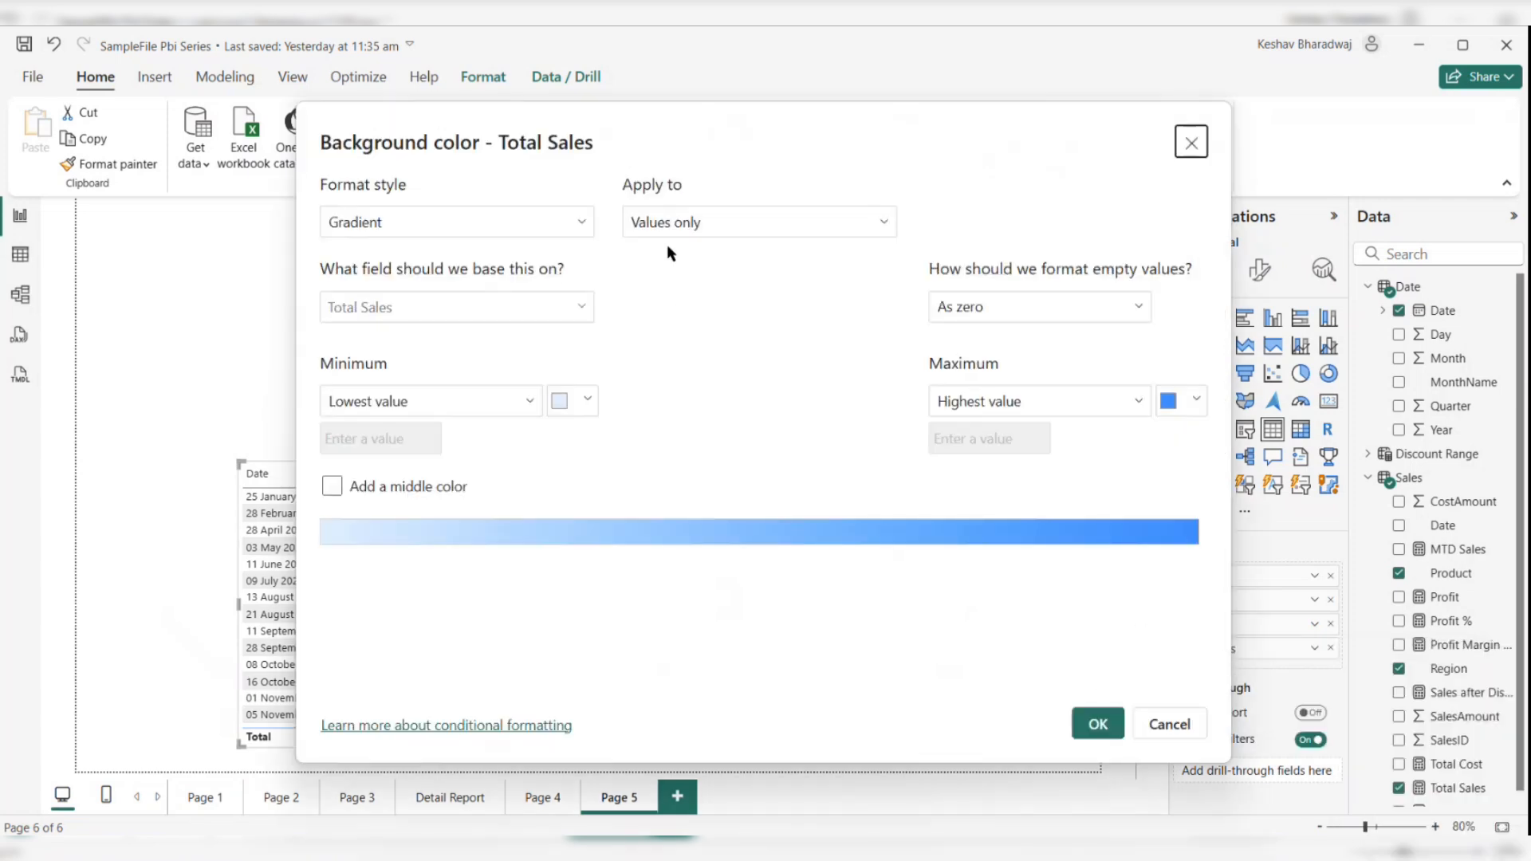
click(588, 230)
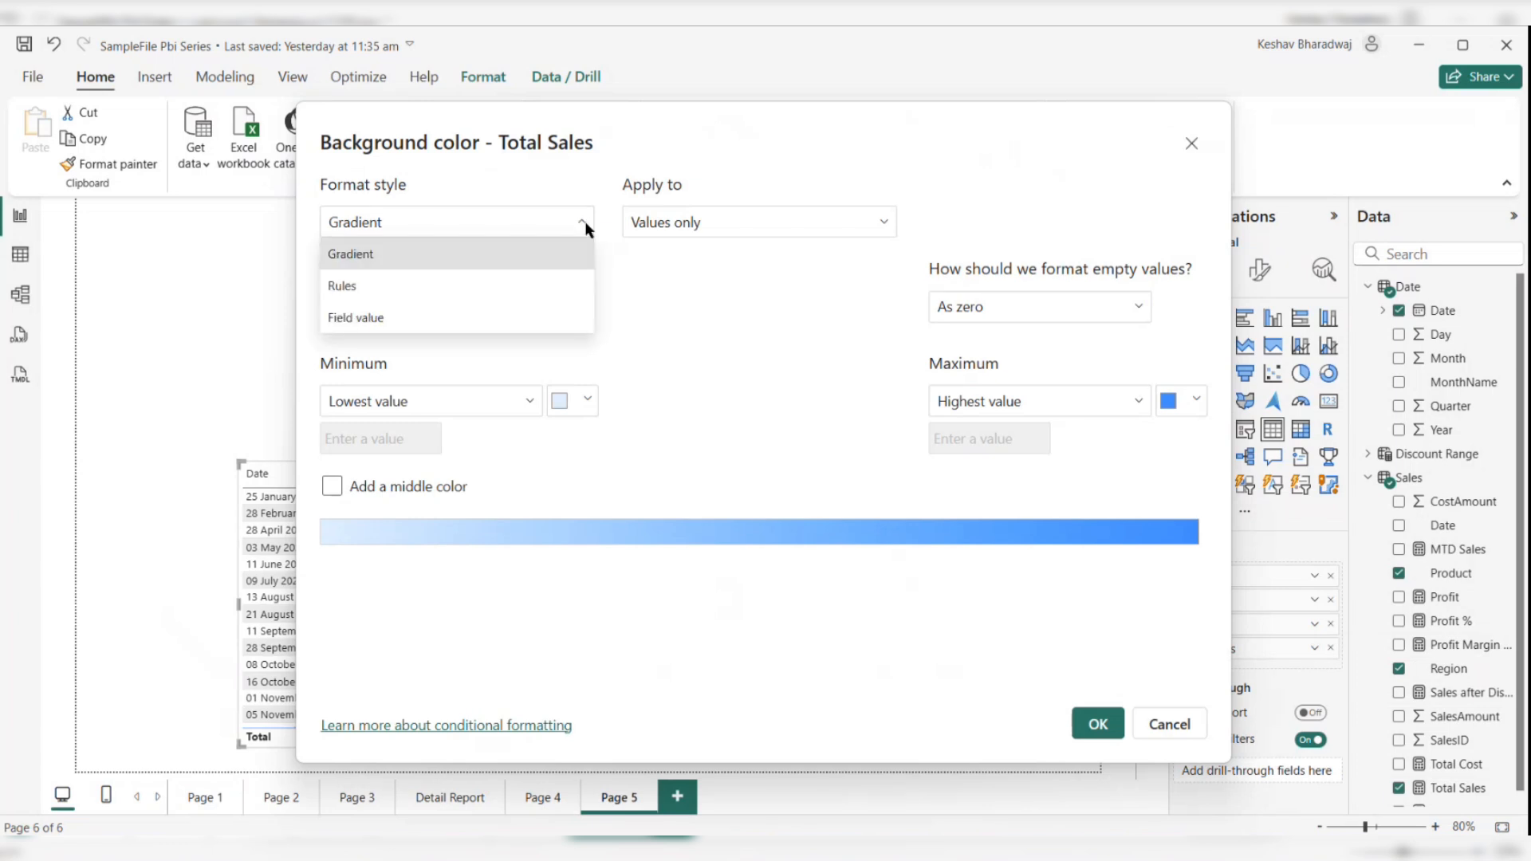
click(494, 287)
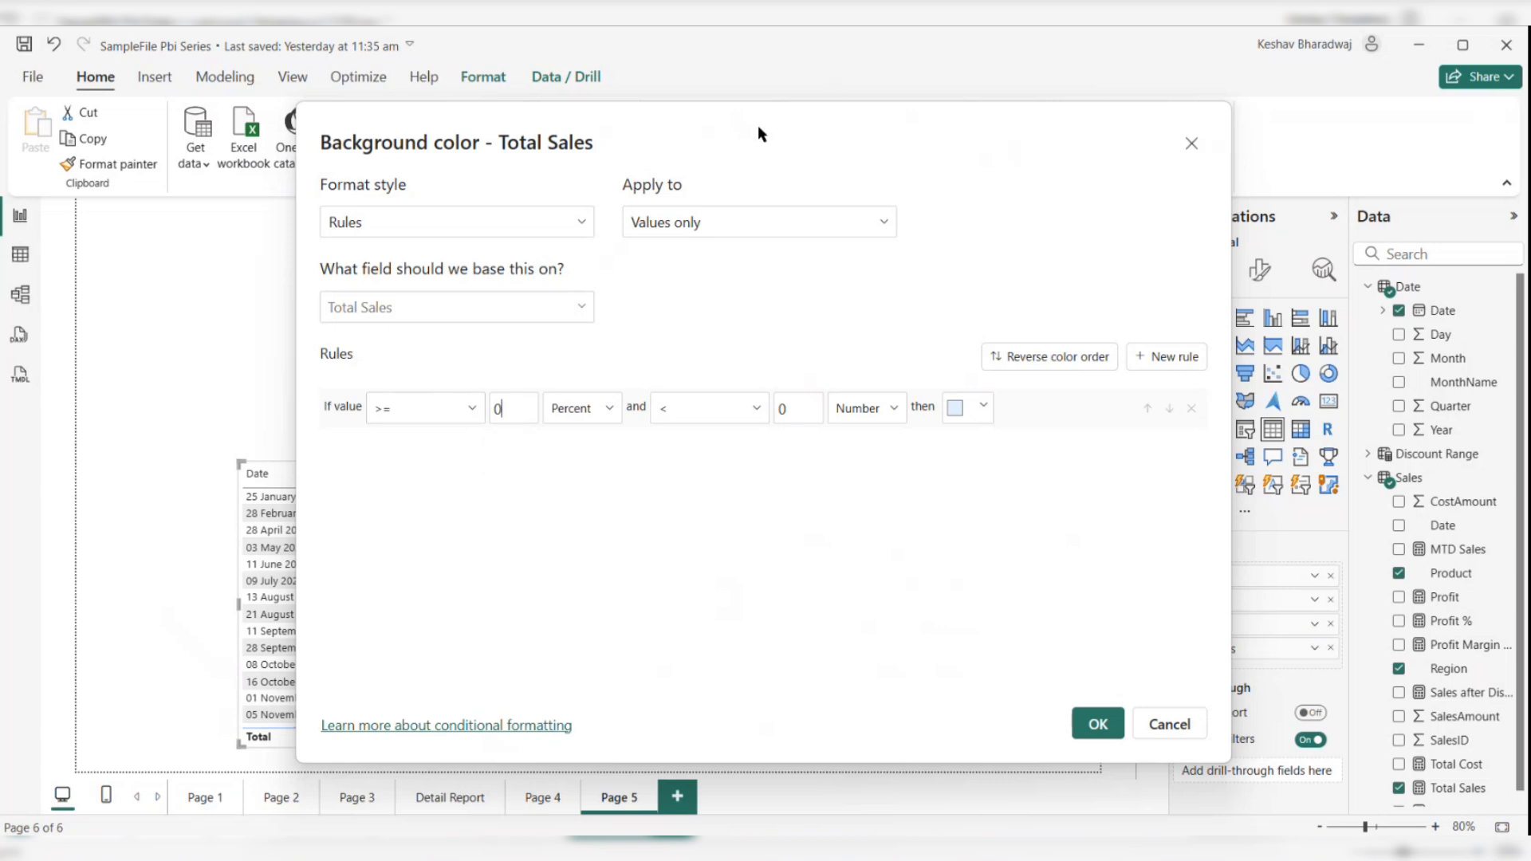
drag(757, 126, 1025, 199)
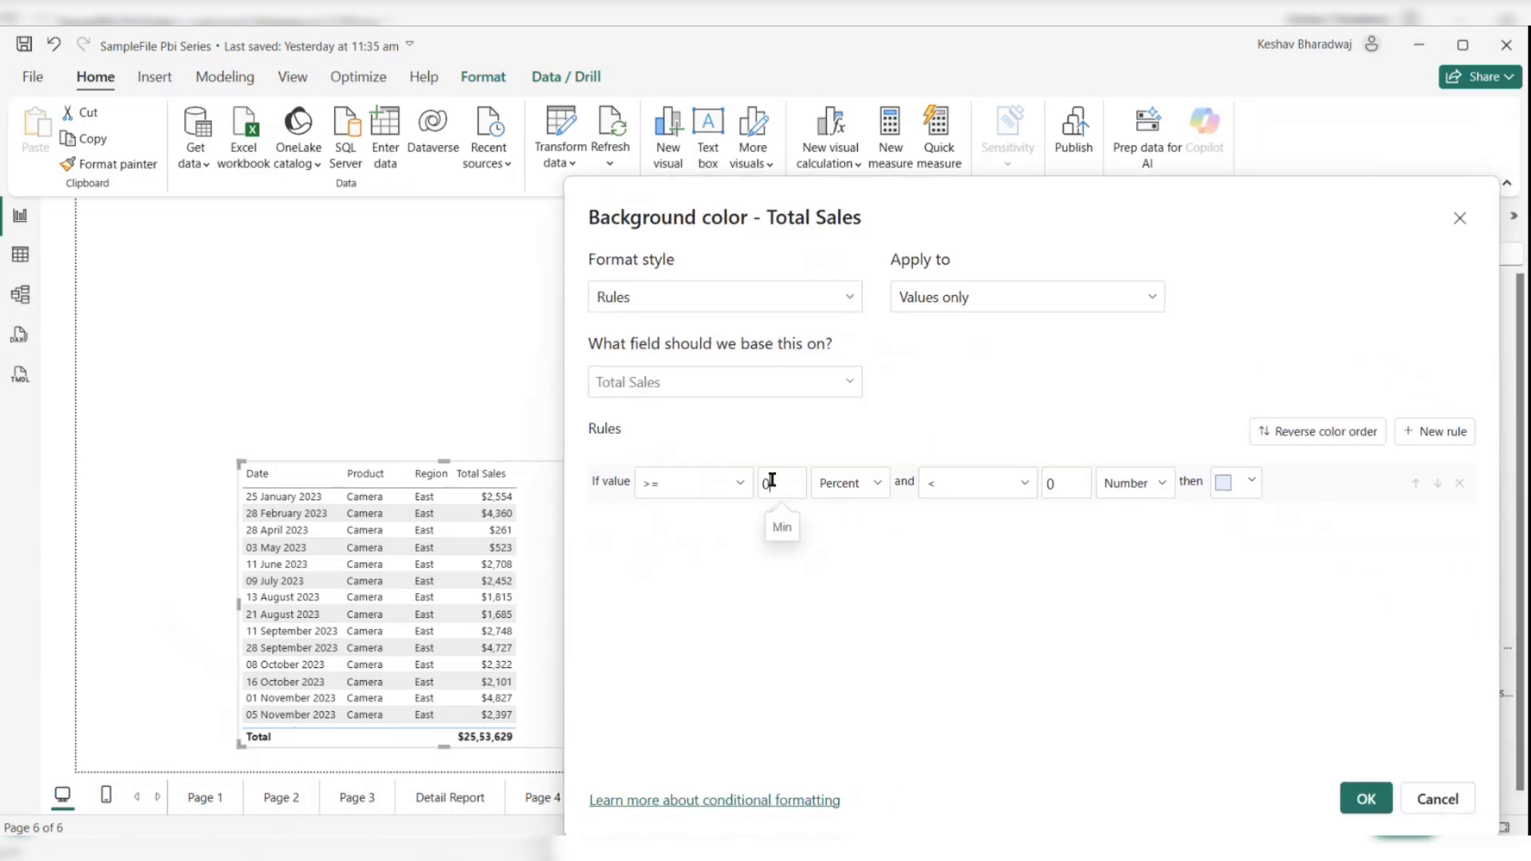
Step: Set the first rule to values greater than or equal to 2000 and less than 5000, both as Number
drag(769, 481, 740, 488)
text(2000)
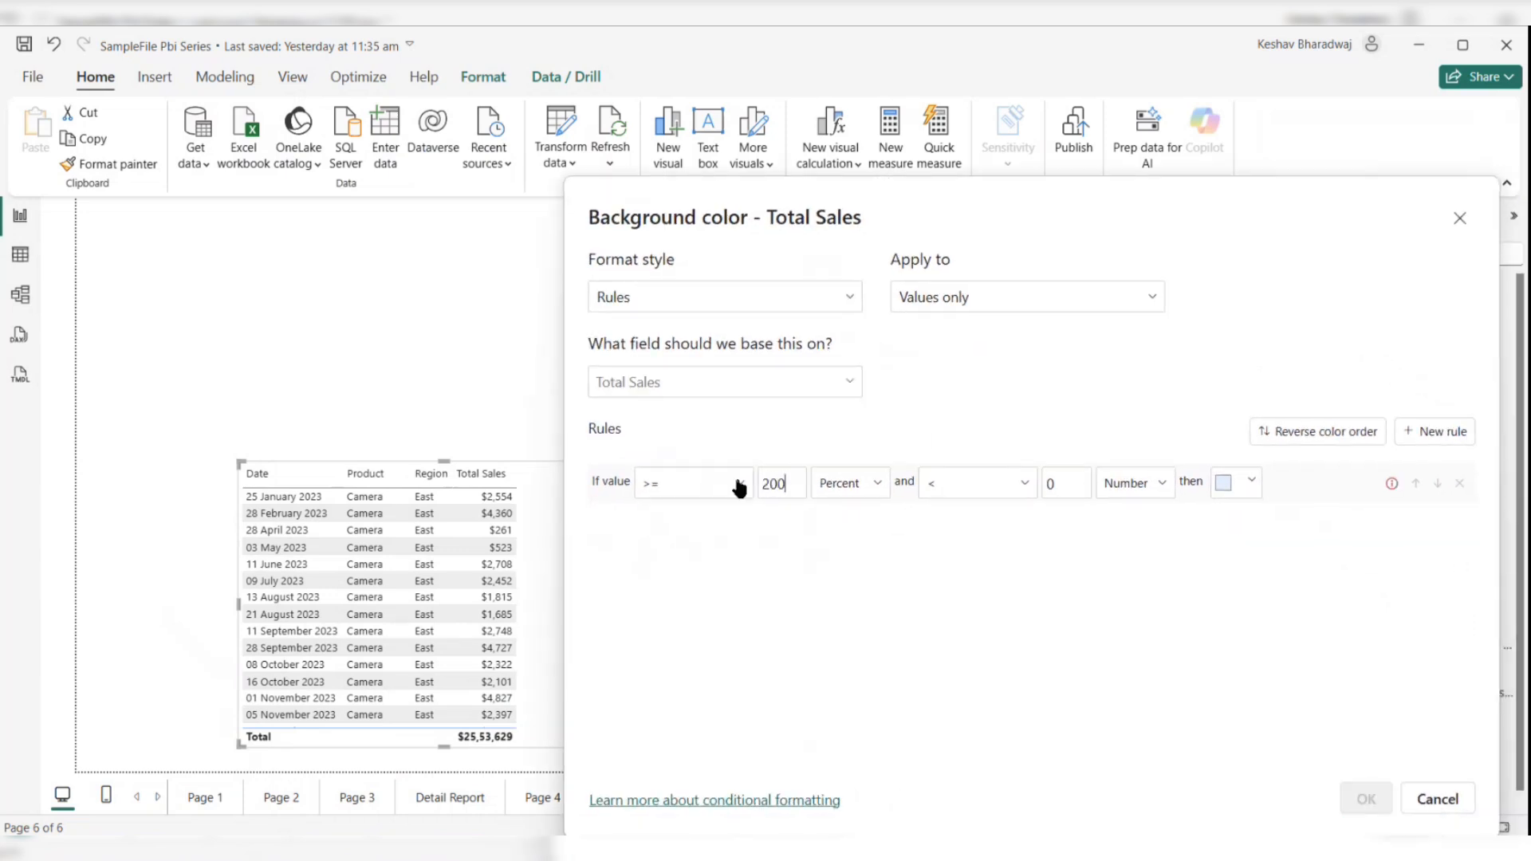
click(876, 483)
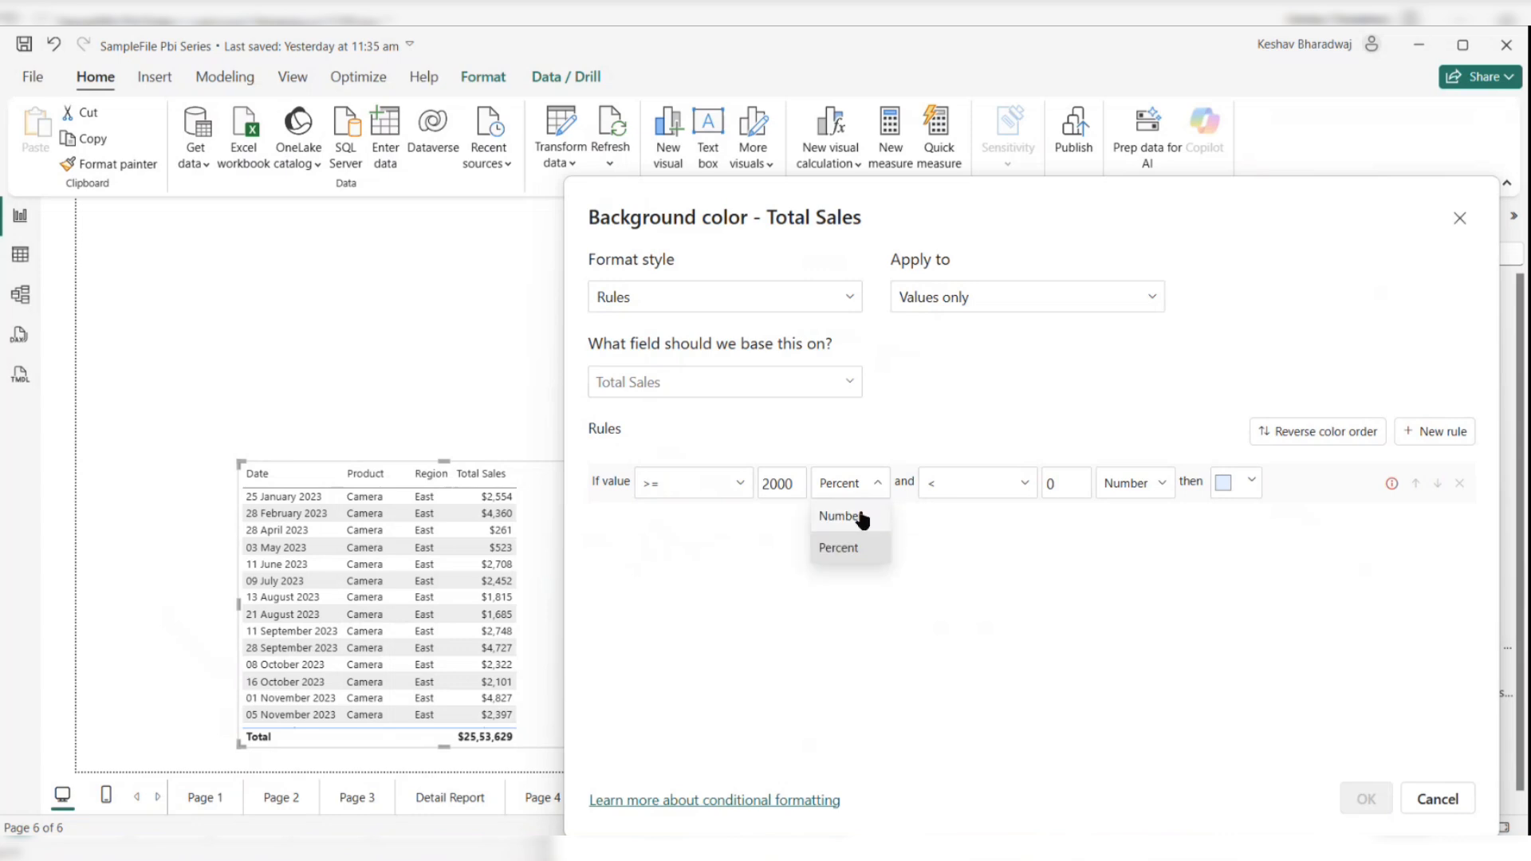
click(858, 518)
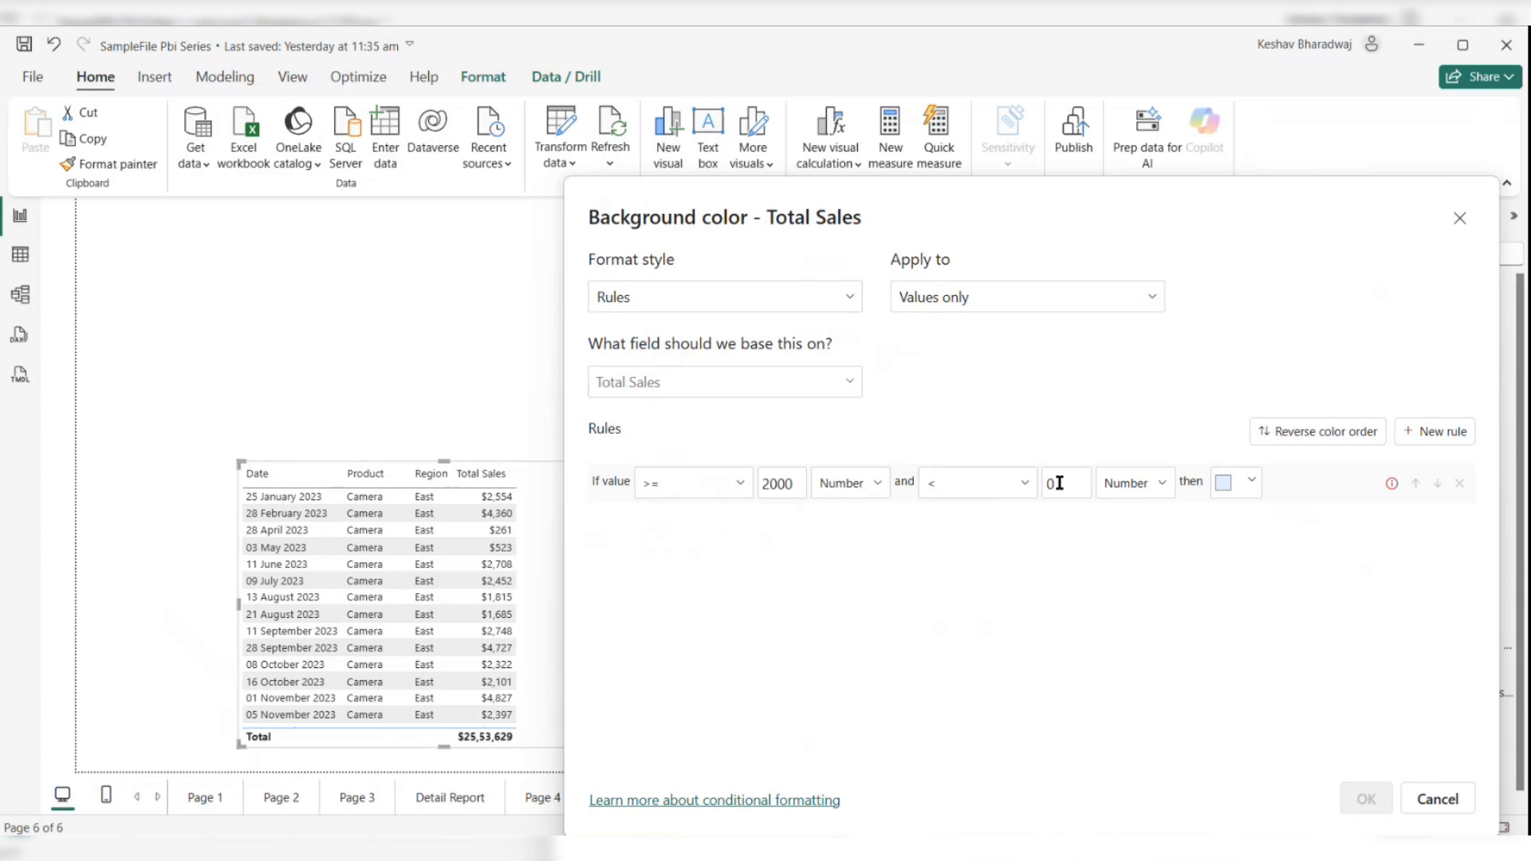
drag(1055, 482, 1028, 496)
text(5000)
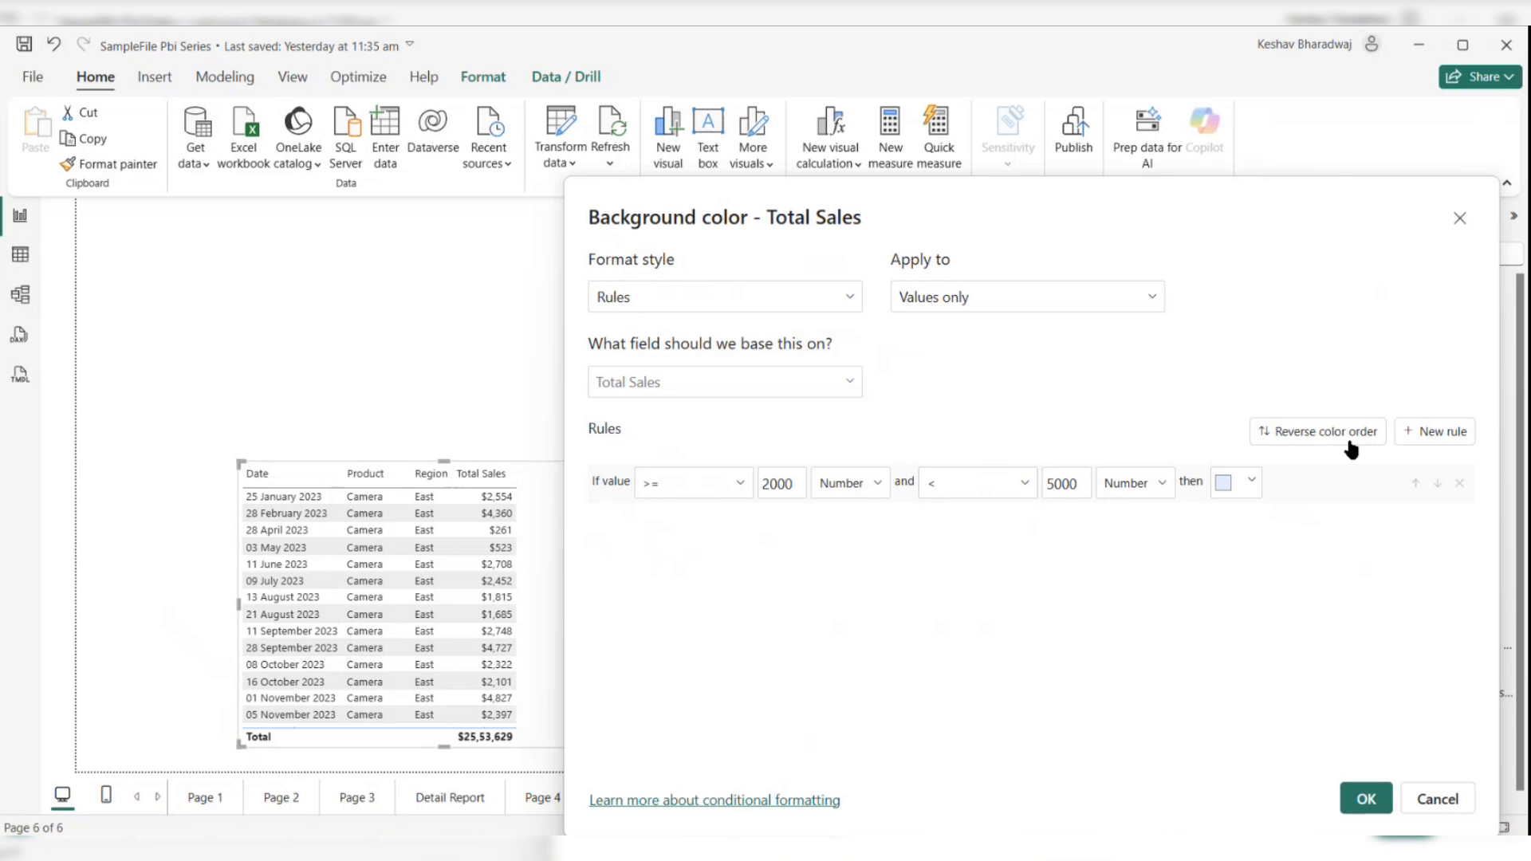
Step: Give the 2000 to 5000 rule a custom medium green background color
click(1252, 486)
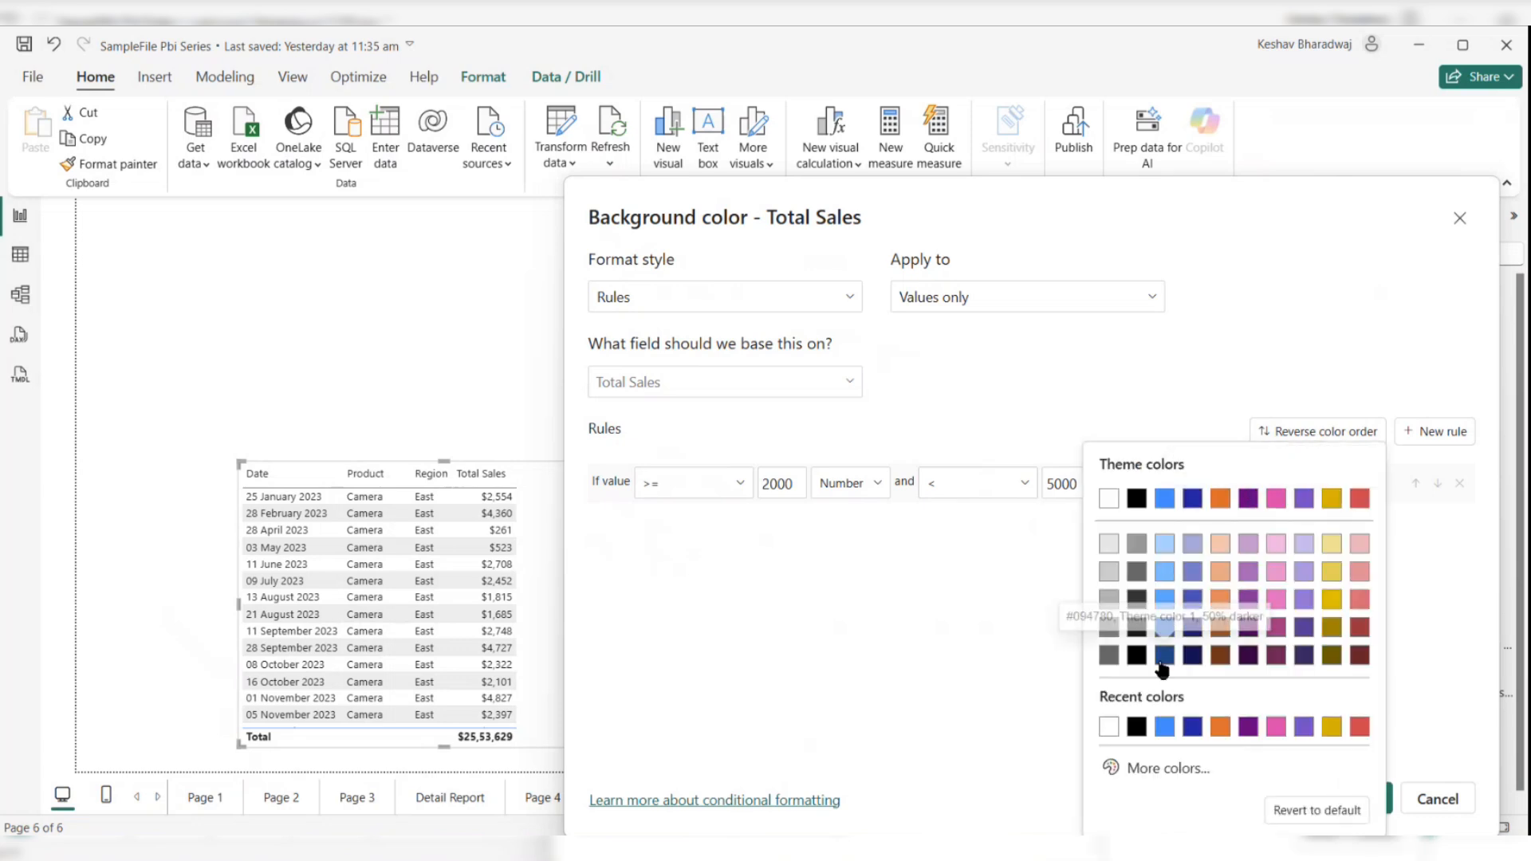
click(1116, 768)
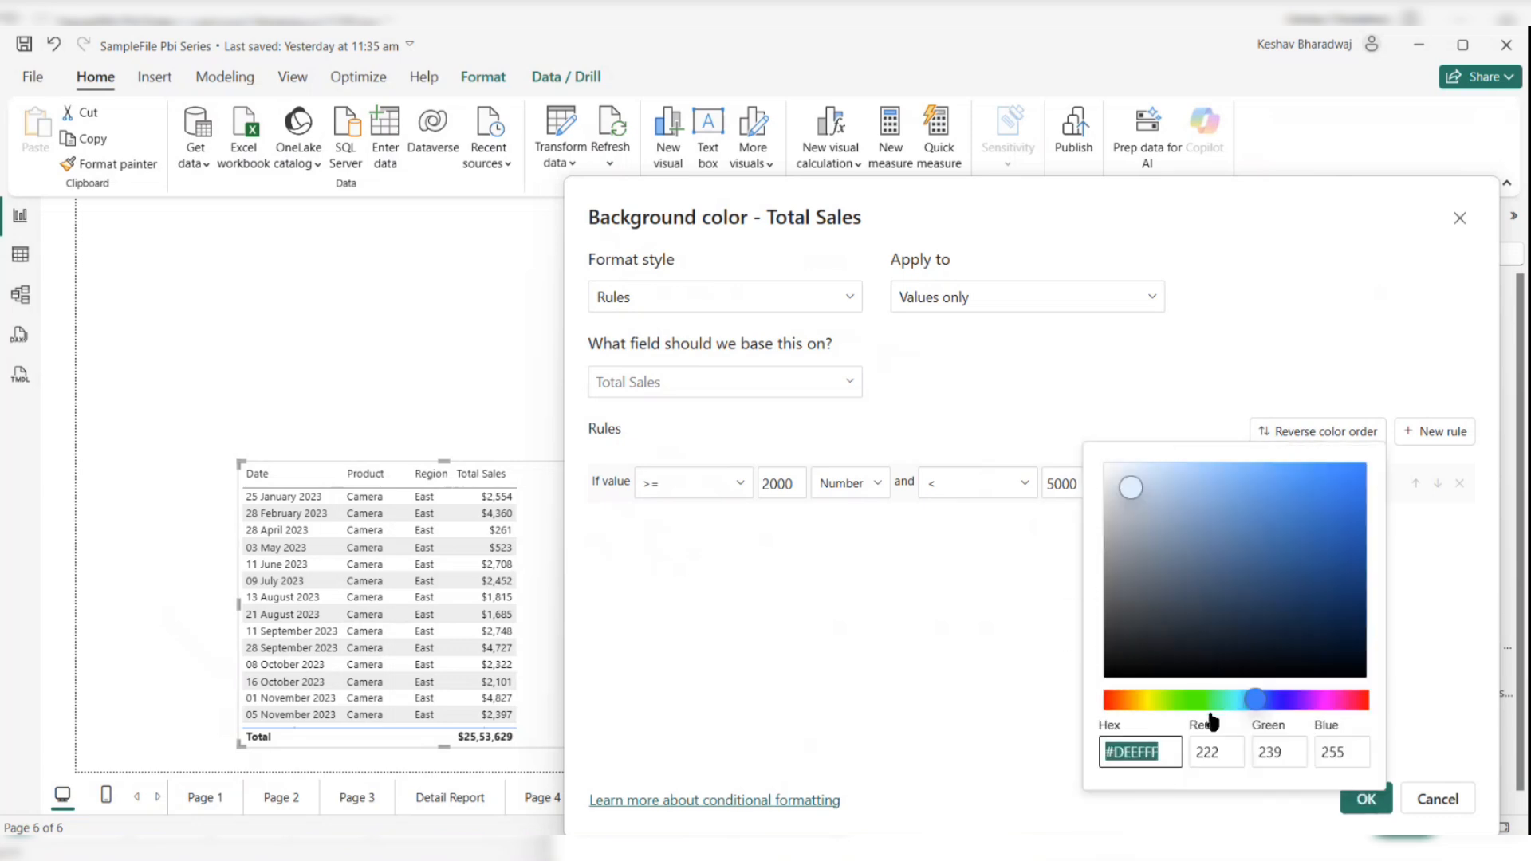
click(1210, 699)
click(1287, 495)
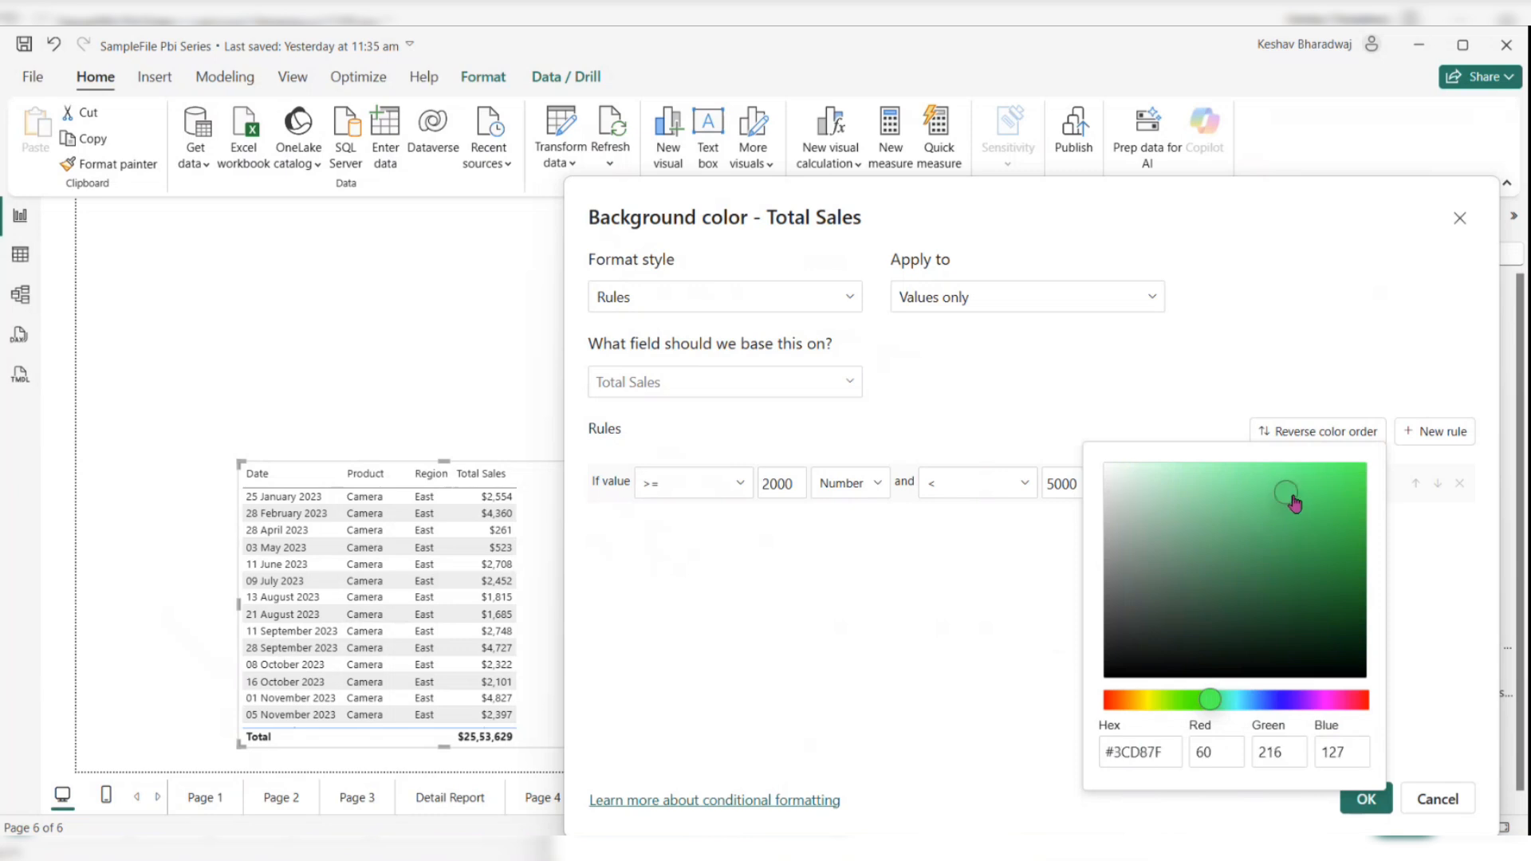
click(862, 638)
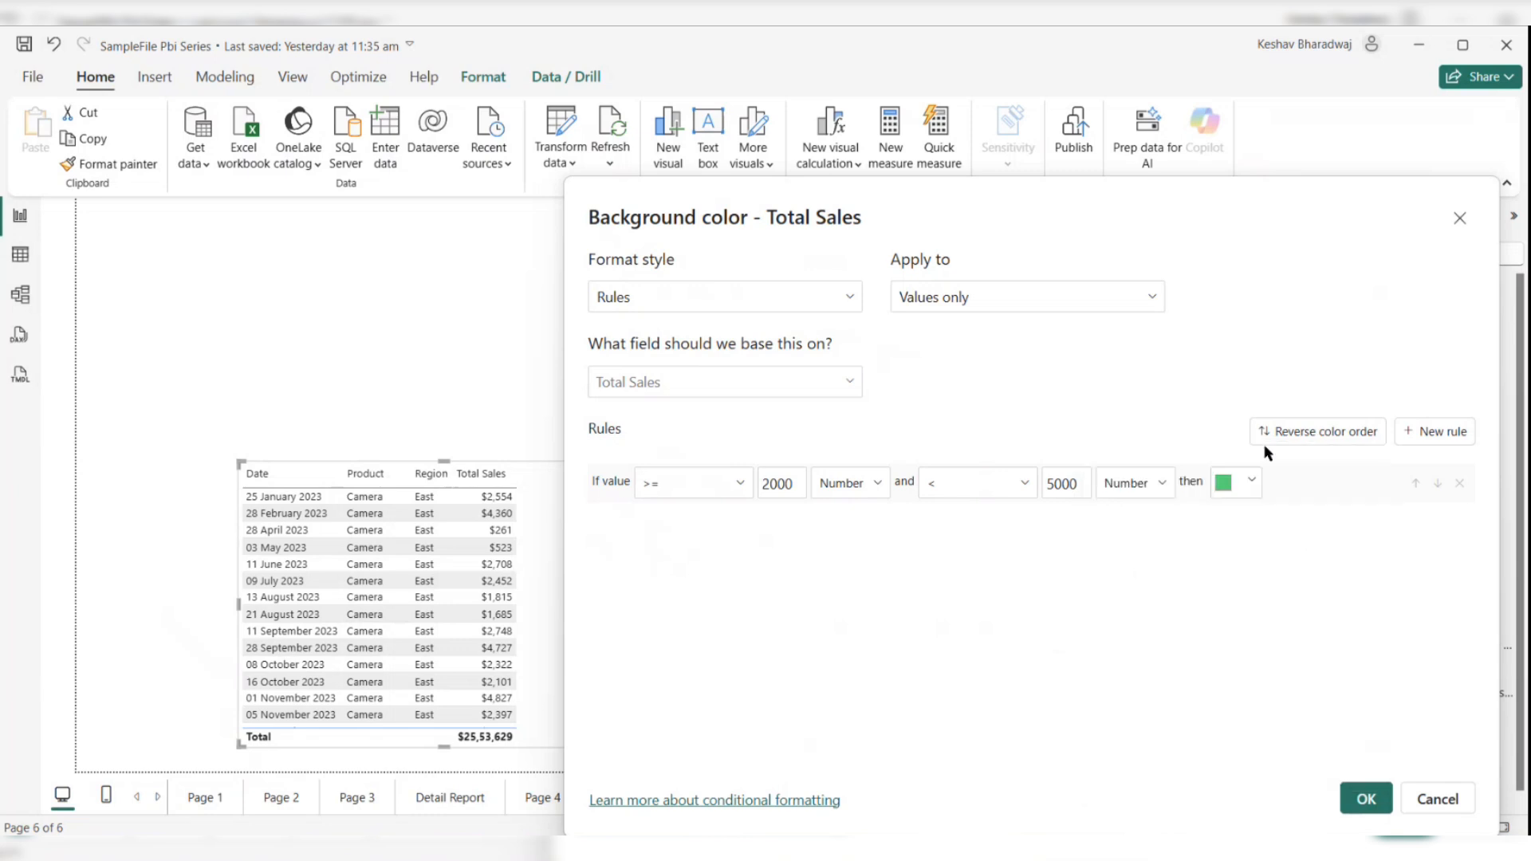
Step: Add a second rule for values from 1000 to less than 2000, both as Number, with a light gold background color
click(1435, 438)
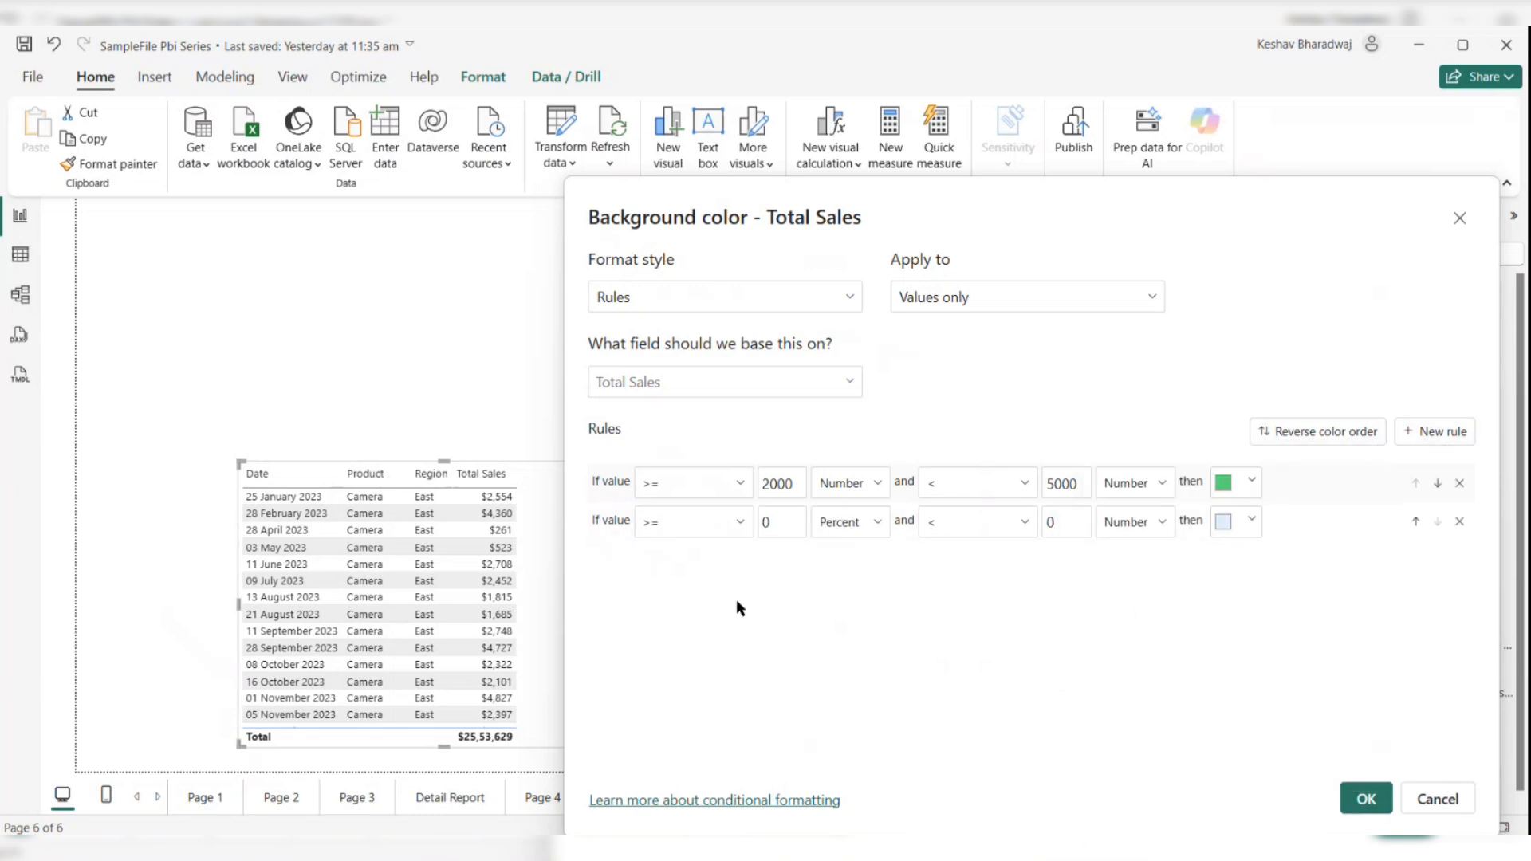
click(790, 523)
text(1000)
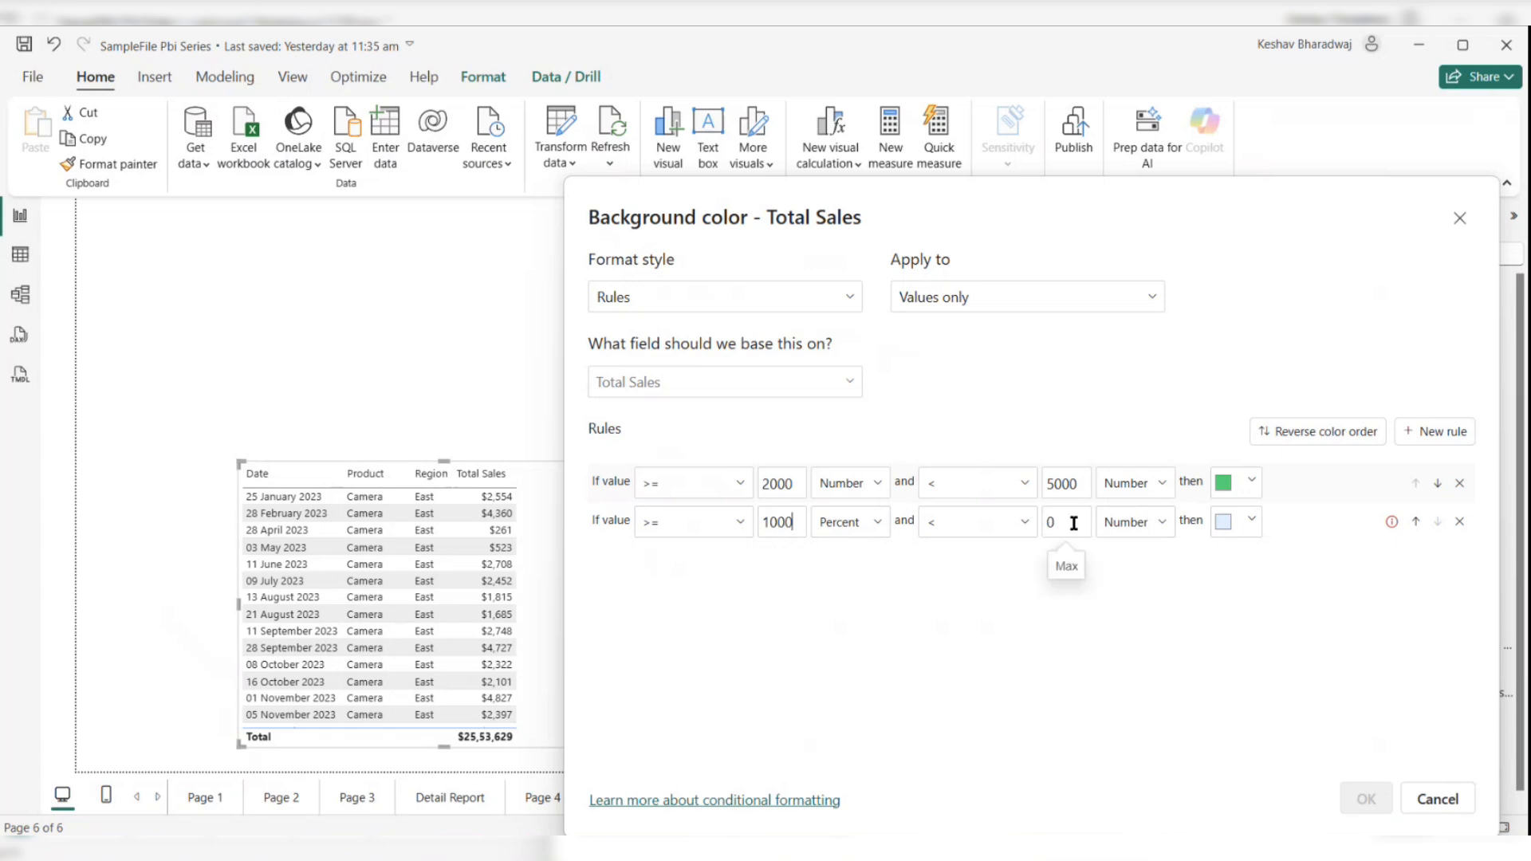
drag(1074, 523, 1044, 522)
text(2000)
click(876, 527)
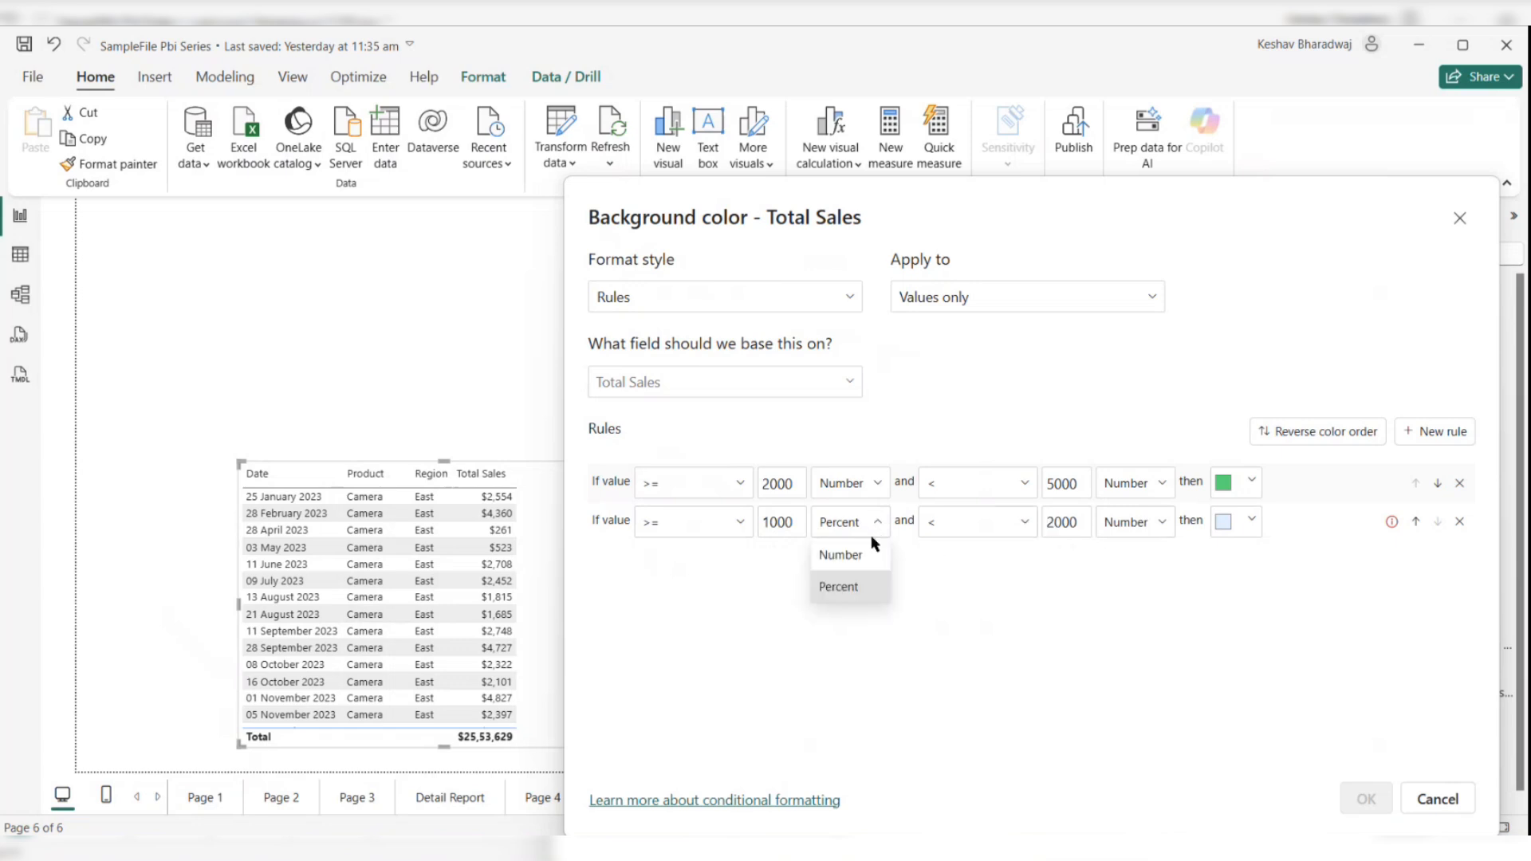
click(855, 562)
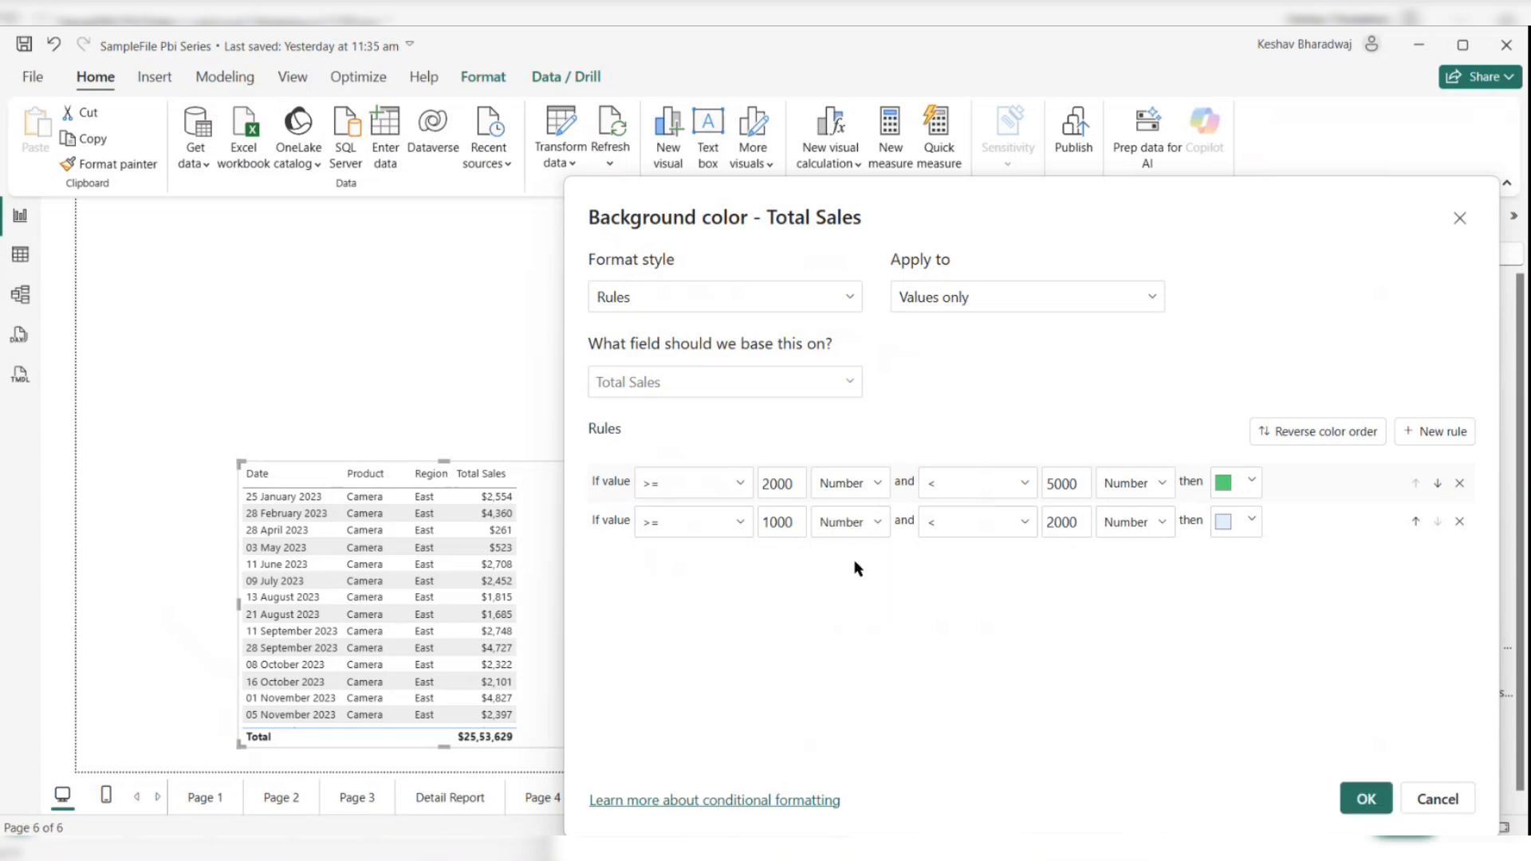
click(1248, 522)
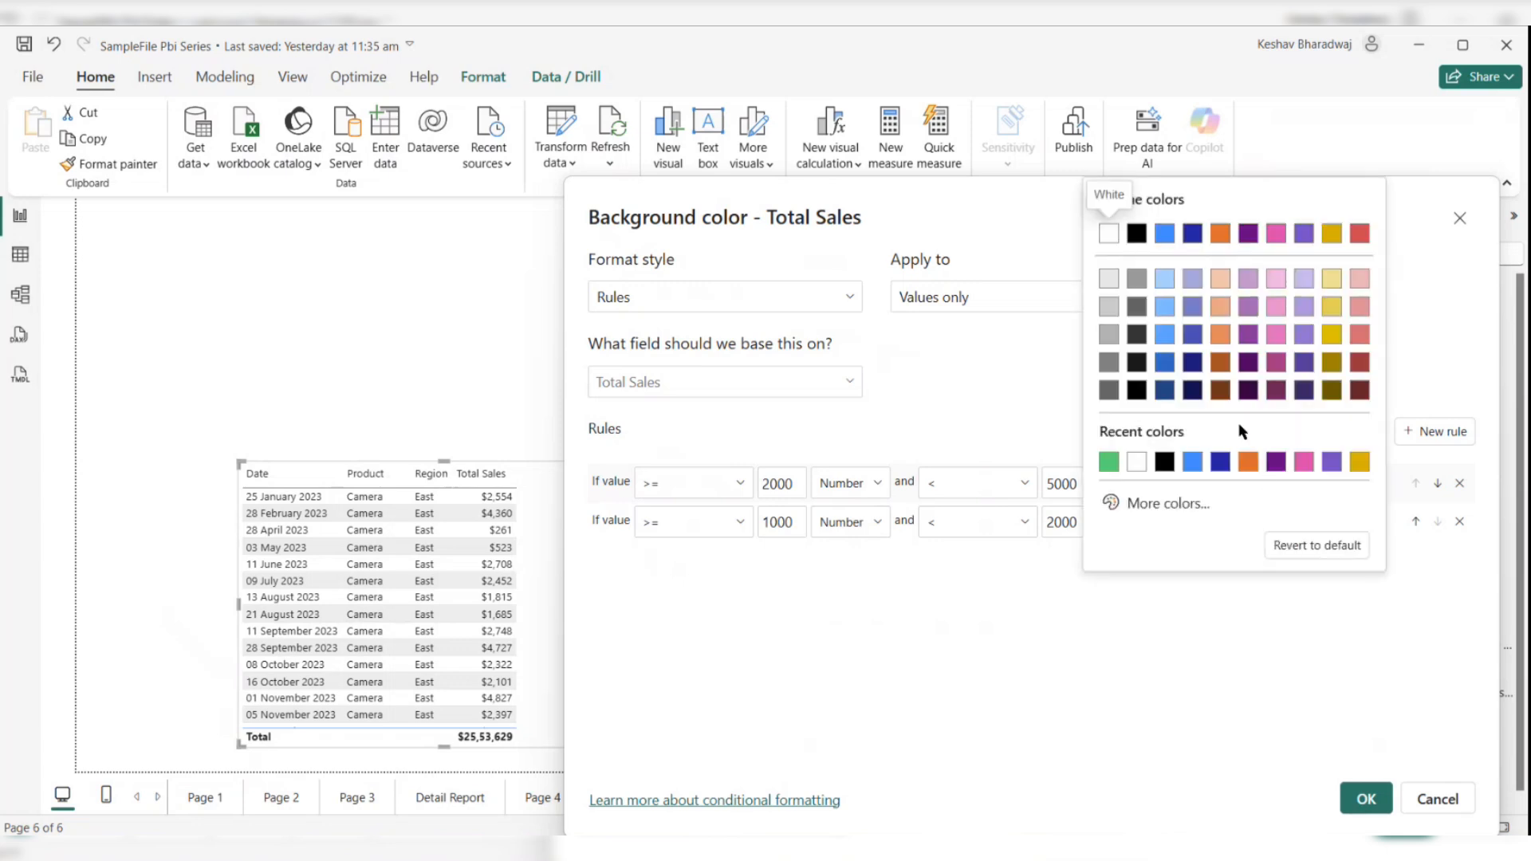
click(1333, 311)
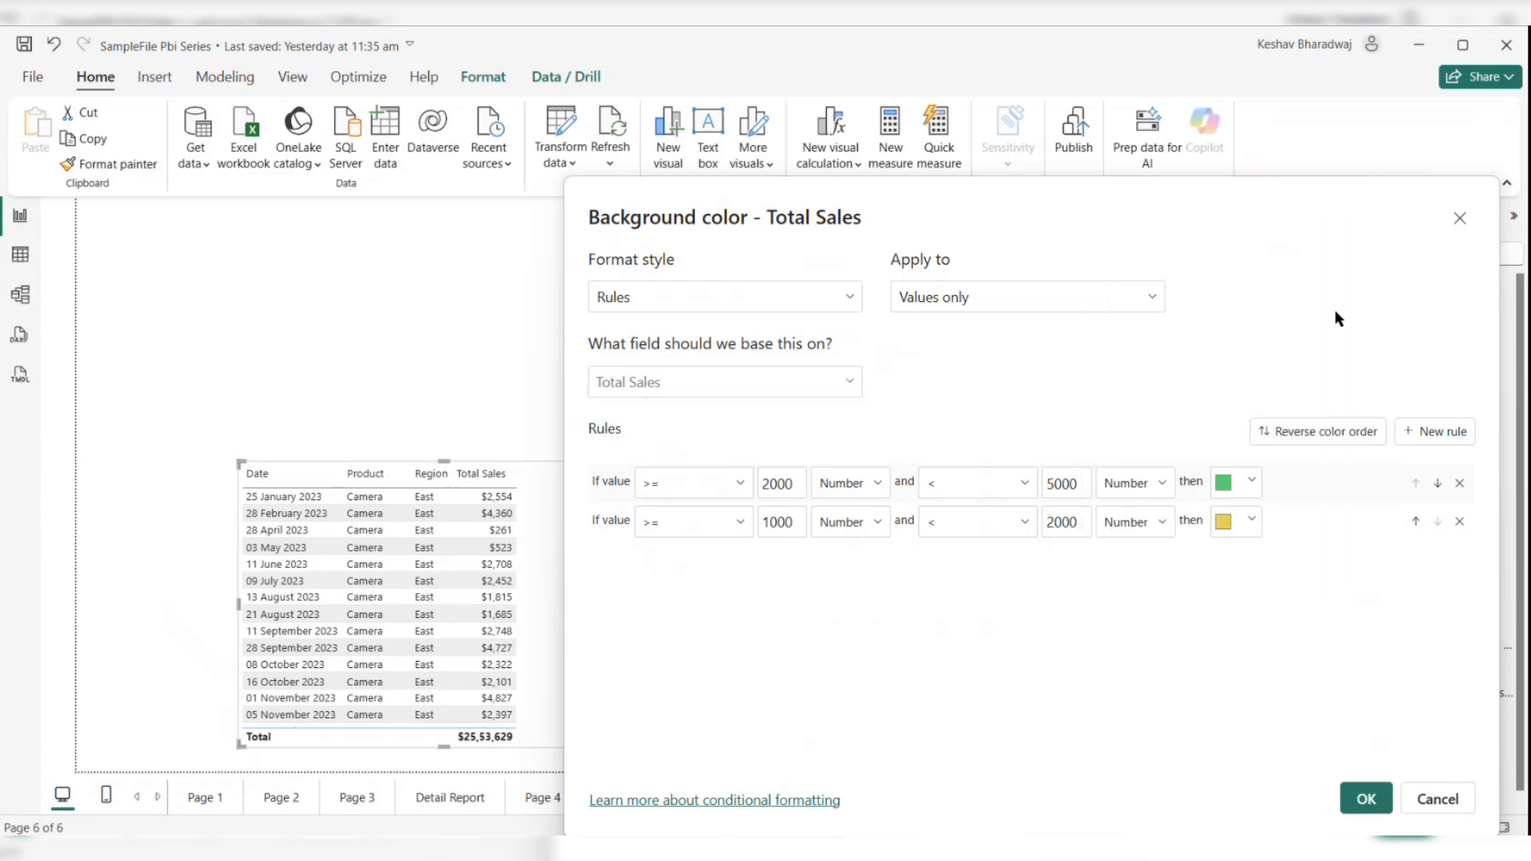
Step: Add a third rule for values from 0 Percent to less than 1000 Number
click(1435, 431)
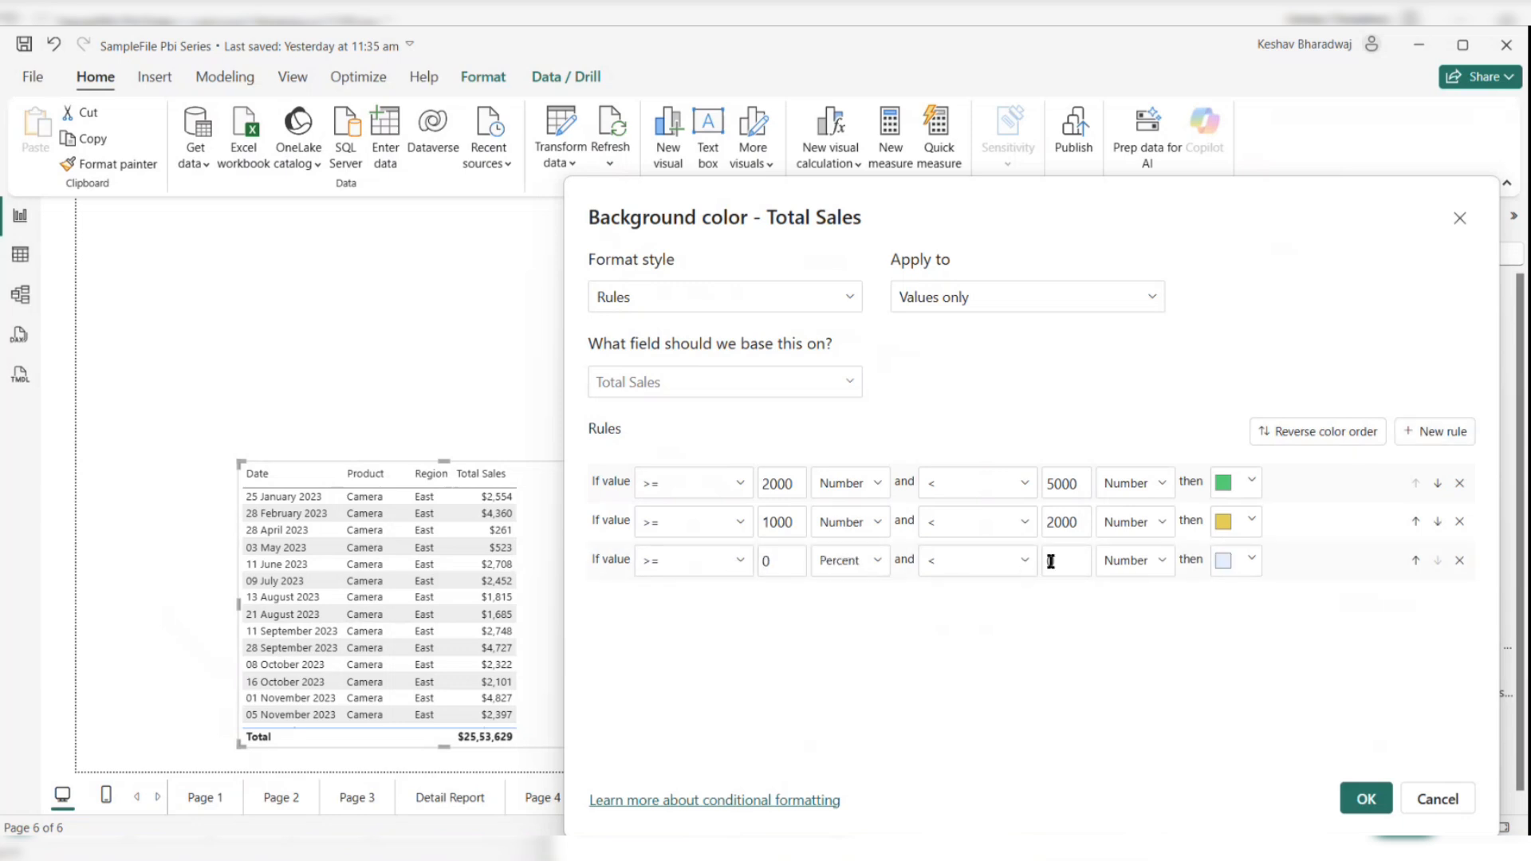
drag(1060, 560, 1047, 560)
text(1000)
Step: Give the third rule the custom red background #C72323 and apply the rules to Total Sales
click(1249, 568)
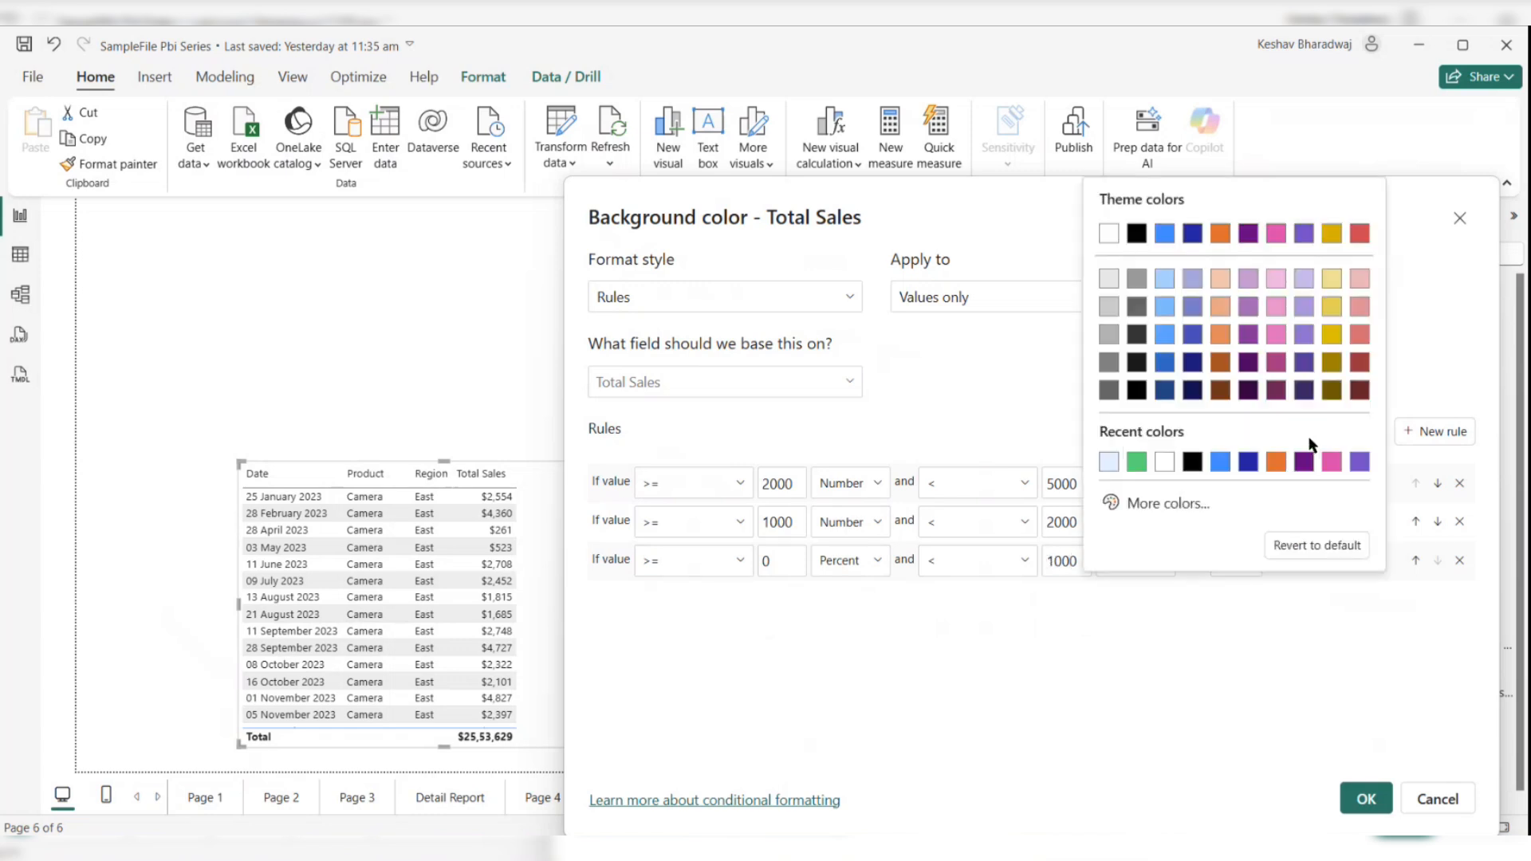
click(1167, 504)
click(1365, 434)
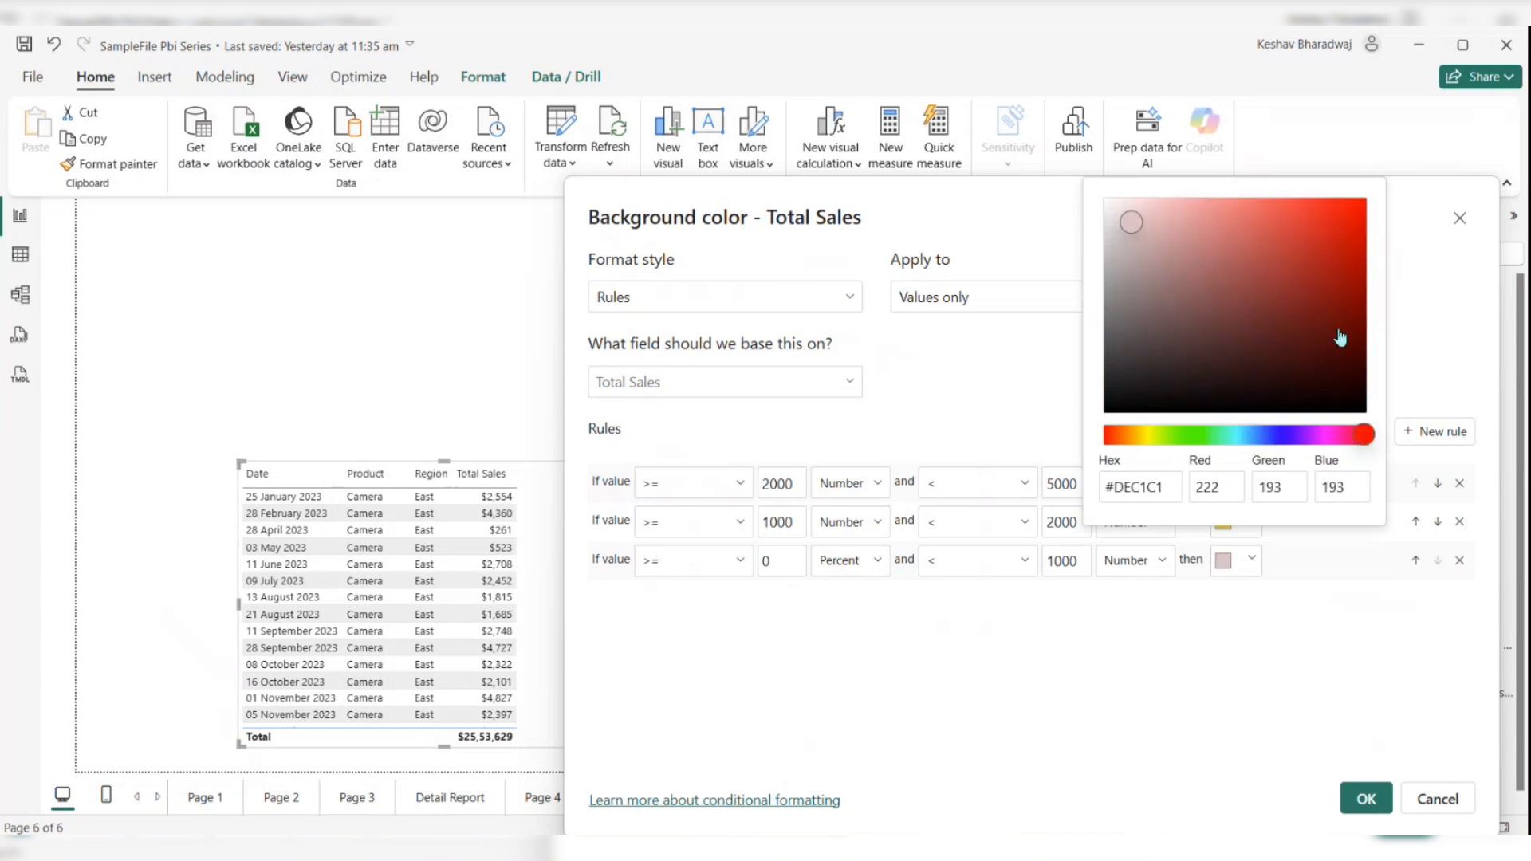
click(1315, 243)
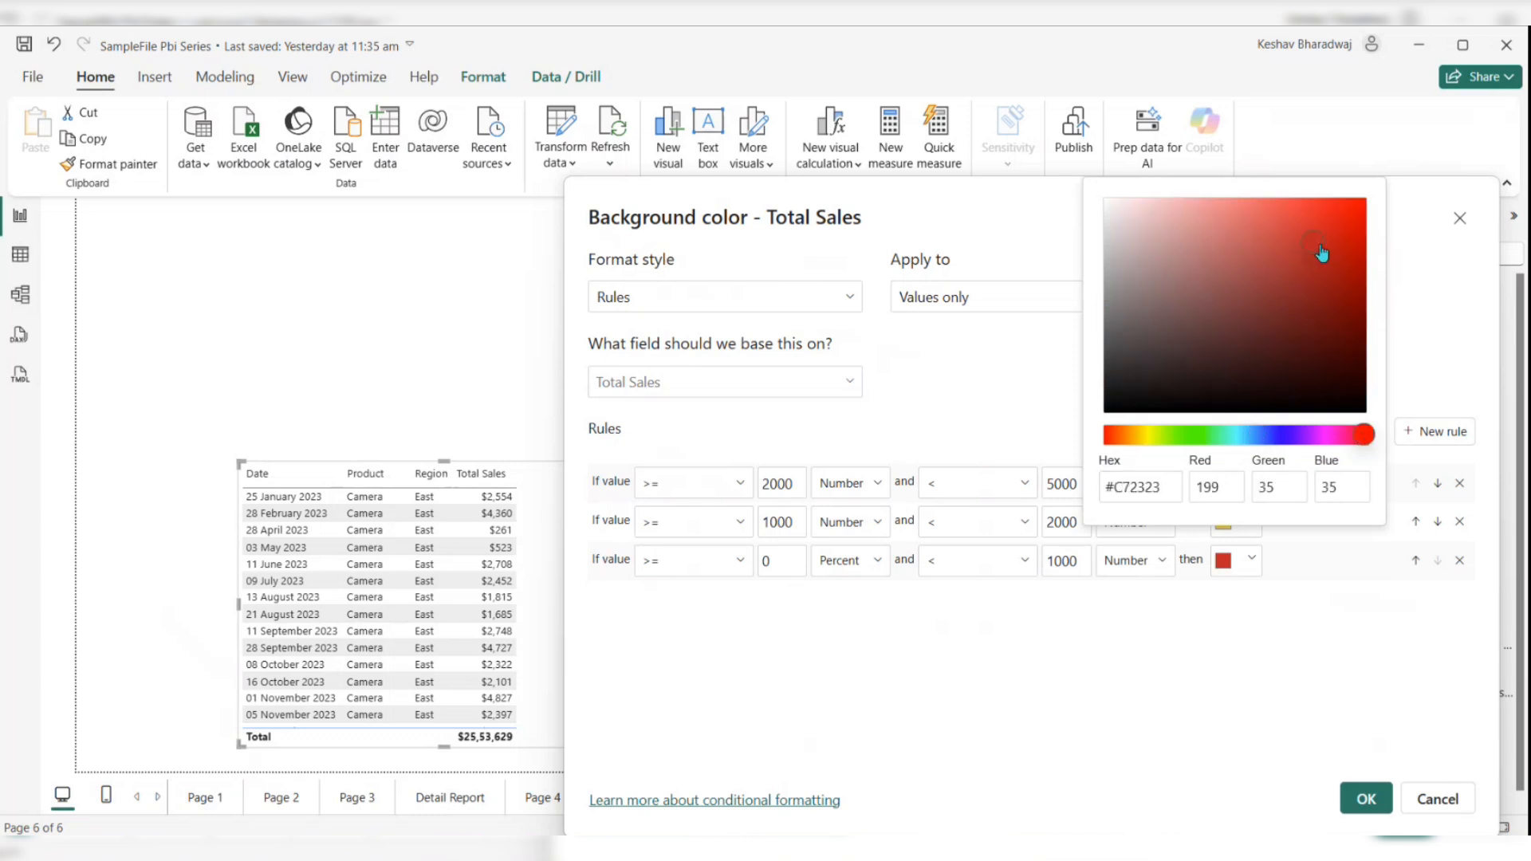
click(1288, 681)
click(1364, 798)
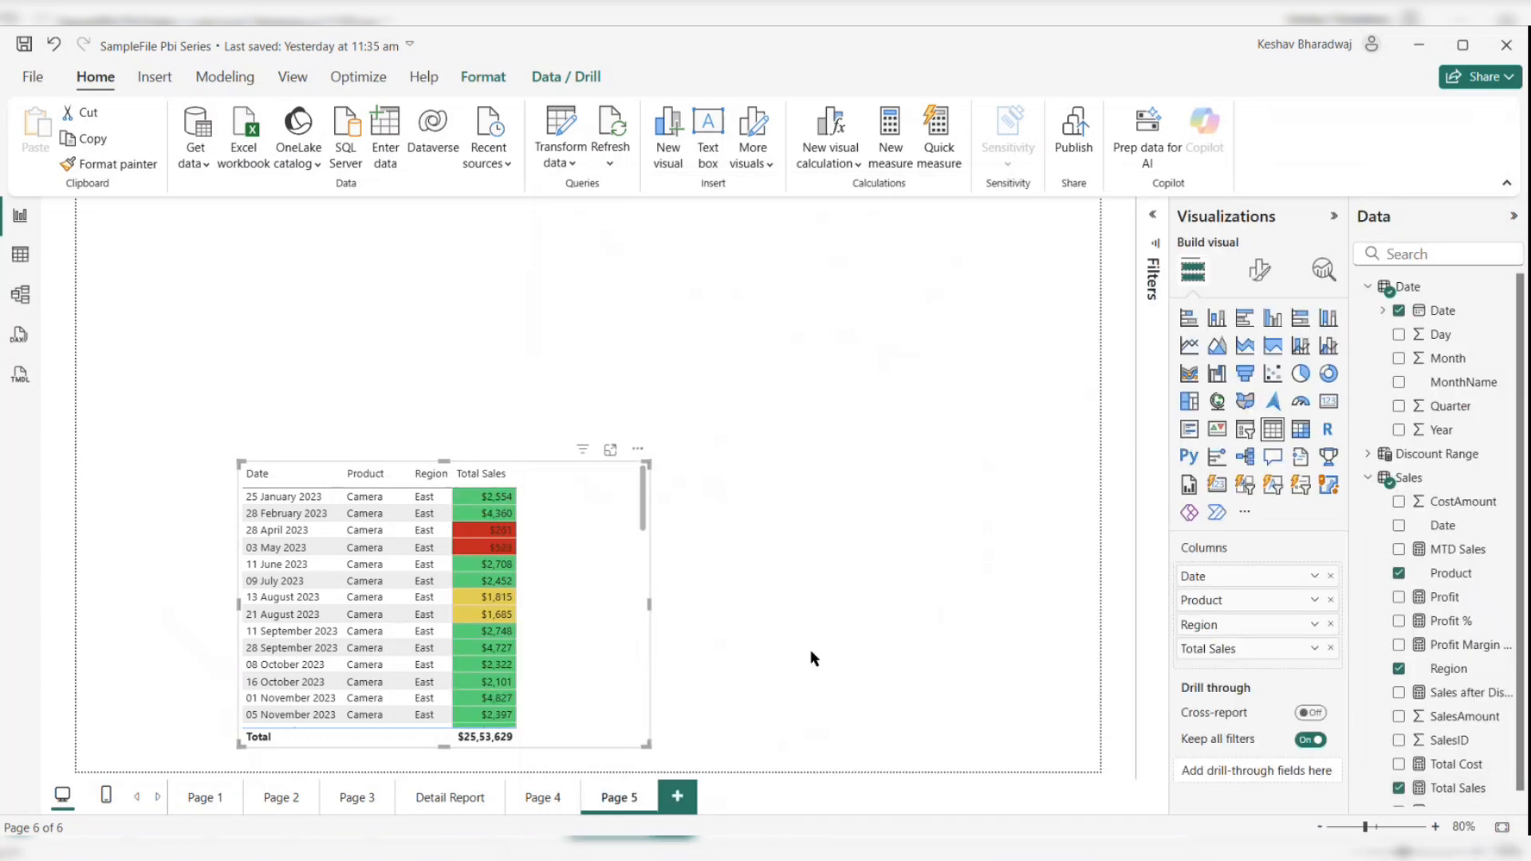
Step: Check the colored Total Sales rows and move the table into the lower-left corner of the report page
scroll(577, 636, down, 5)
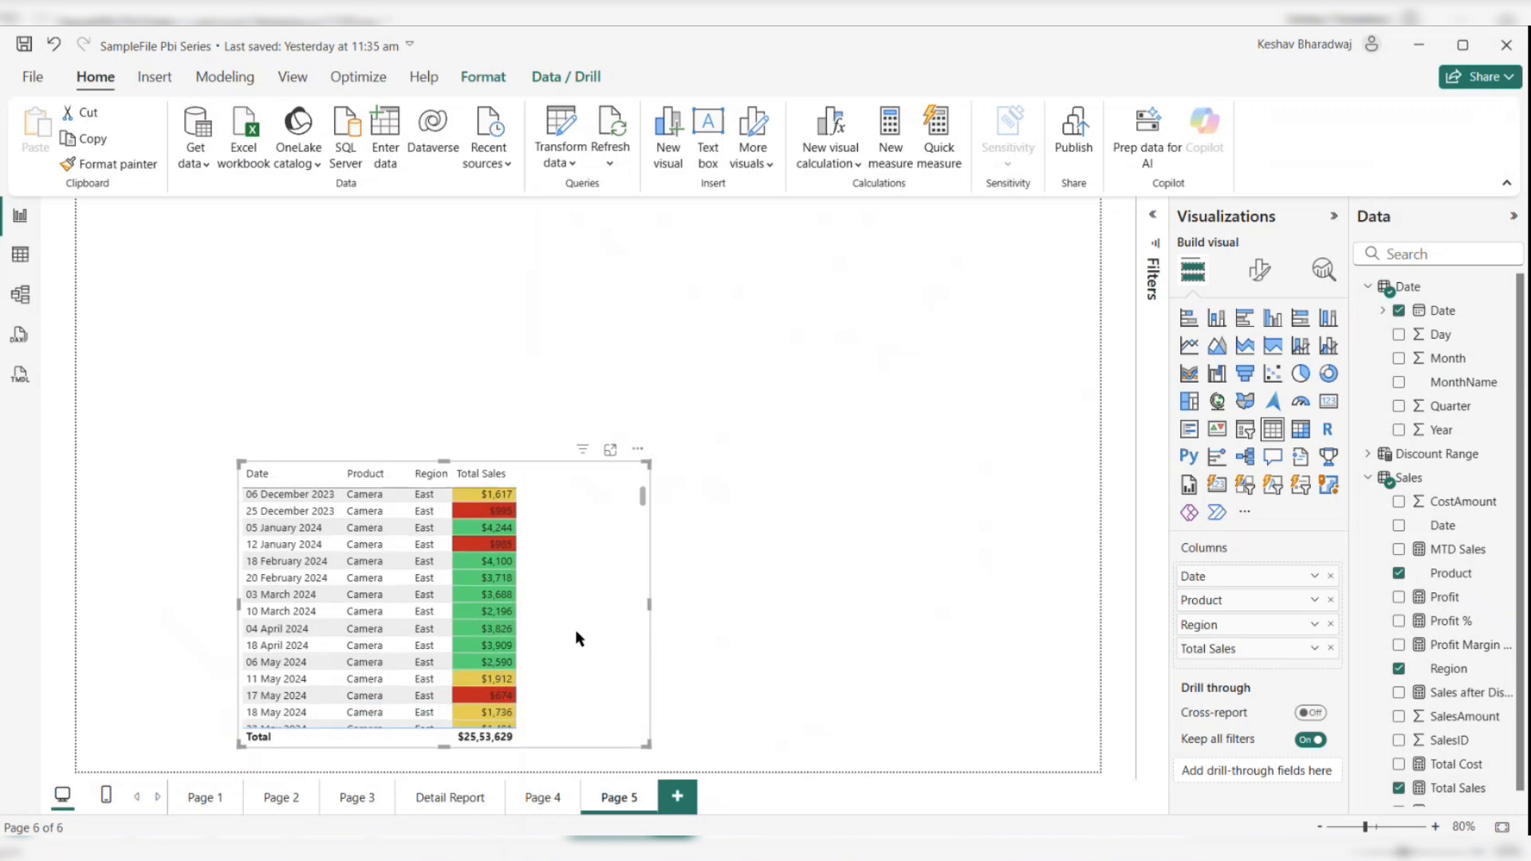
scroll(576, 631, up, 5)
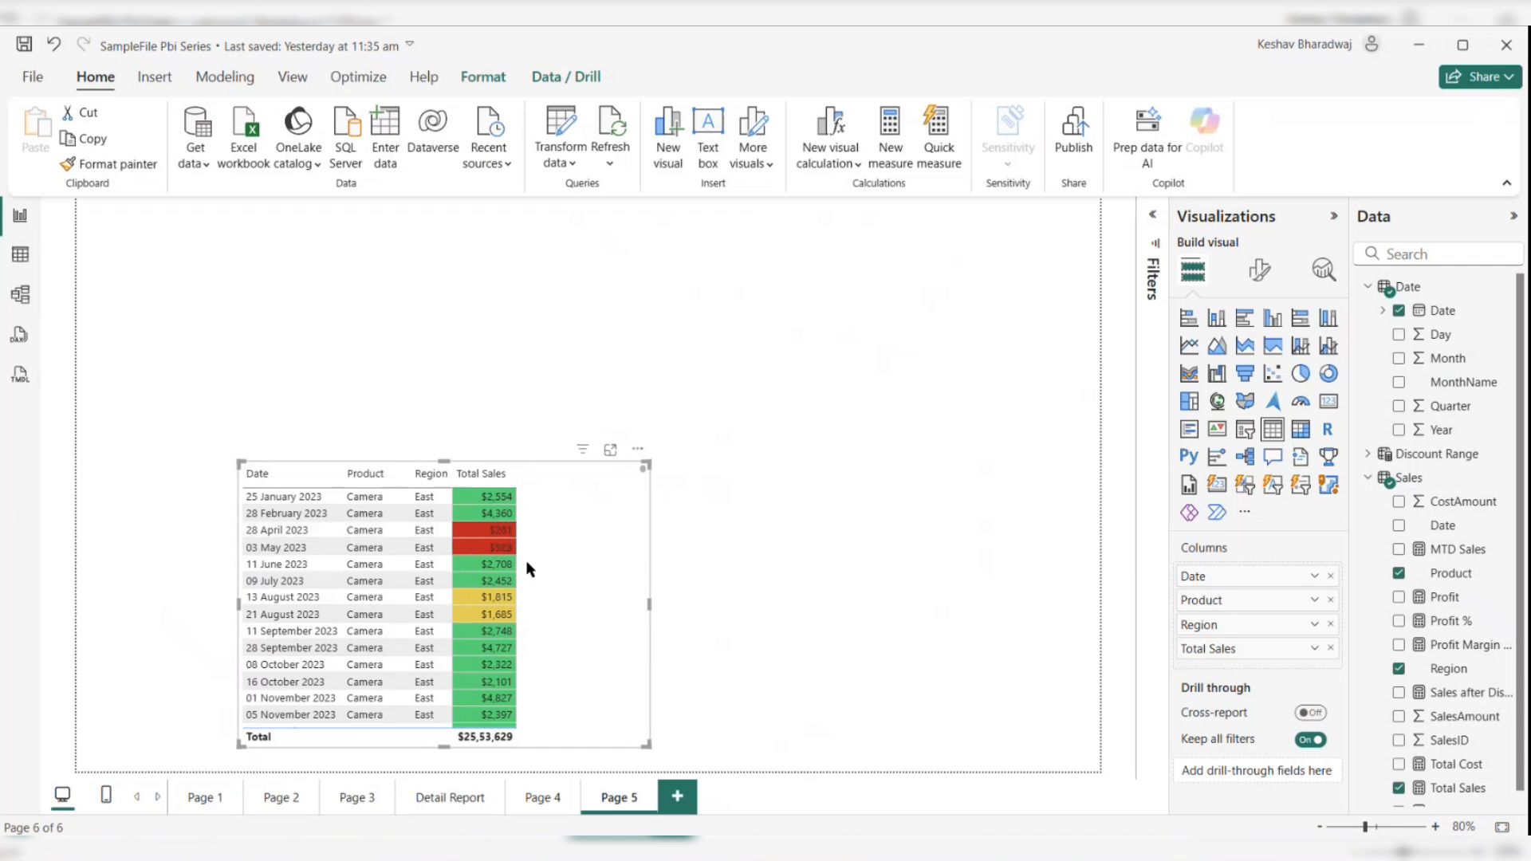
scroll(526, 567, down, 1)
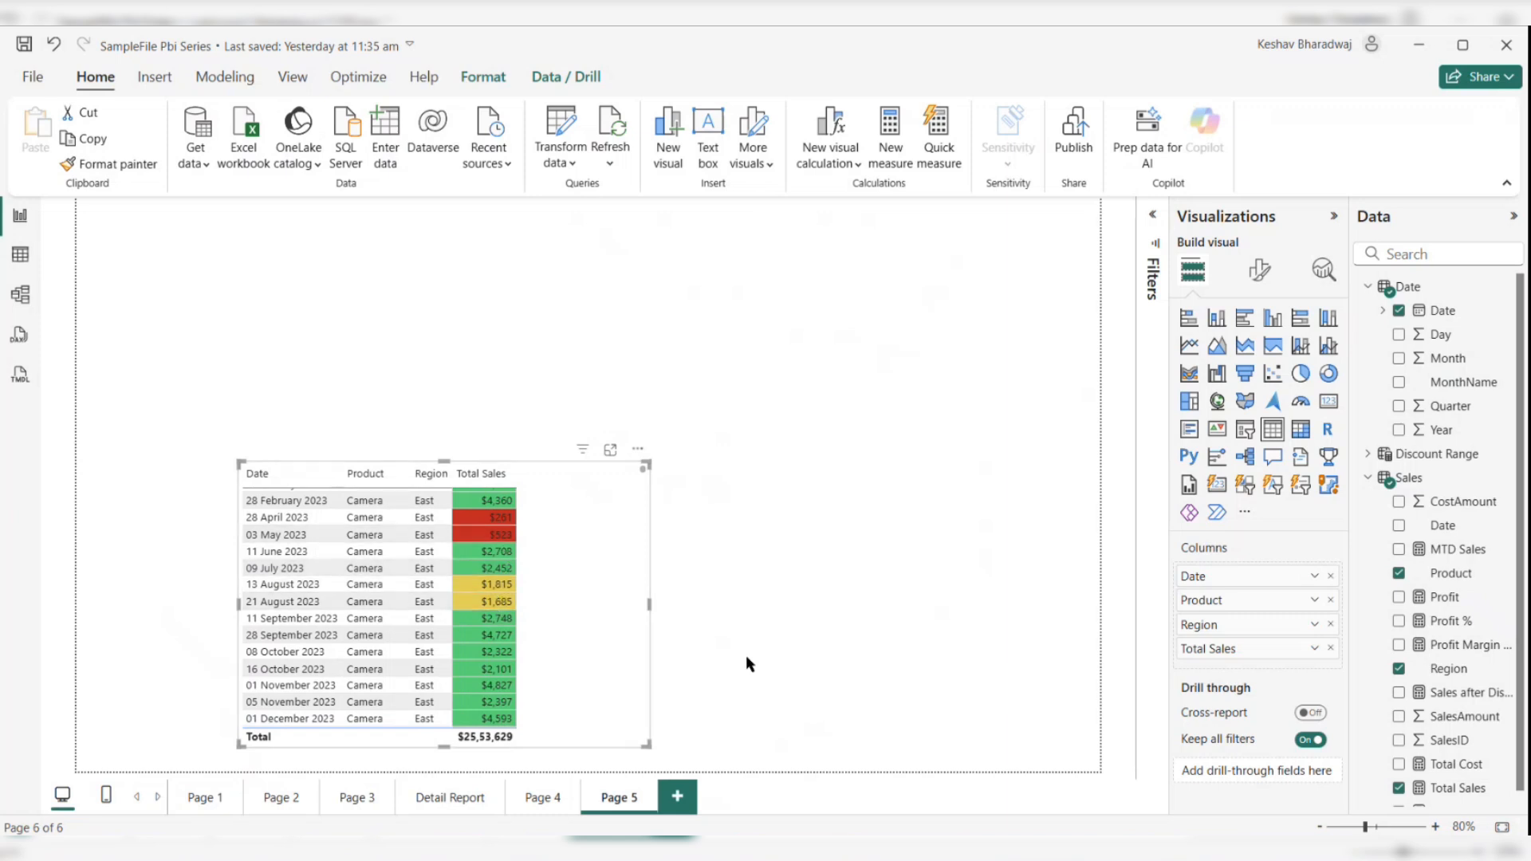
drag(556, 622, 396, 644)
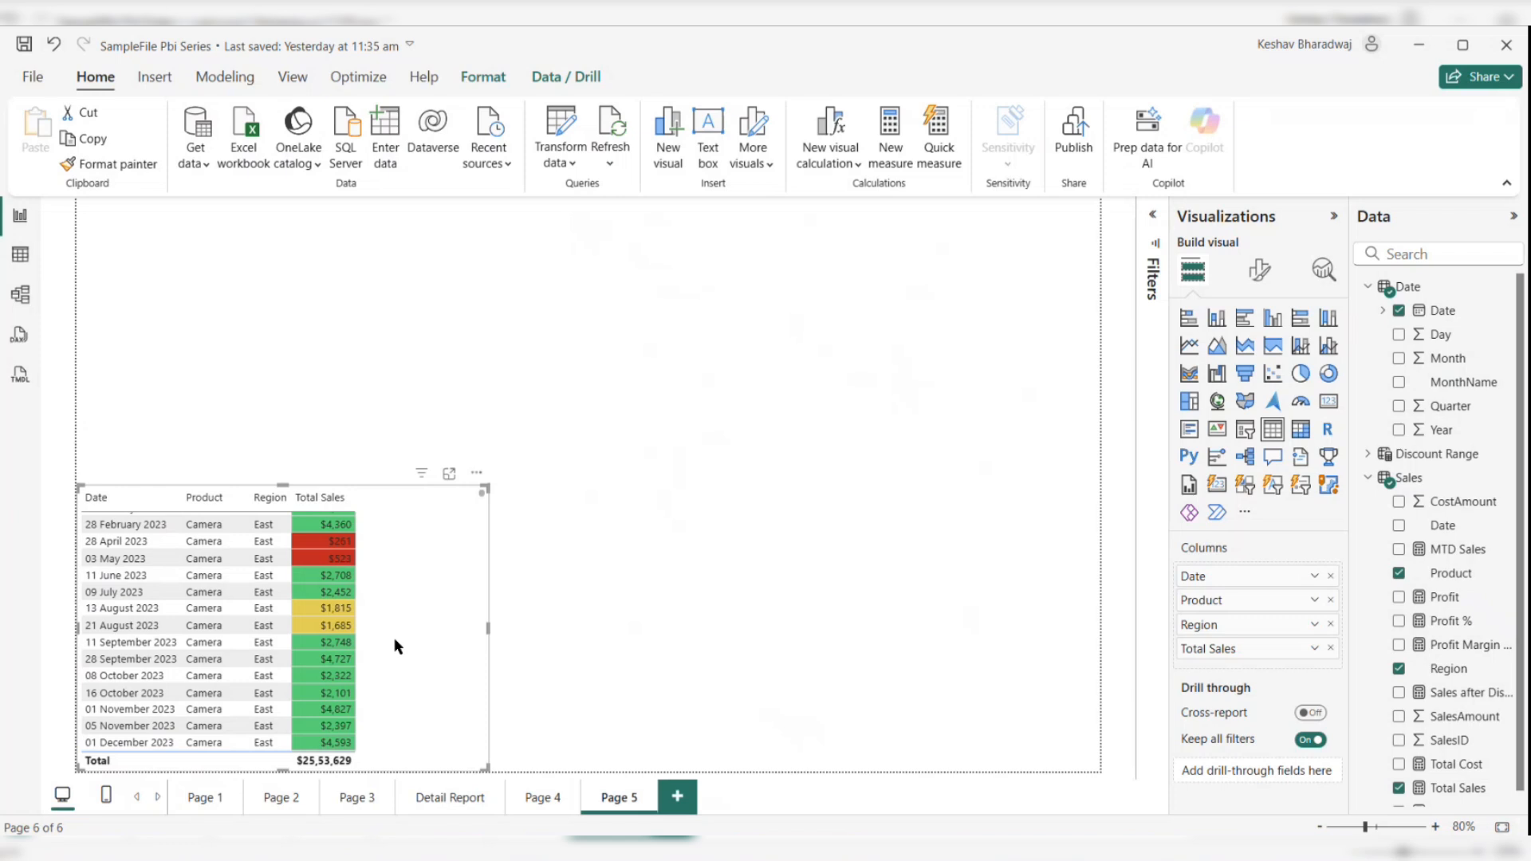
click(597, 662)
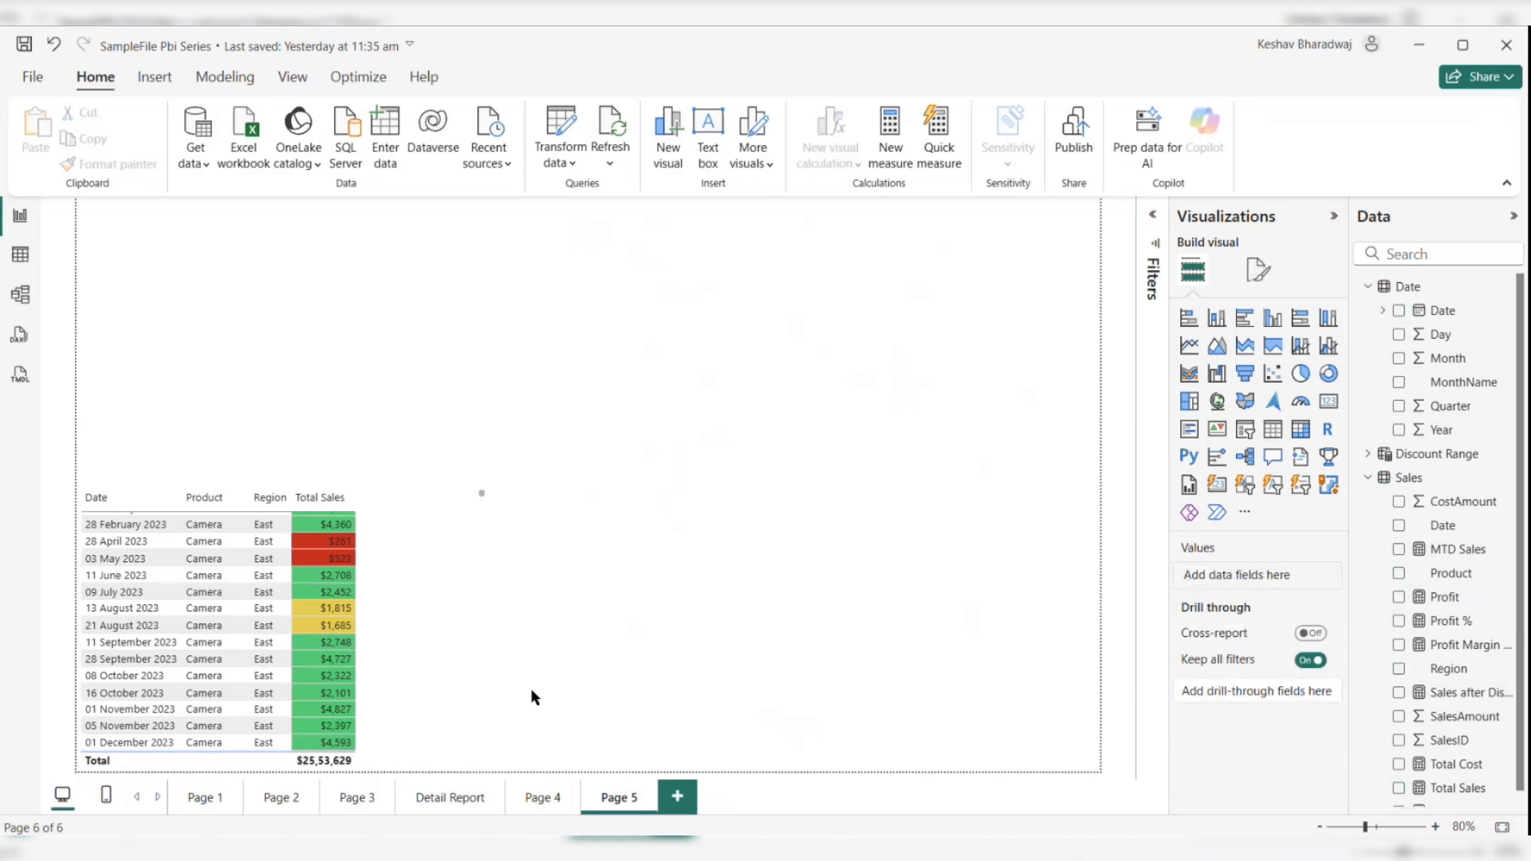
click(394, 638)
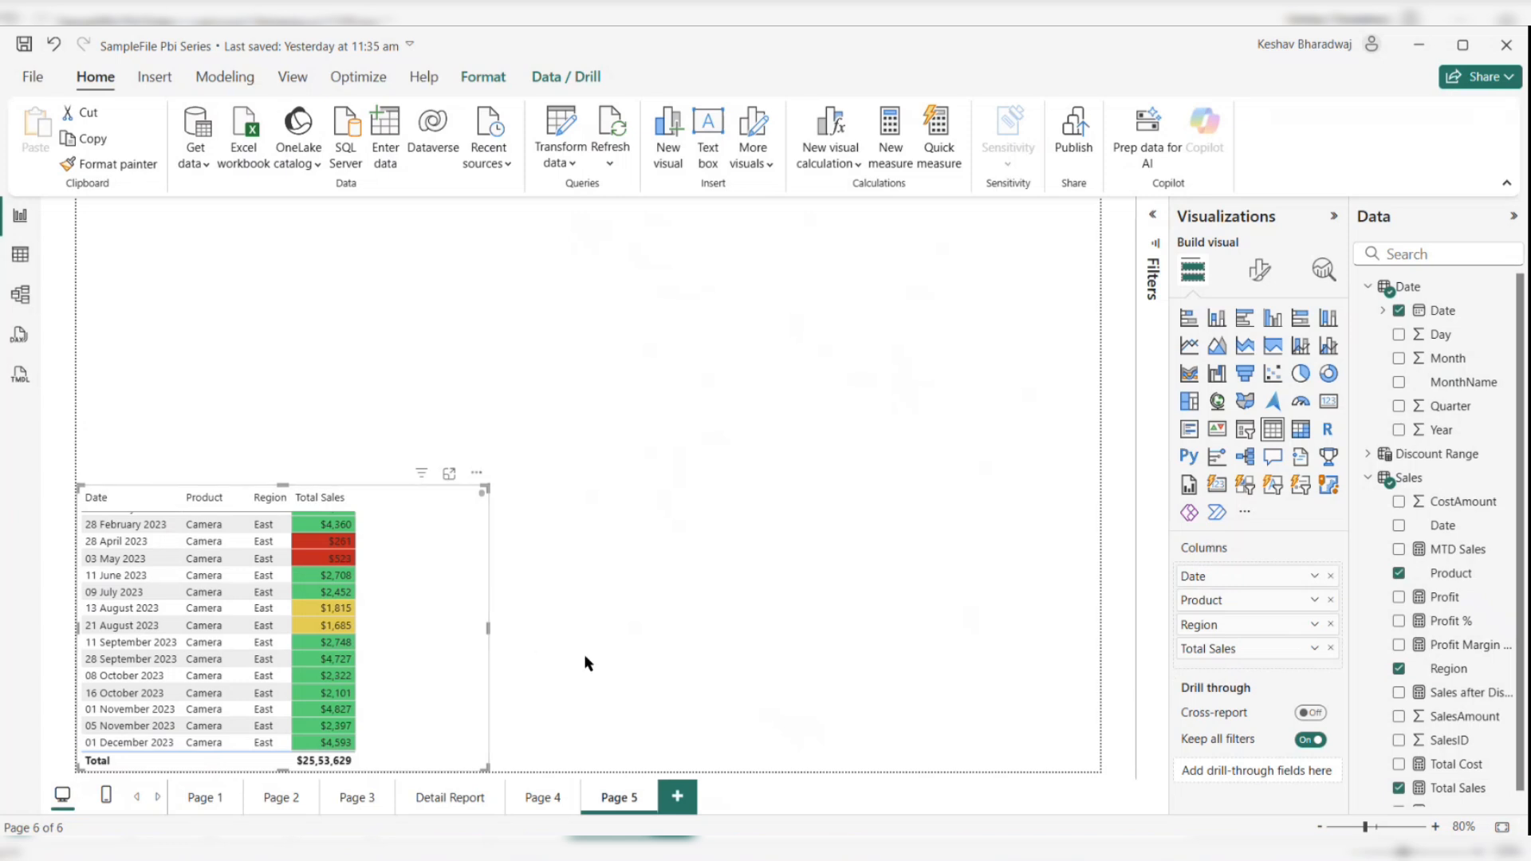
Step: Insert an enlarged stacked column chart beside the table with Date on the X-axis and Total Sales on the Y-axis
click(668, 641)
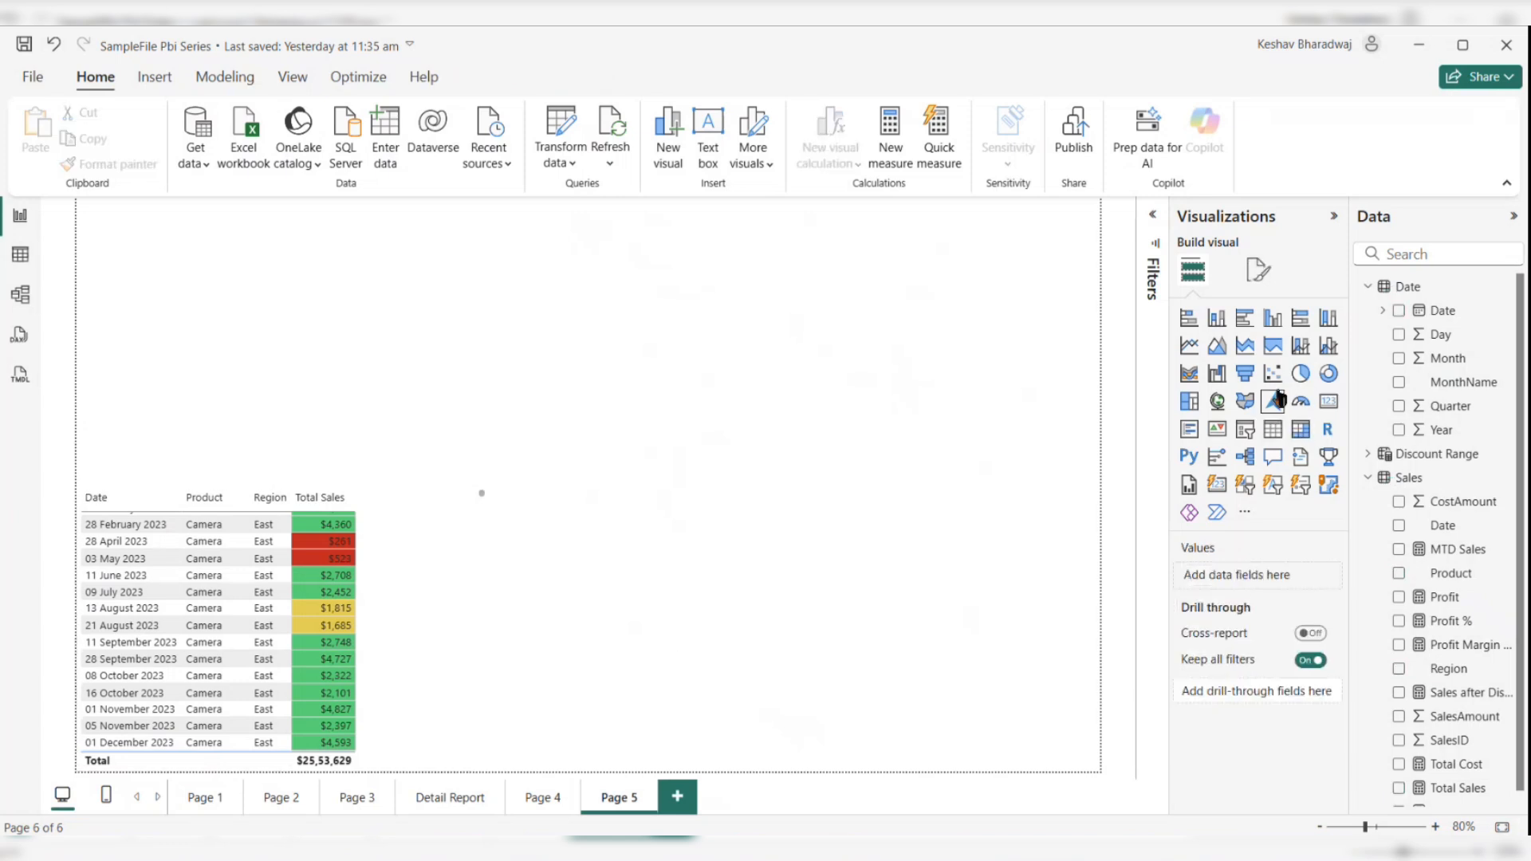
click(1220, 321)
drag(467, 331, 1033, 494)
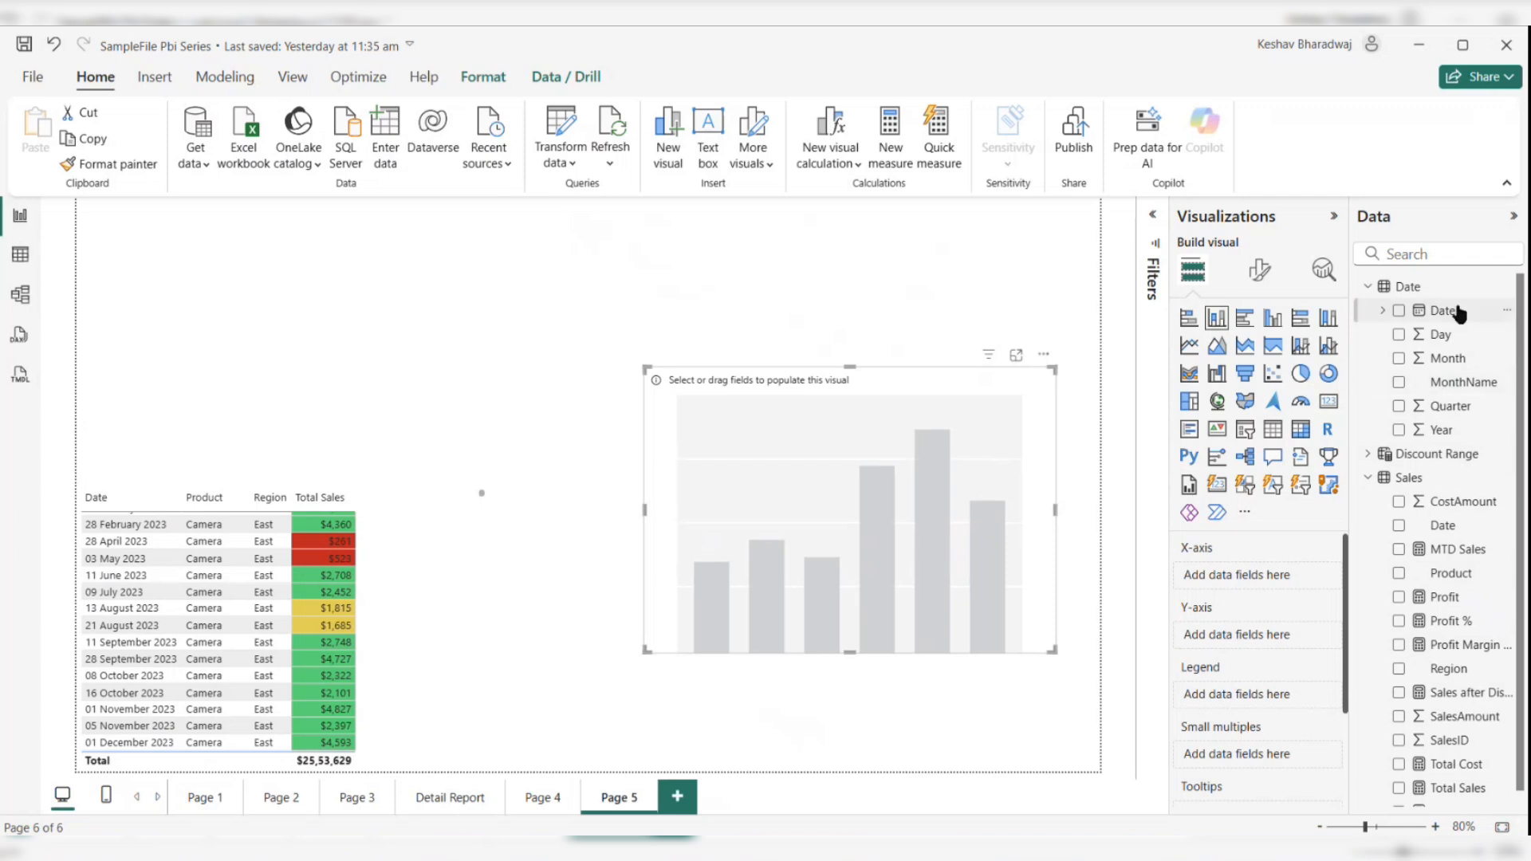
drag(1455, 311, 1228, 580)
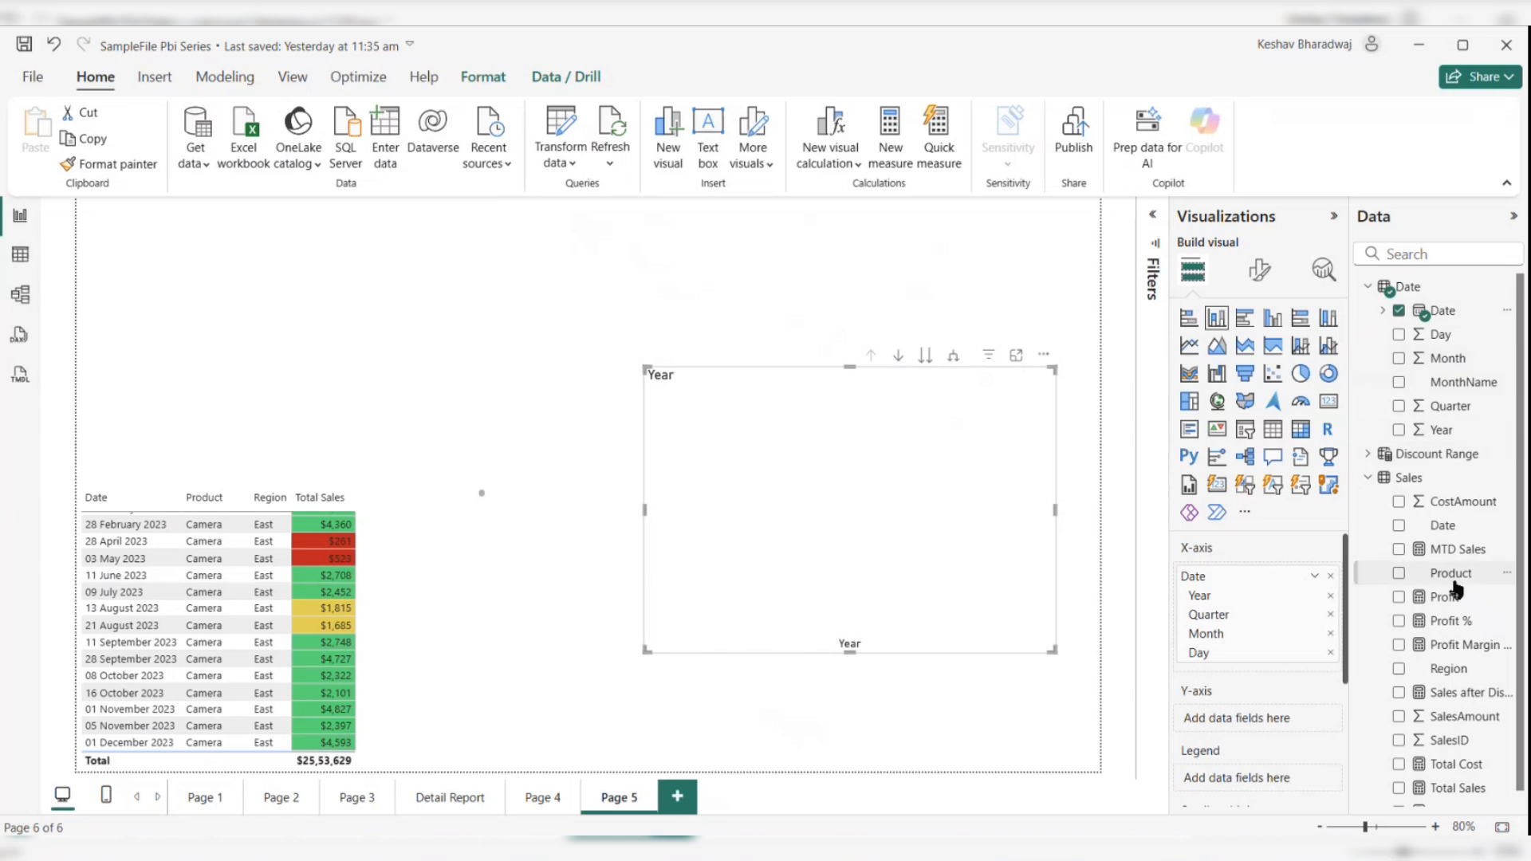
drag(1449, 787, 1273, 722)
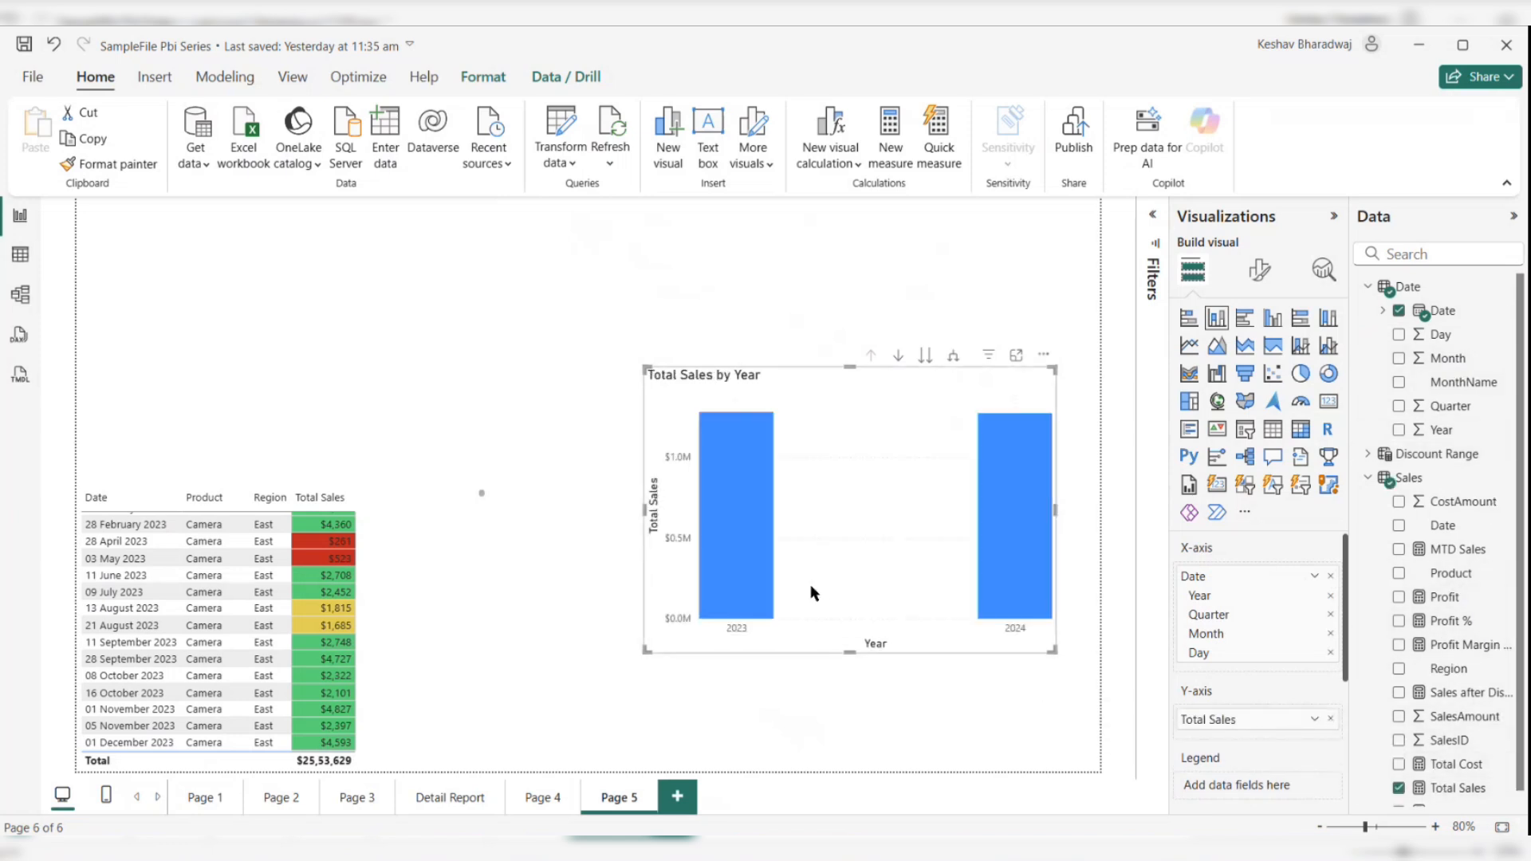
drag(812, 591, 743, 590)
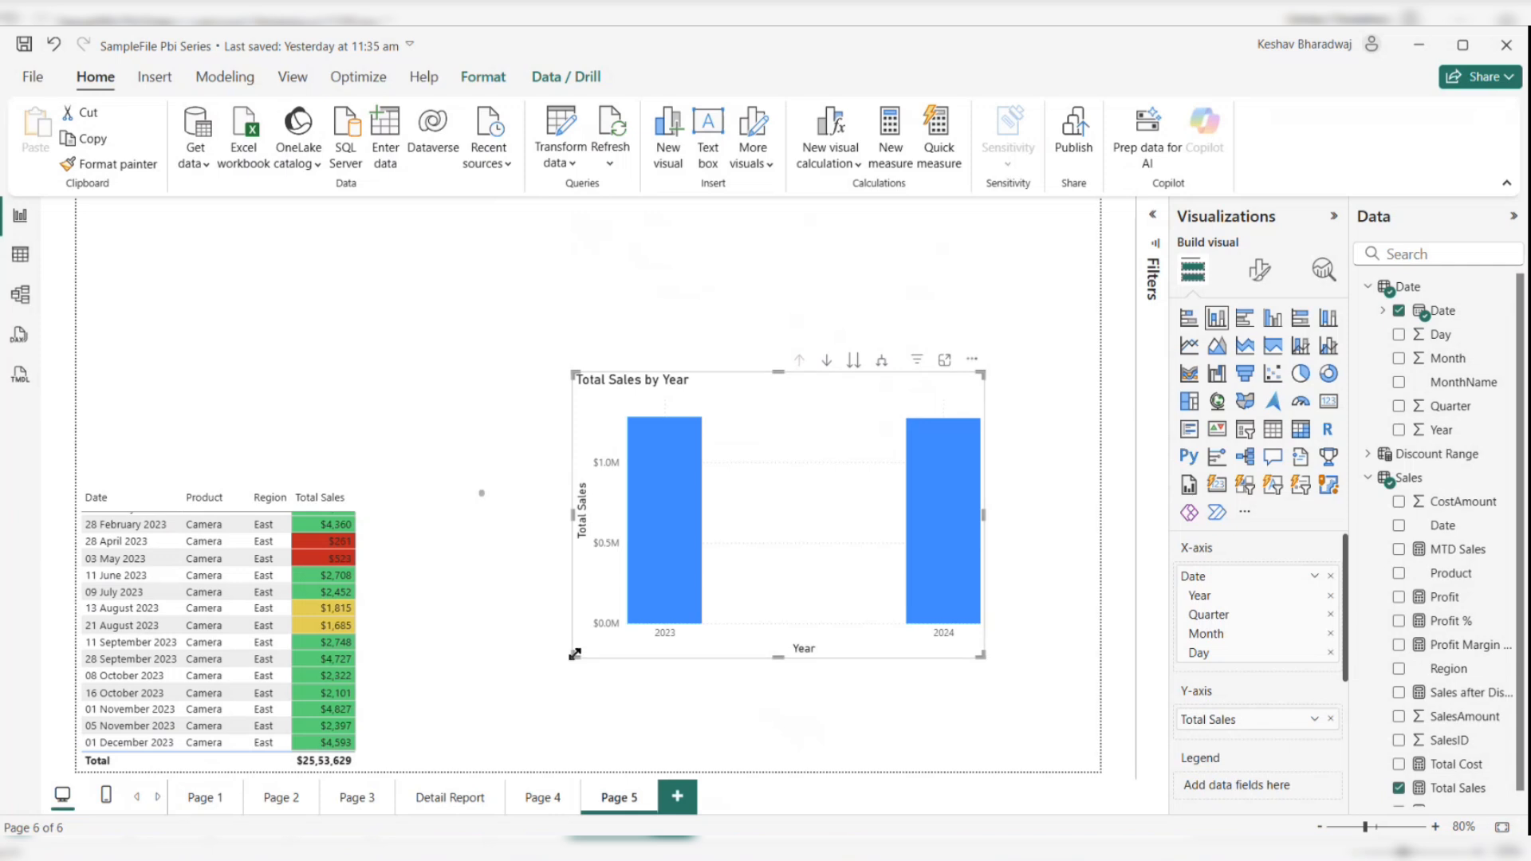
drag(579, 654, 523, 731)
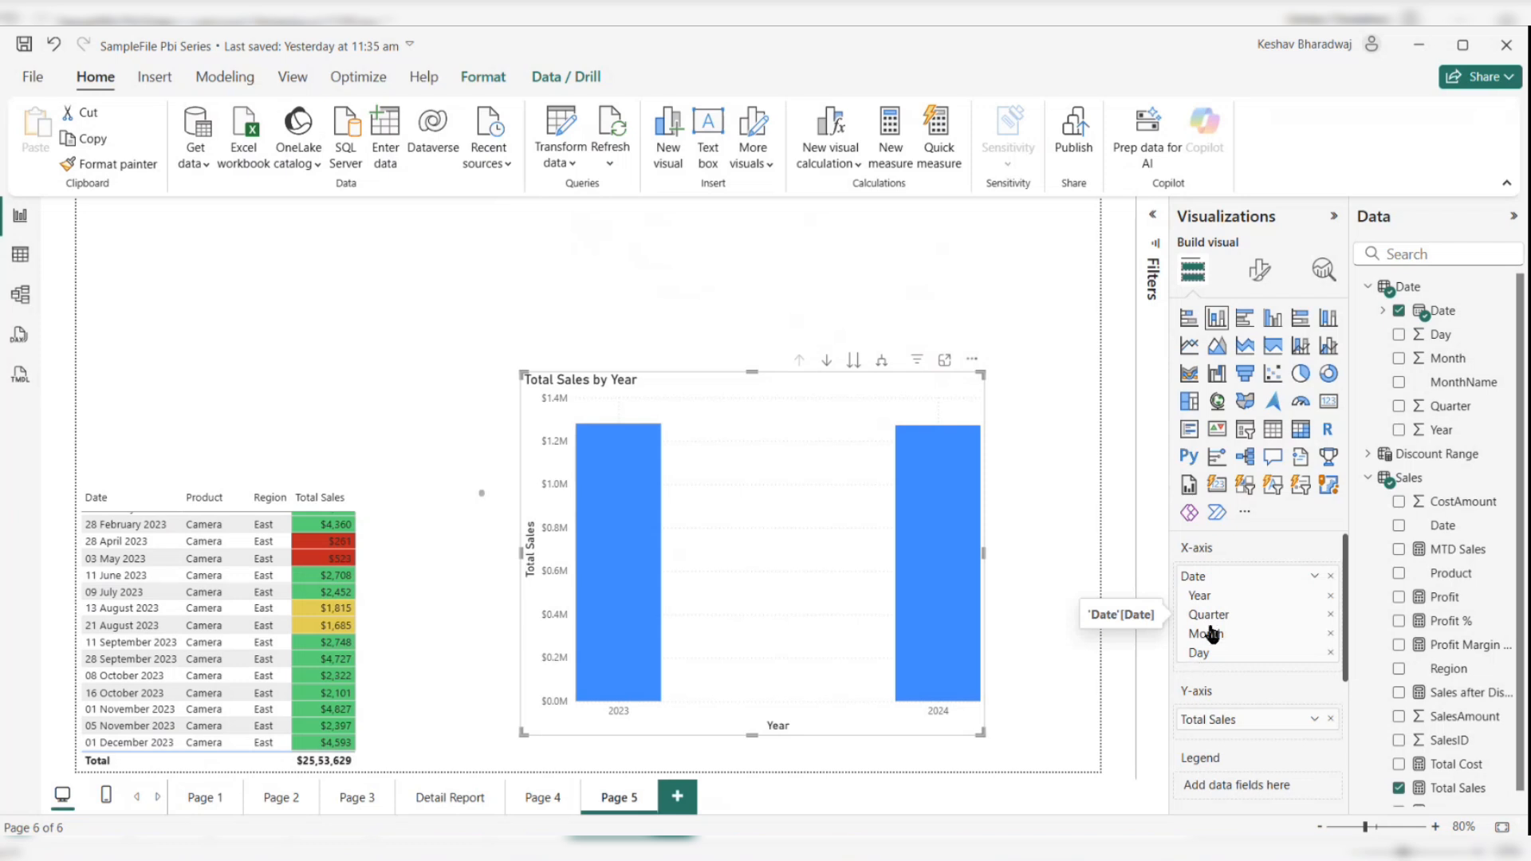
Step: Try plain Date on the chart's X-axis and return it to Date Hierarchy
right_click(1235, 579)
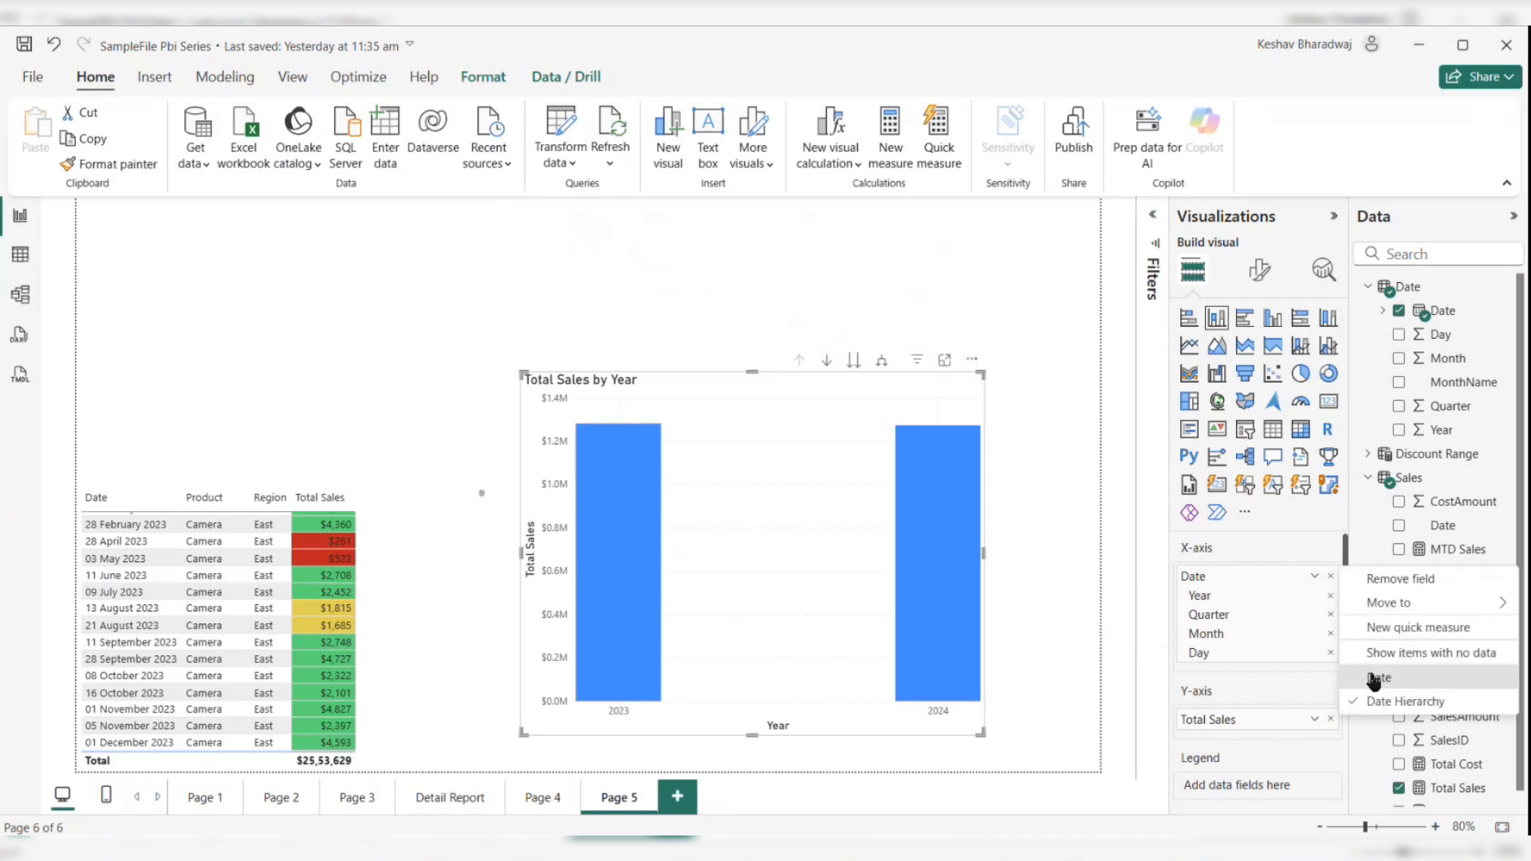
click(1373, 679)
right_click(1235, 579)
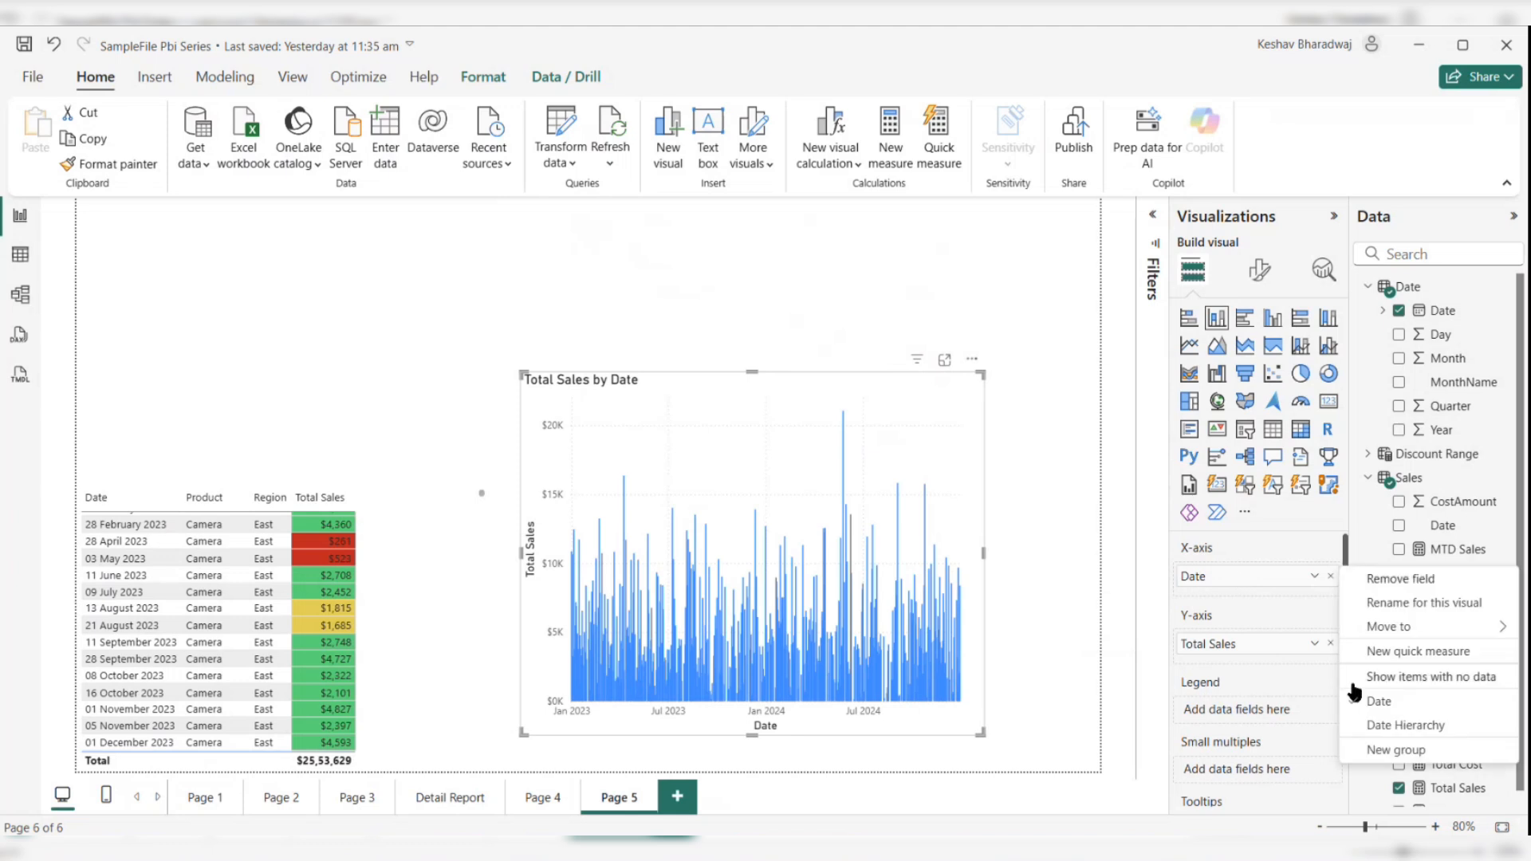
click(1378, 725)
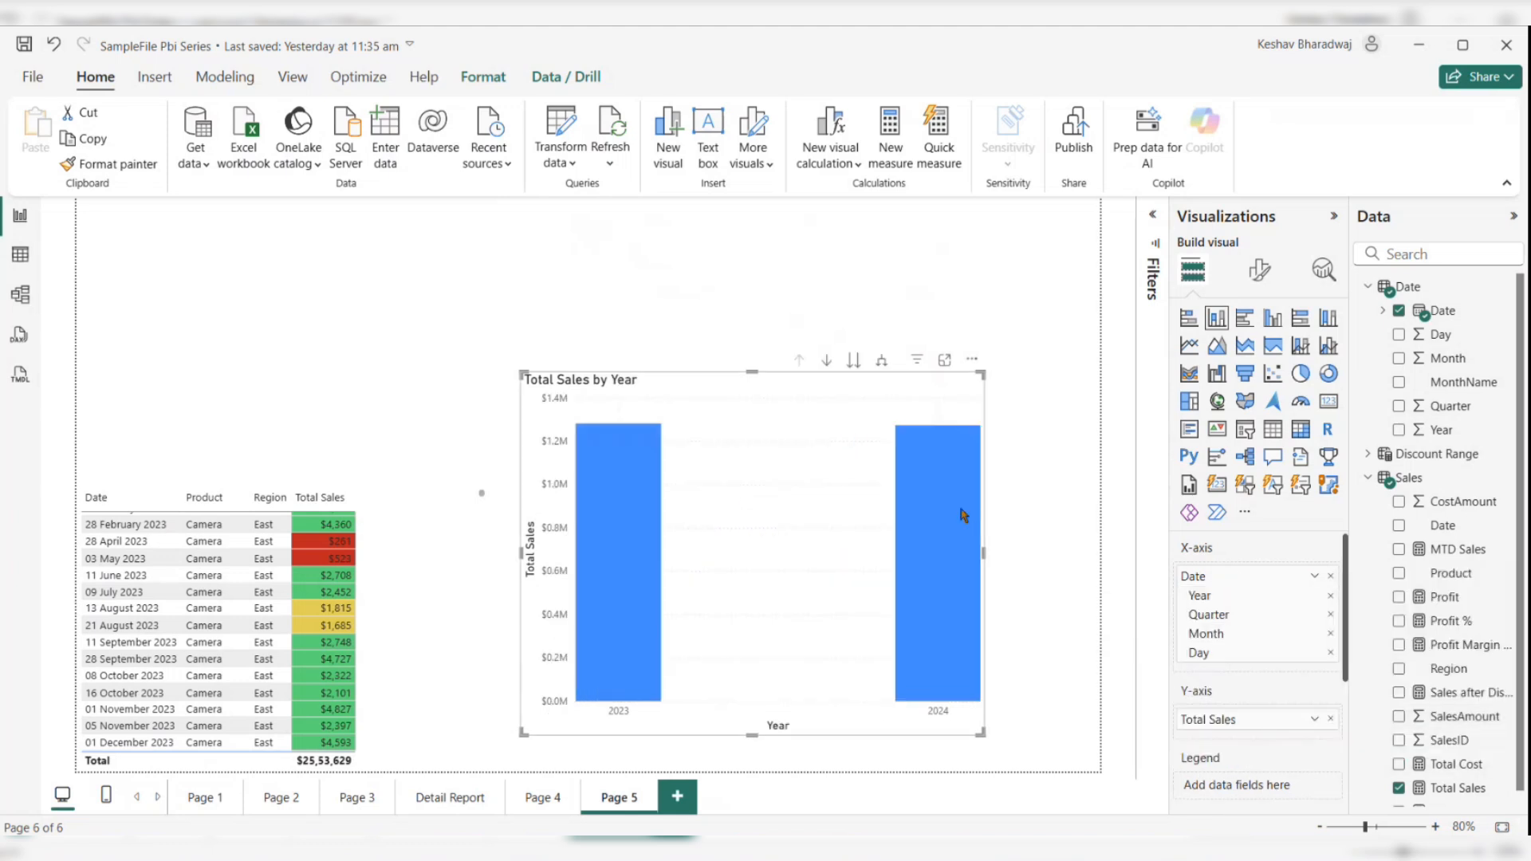
Step: Move the chart to the page's bottom edge and step its date axis down through Quarter and Month to Day
mouse_move(960, 509)
mouse_move(916, 476)
drag(673, 690, 700, 732)
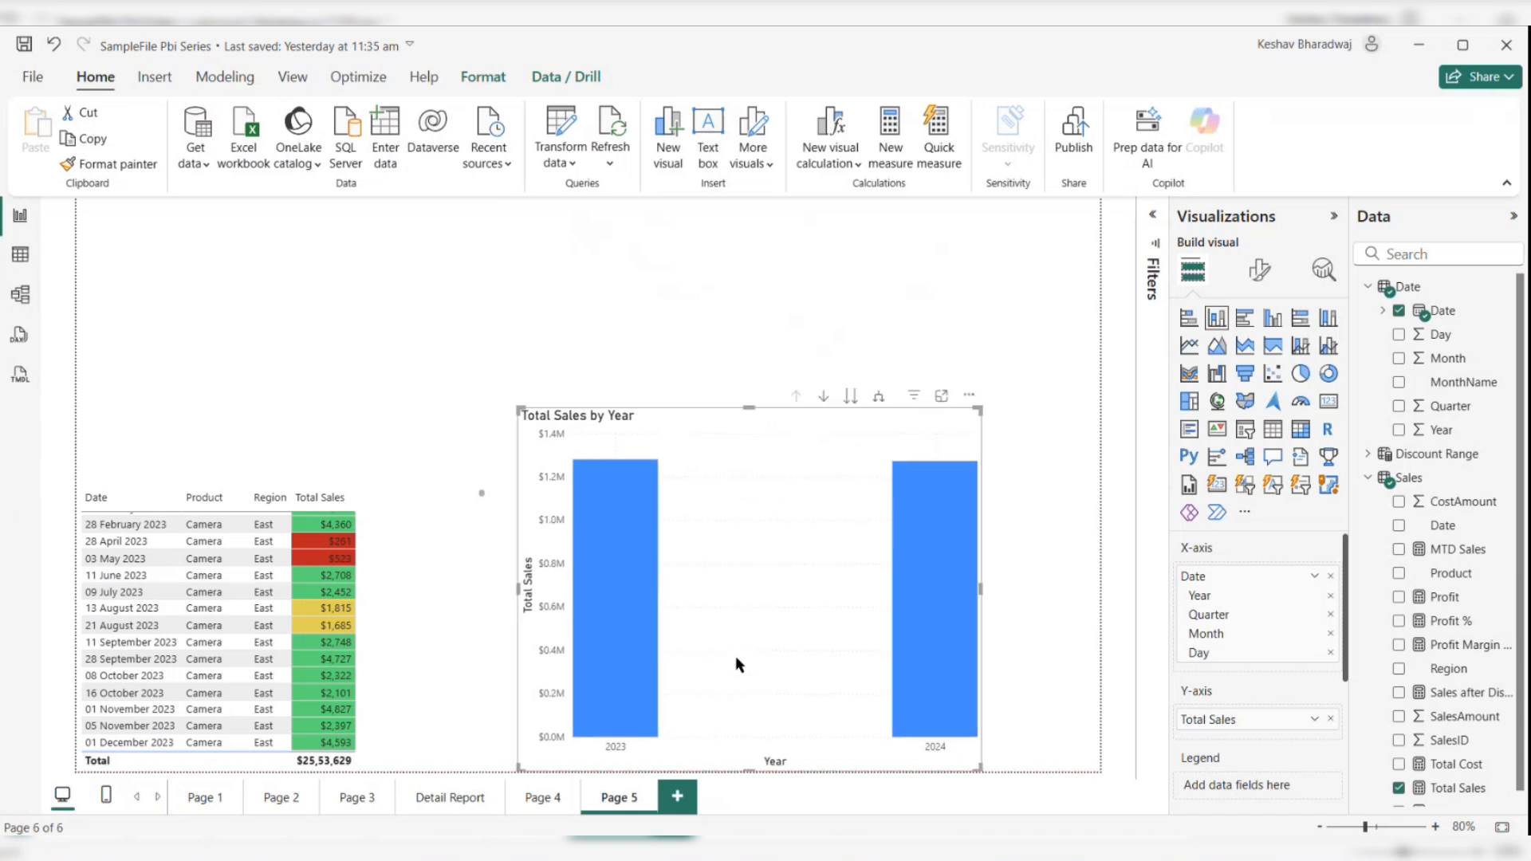
click(851, 396)
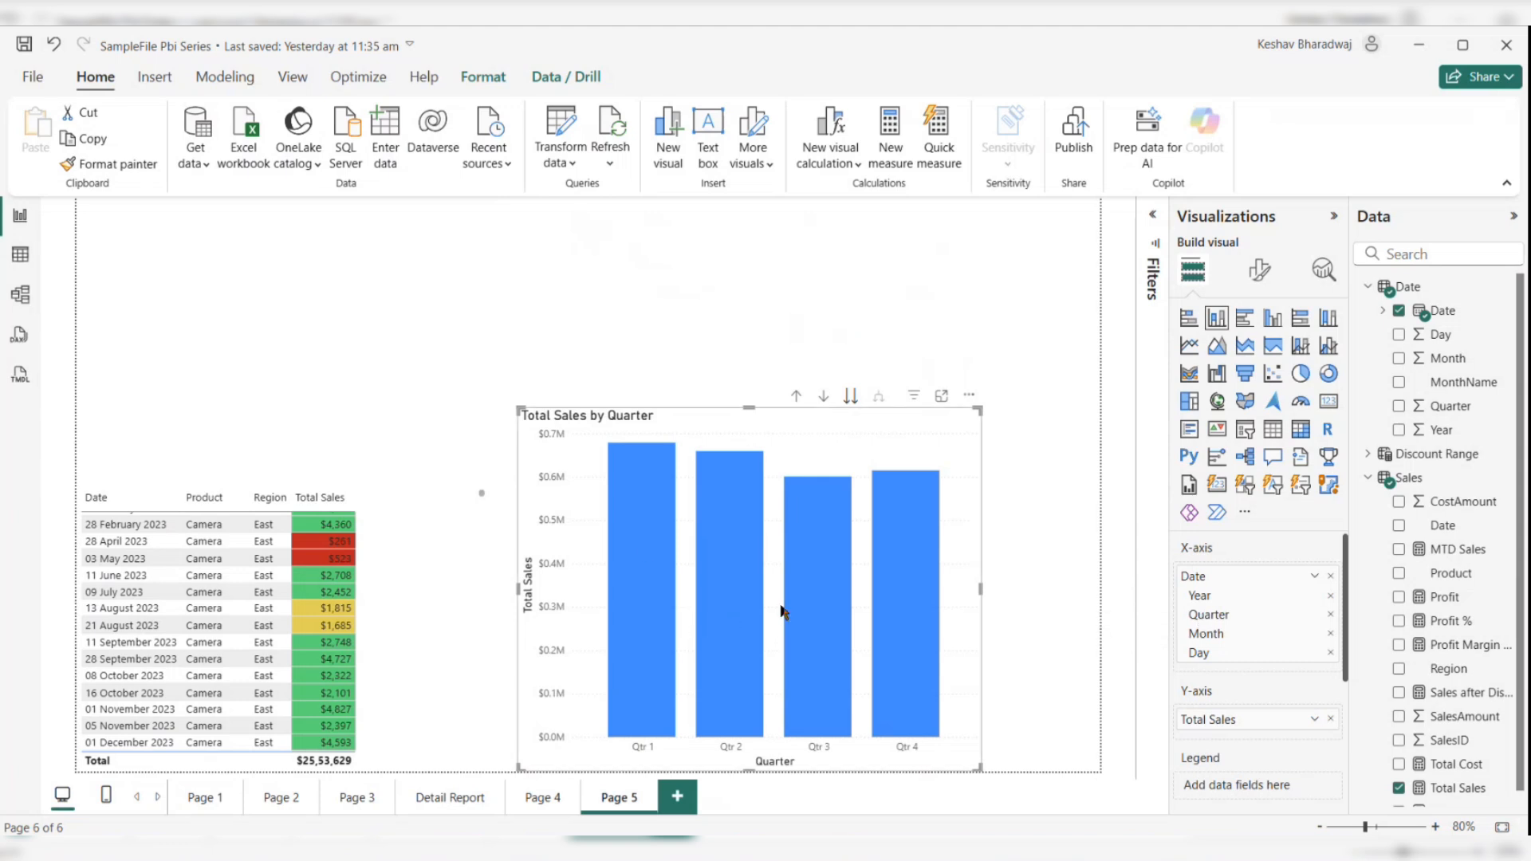
click(850, 397)
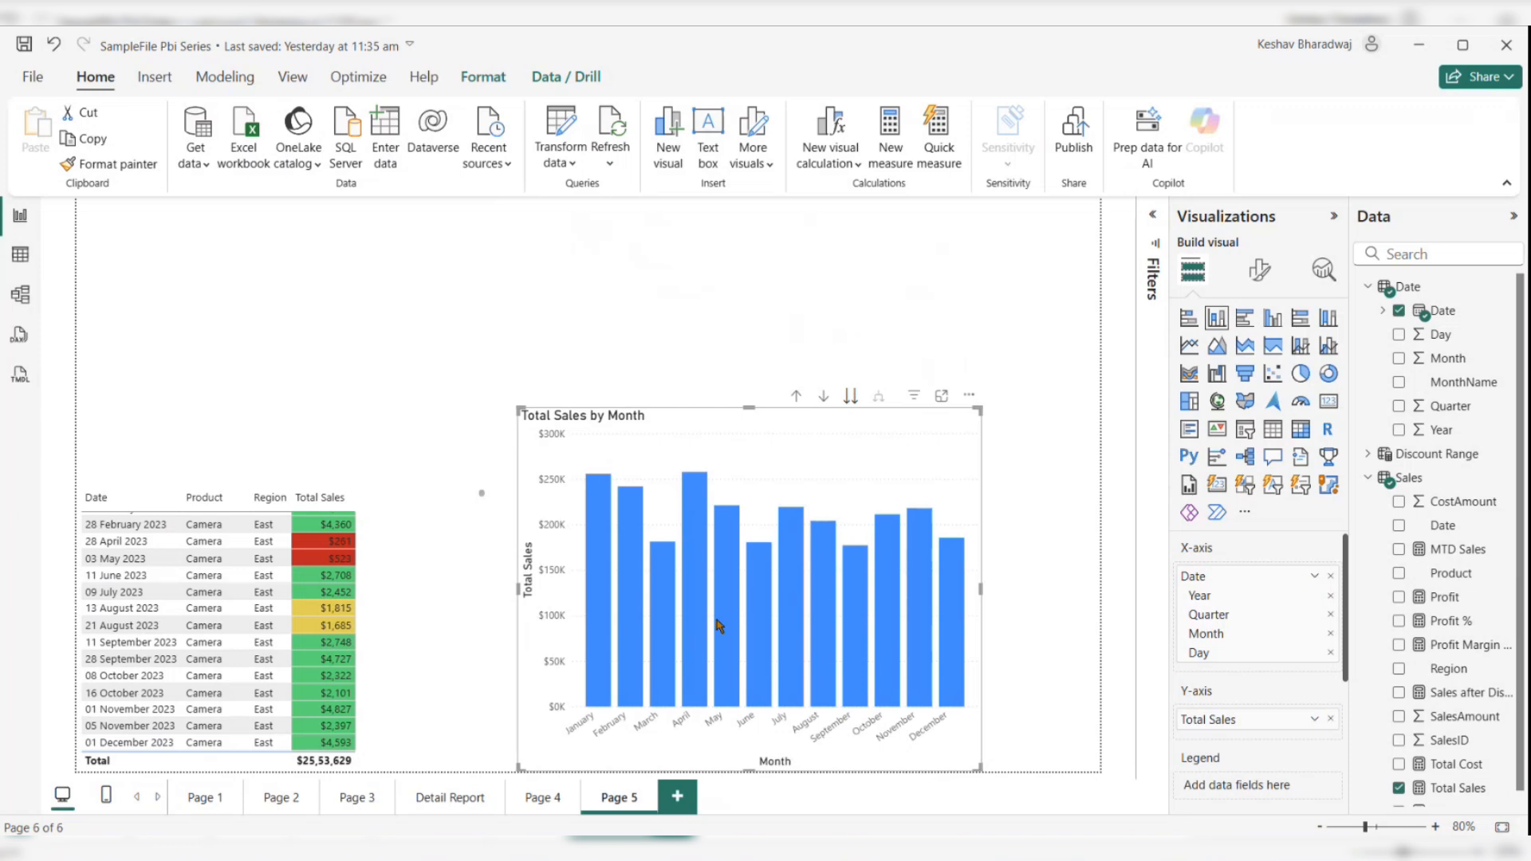
click(850, 398)
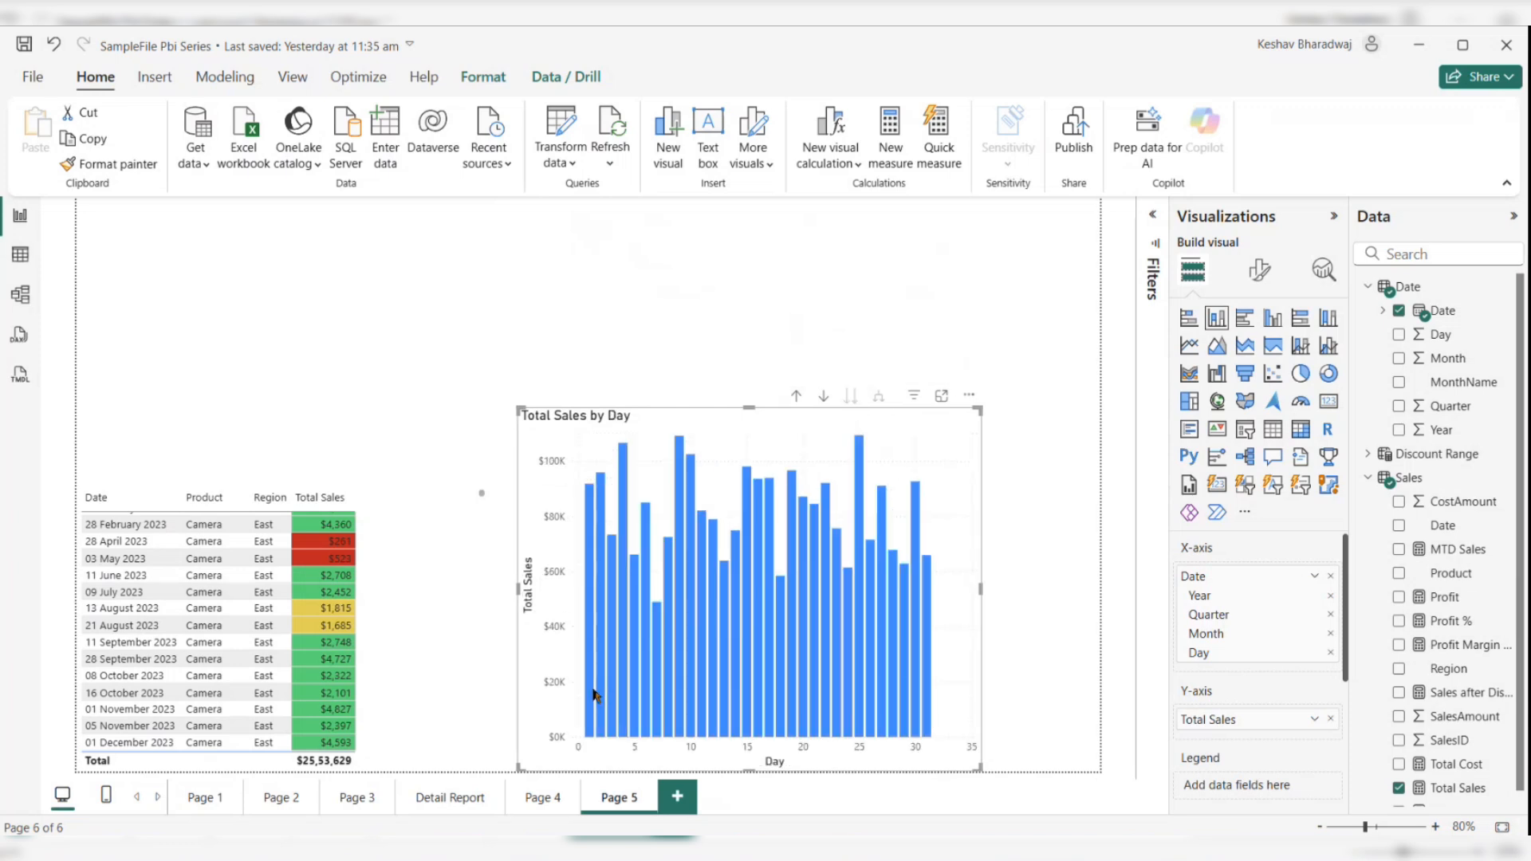
Step: Shrink the column chart and move it to the top edge of the report page
mouse_move(814, 715)
drag(915, 495, 883, 382)
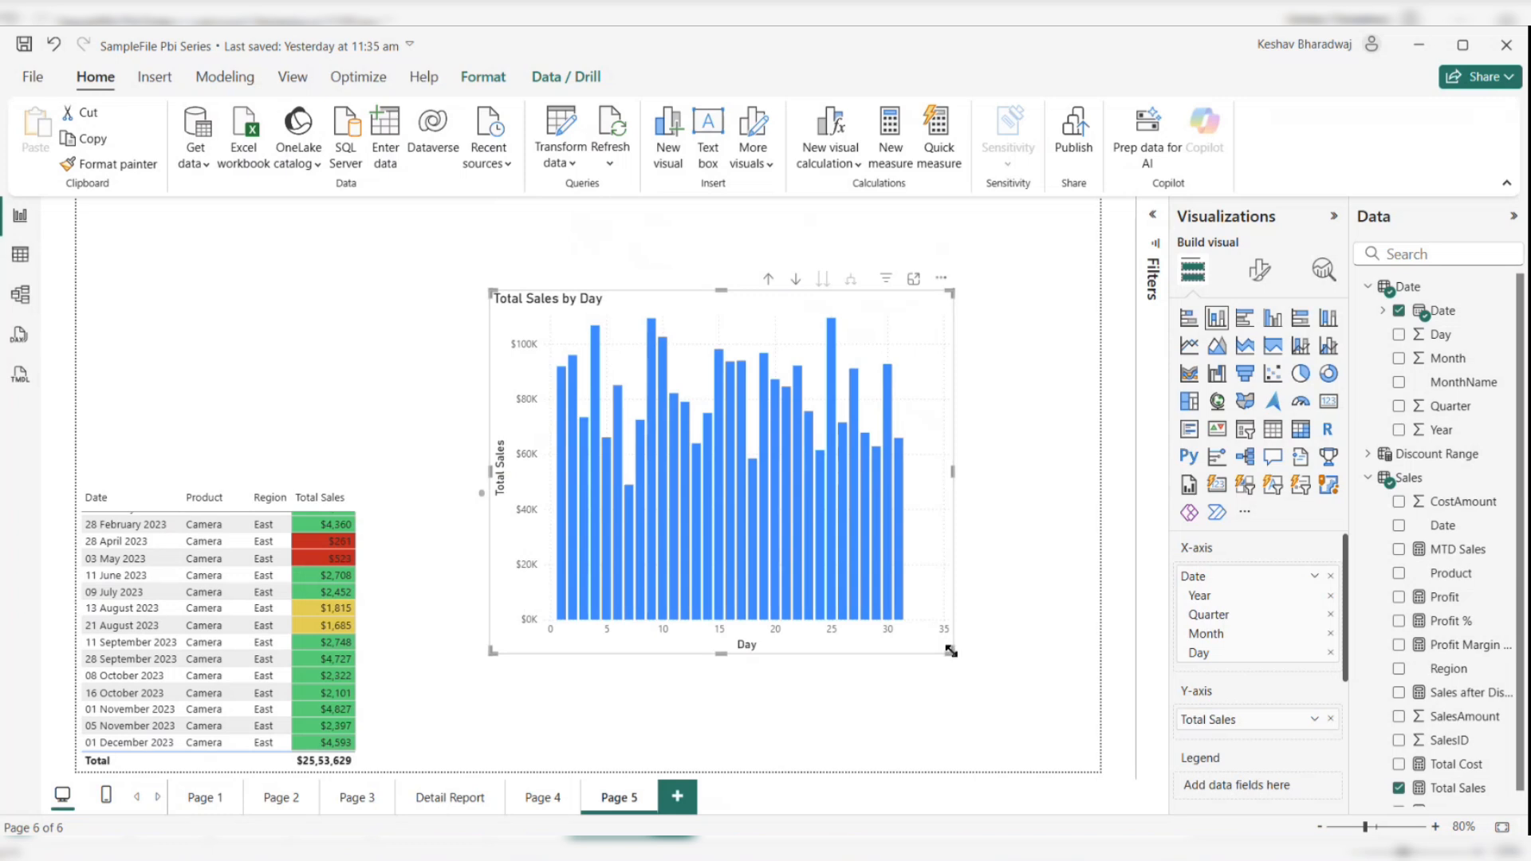
drag(949, 648, 915, 536)
drag(883, 381, 882, 287)
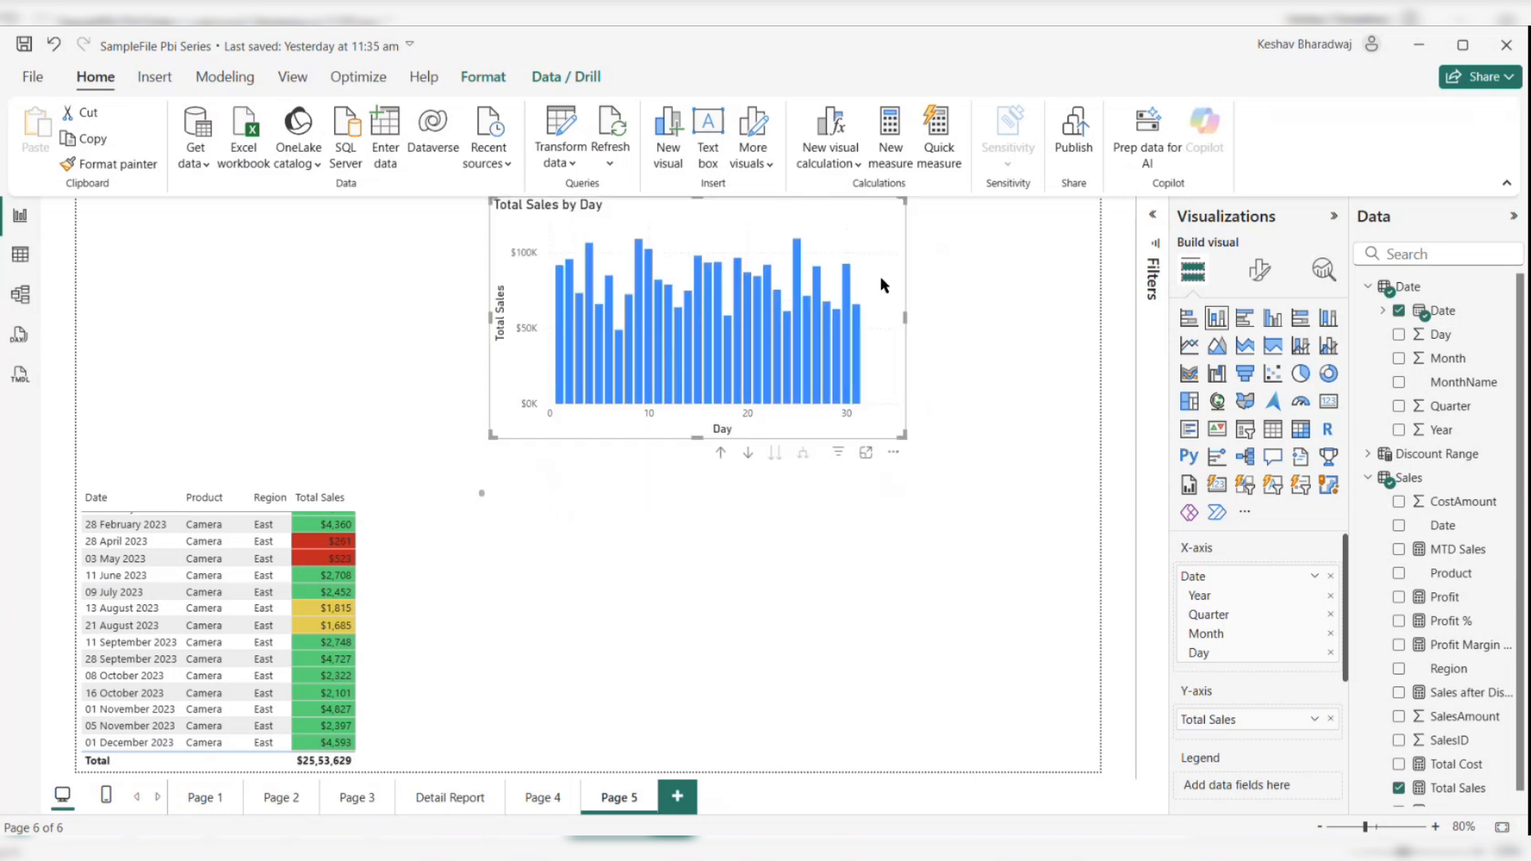
Step: Duplicate the column chart, place the copy near the page's lower-right corner and remove Date from its X-axis
key(ctrl+c)
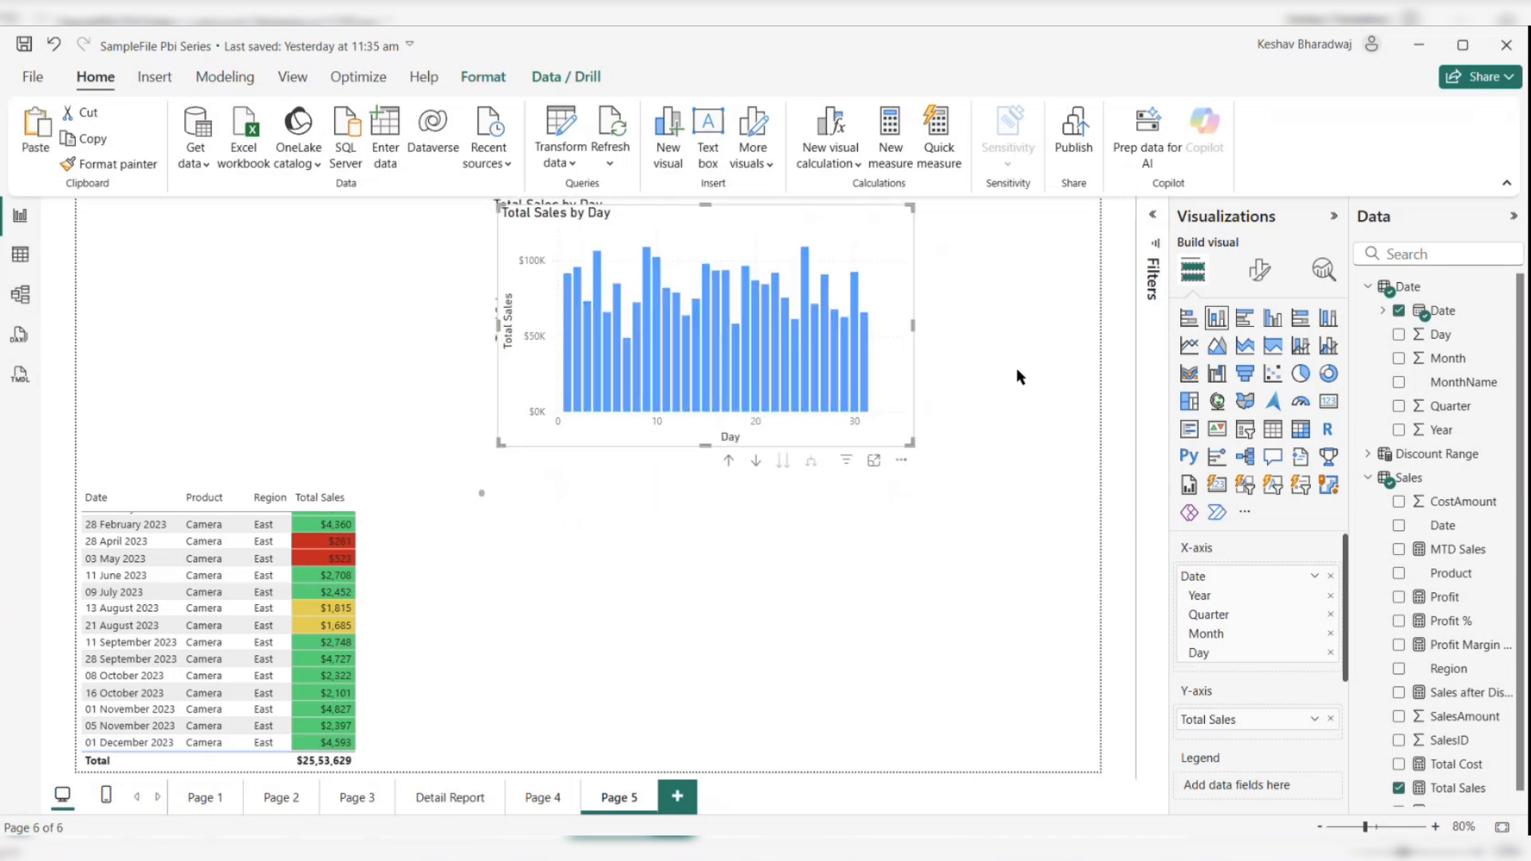
key(ctrl+v)
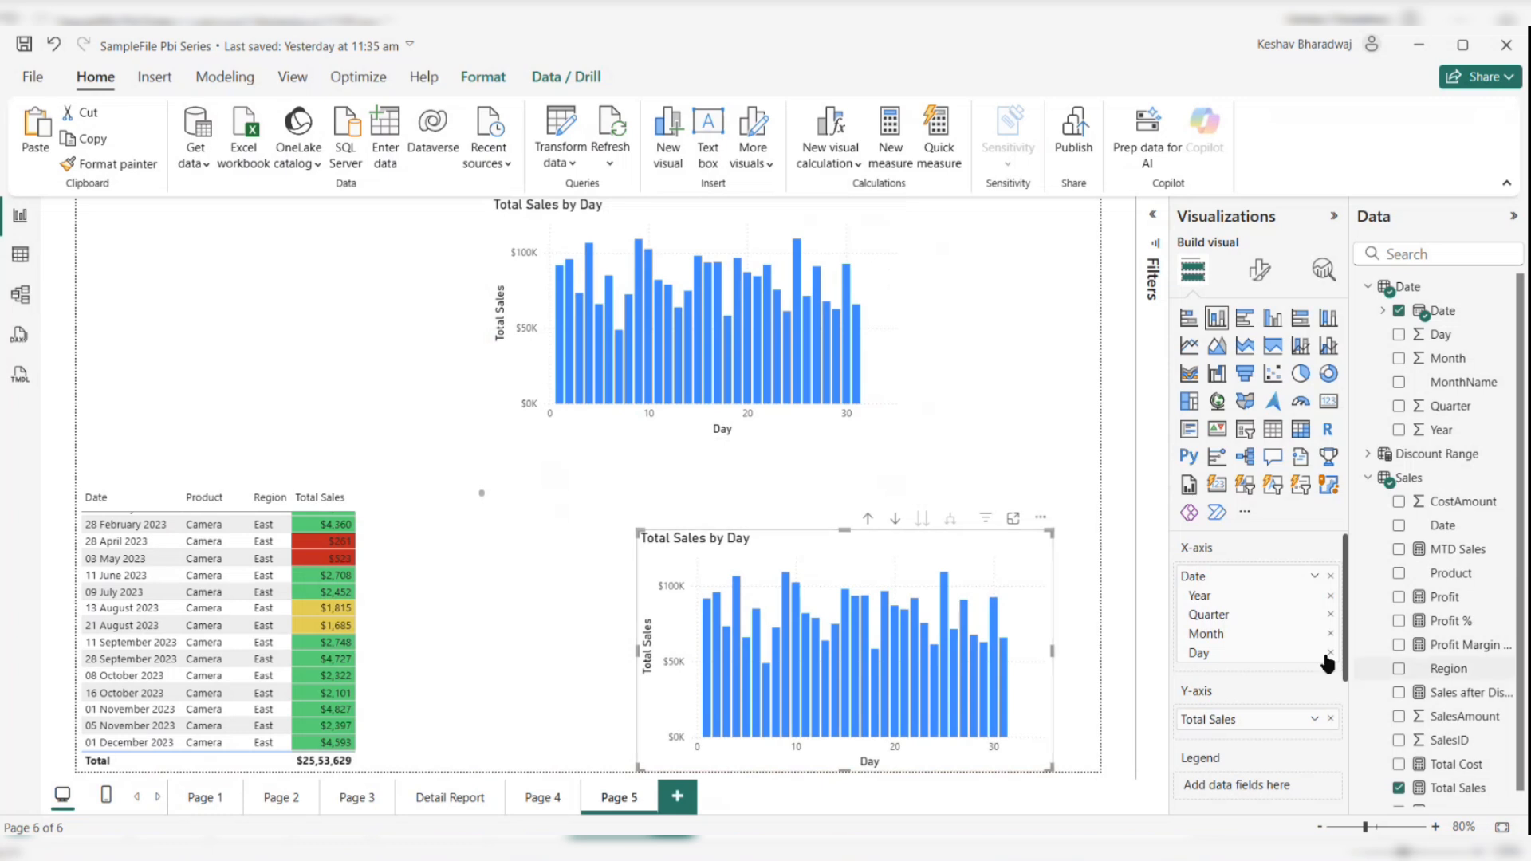
click(1329, 575)
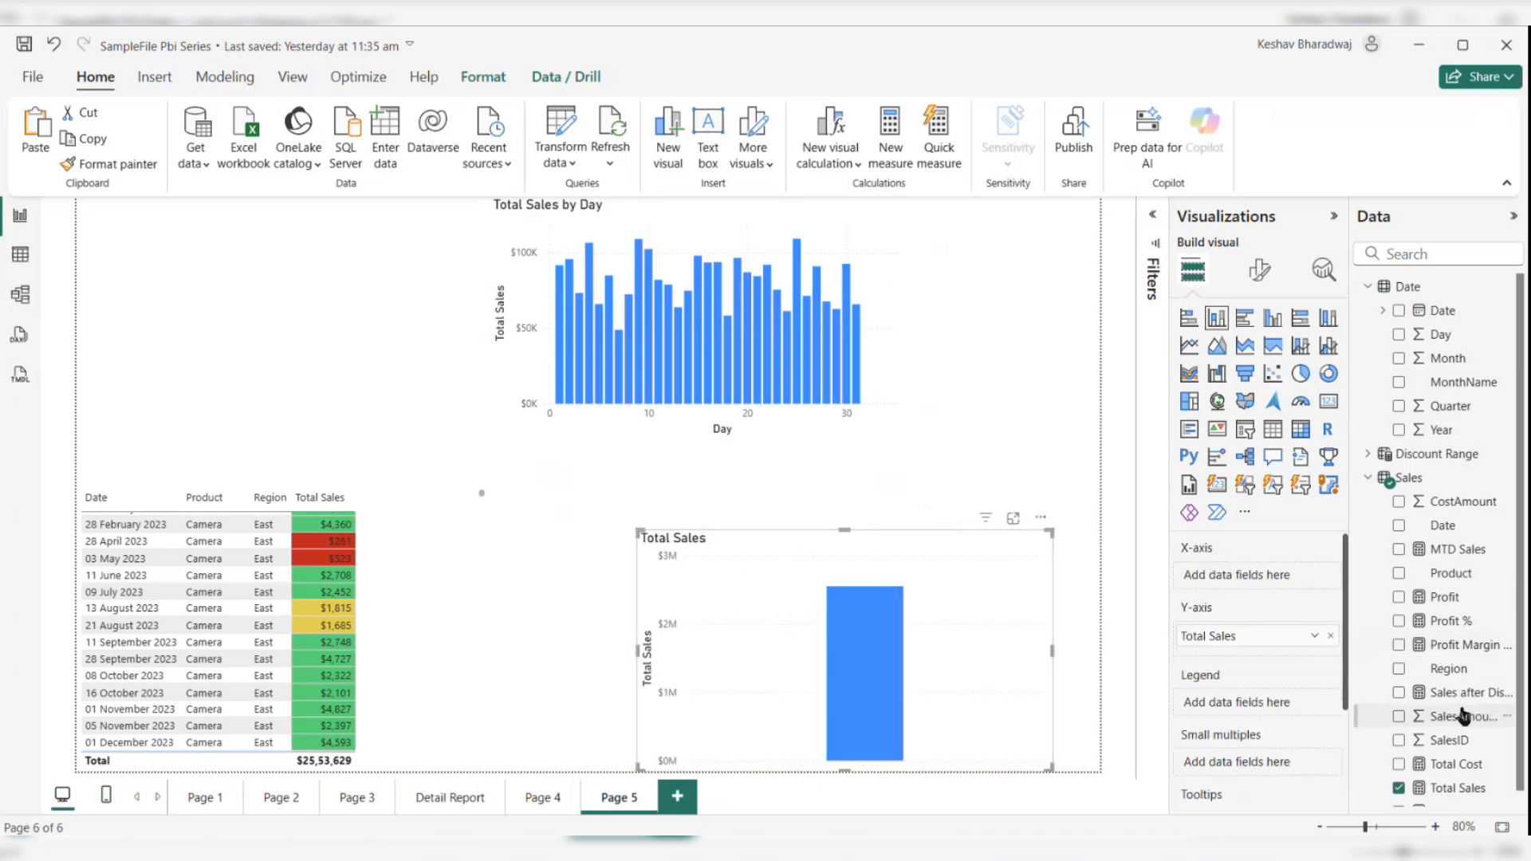
Step: Set Region as the X-axis field of the copied Total Sales column chart
drag(1375, 674, 1270, 576)
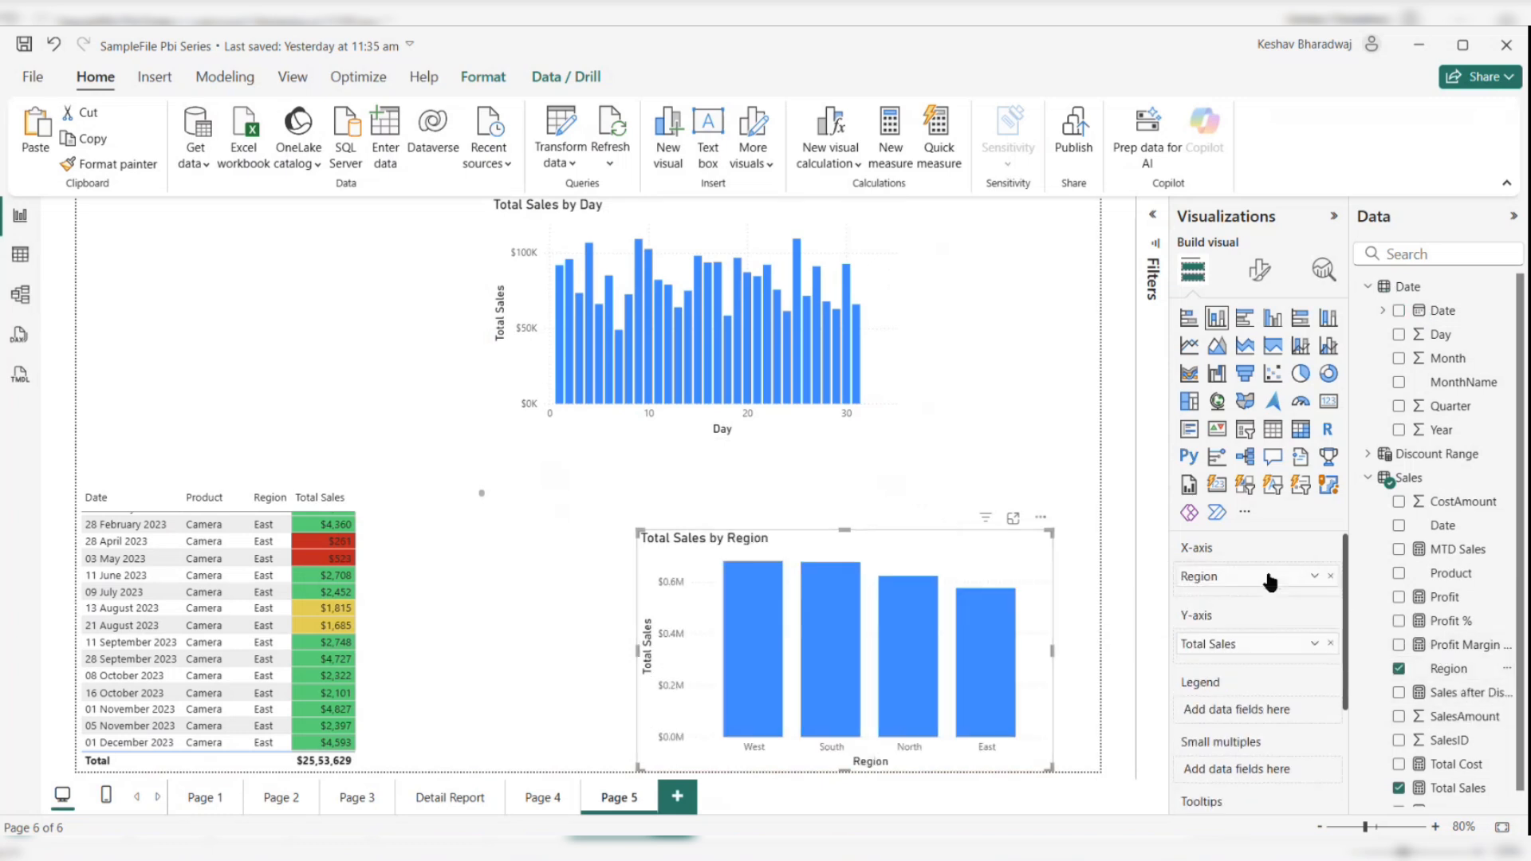
click(1314, 576)
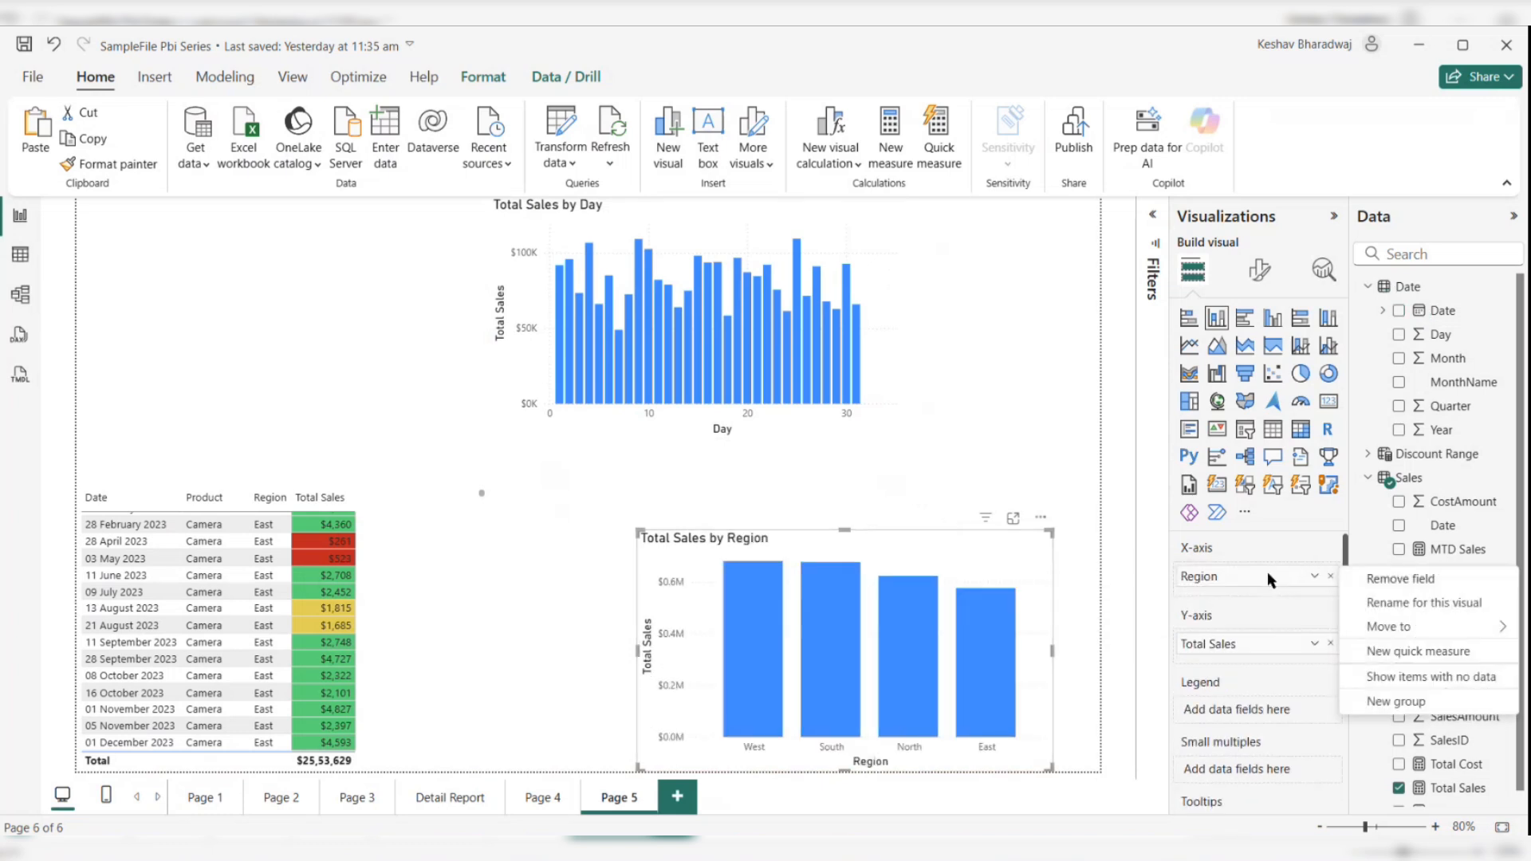
click(1276, 521)
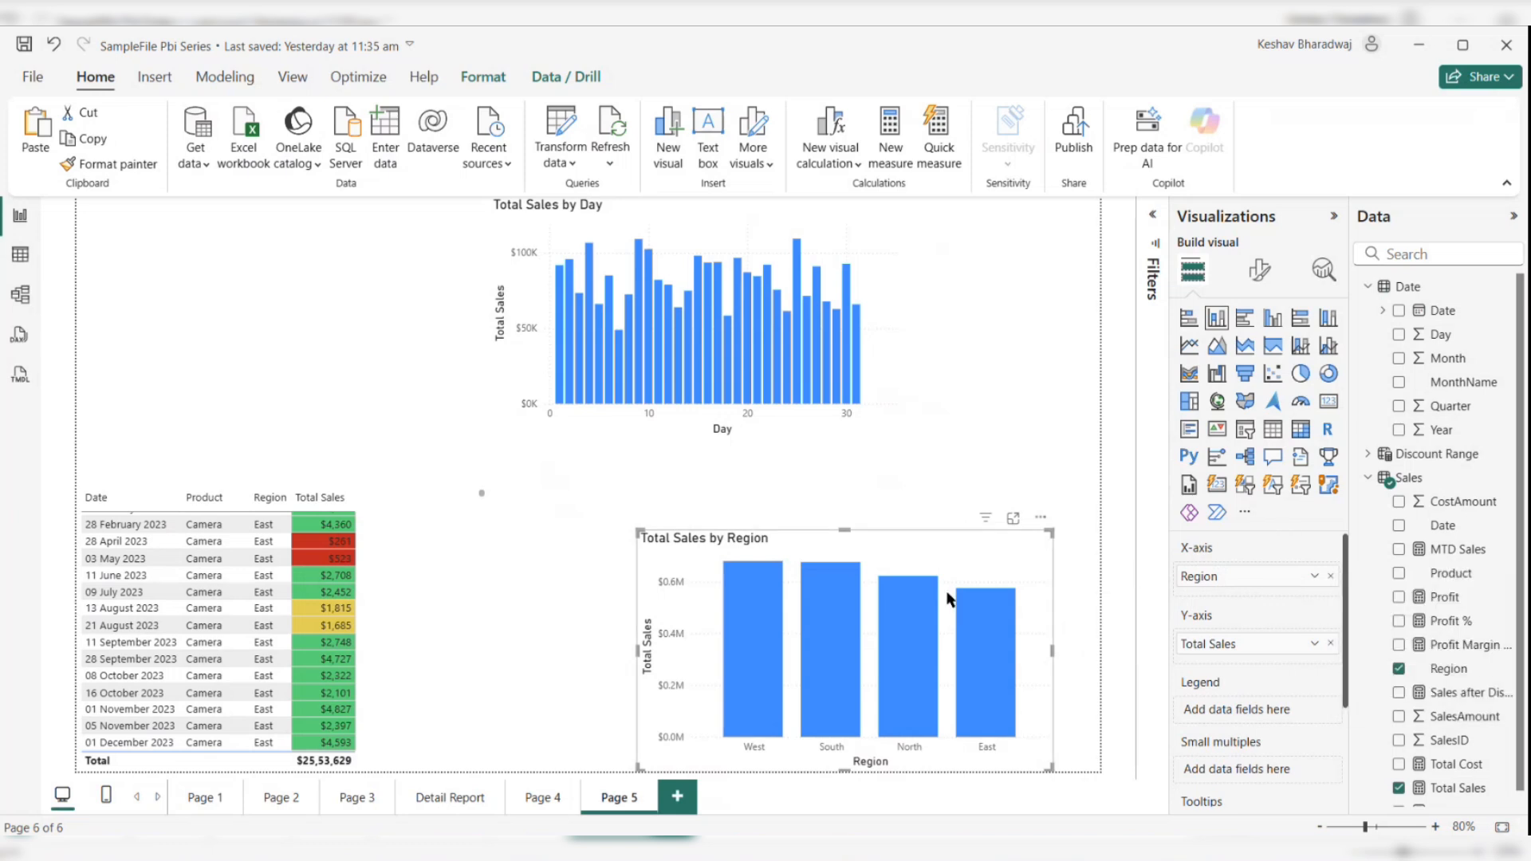
Step: Create a hierarchy from the Region field and use it in place of Region on the copied chart's X-axis
right_click(1356, 669)
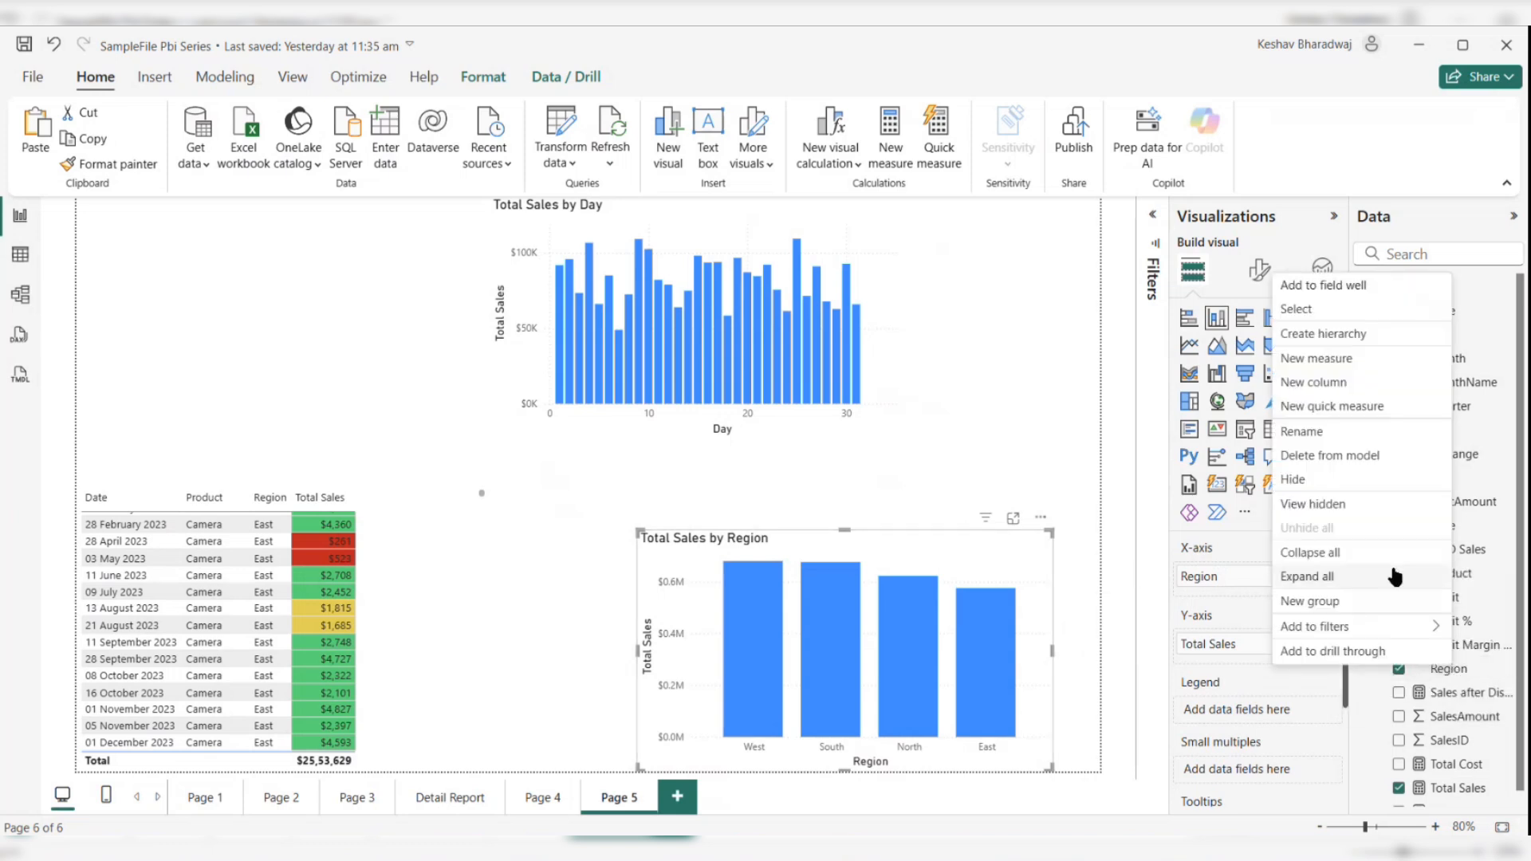
click(1363, 333)
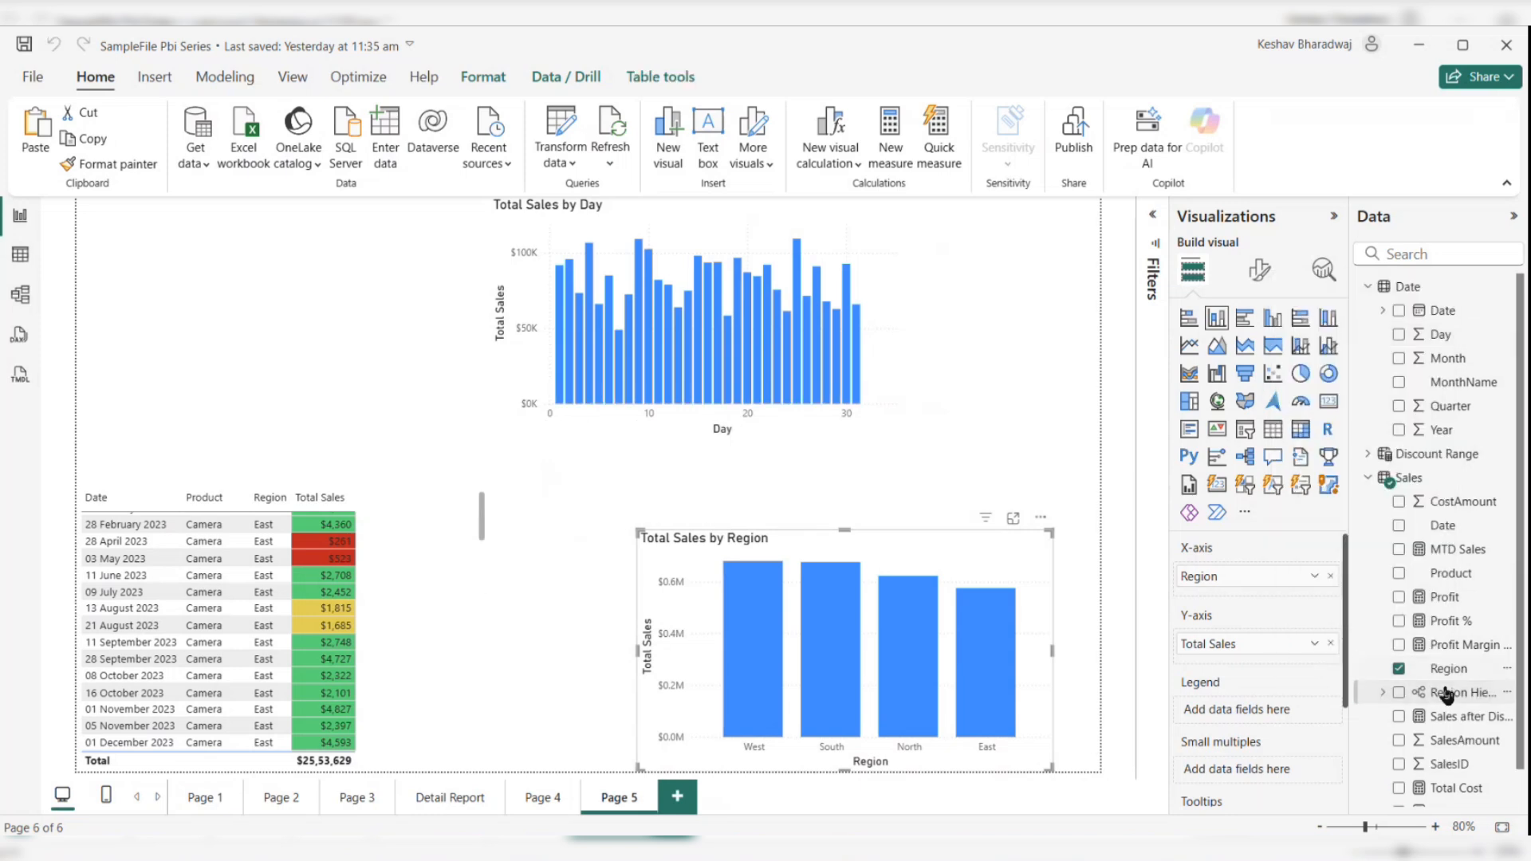
drag(1445, 694, 1275, 590)
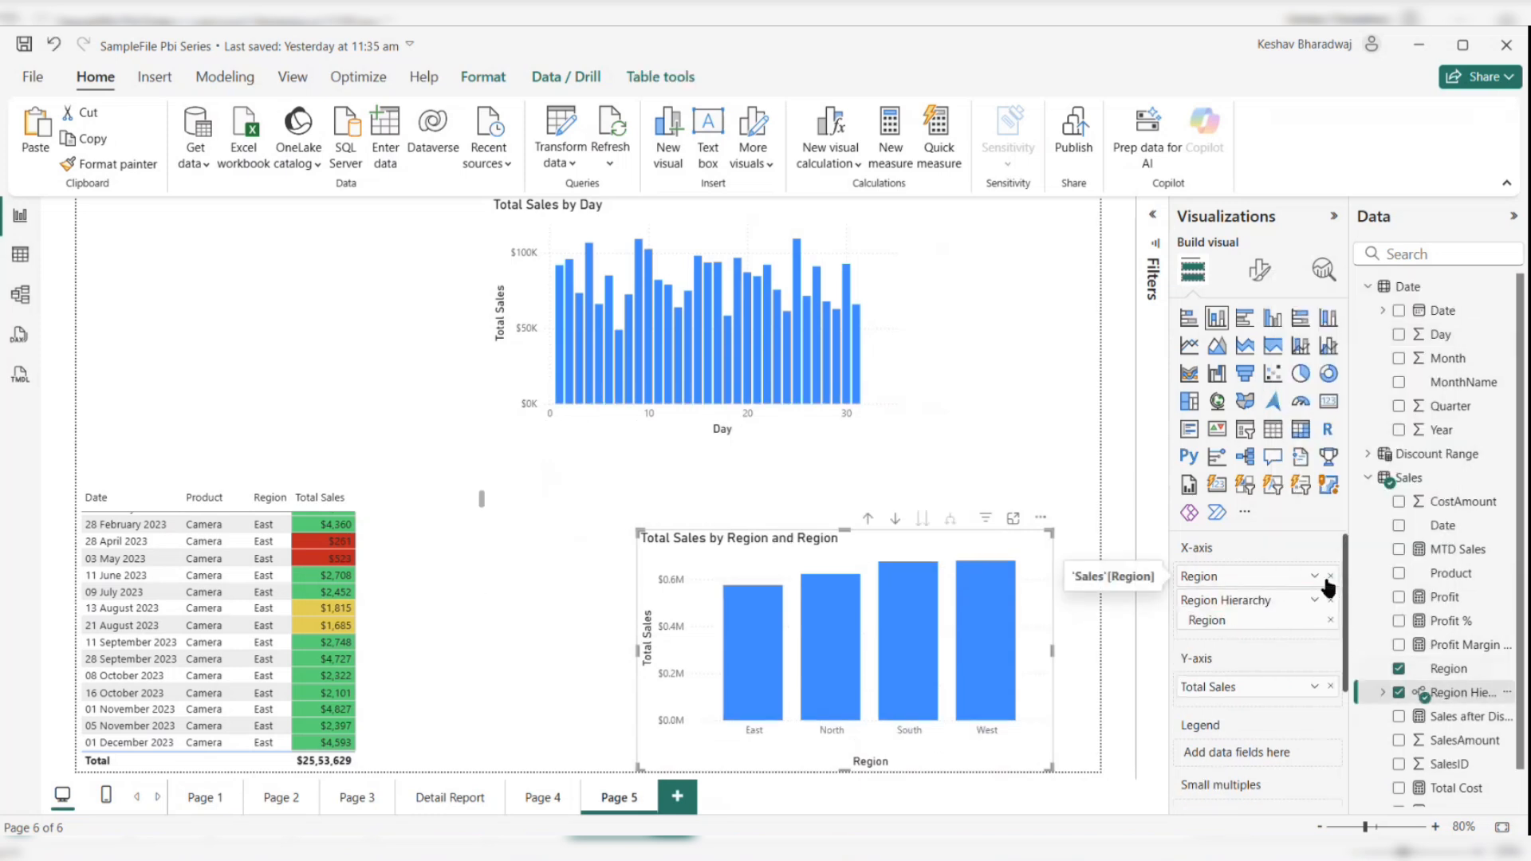
click(1329, 577)
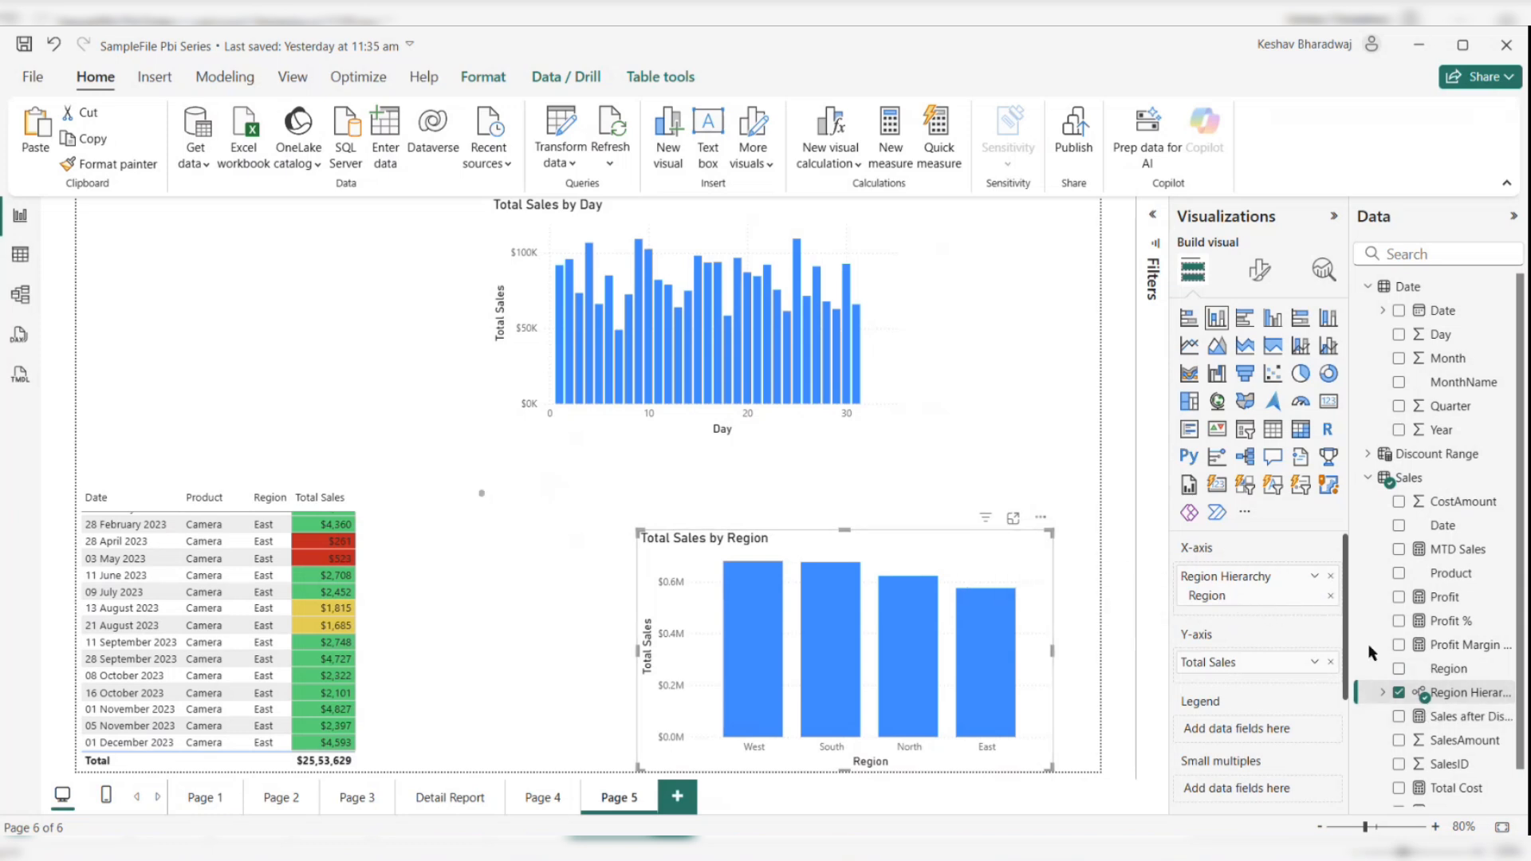
Step: Add Region above Region Hierarchy on the chart's X-axis, and remove and re-add the hierarchy beneath it
drag(1447, 668, 1256, 575)
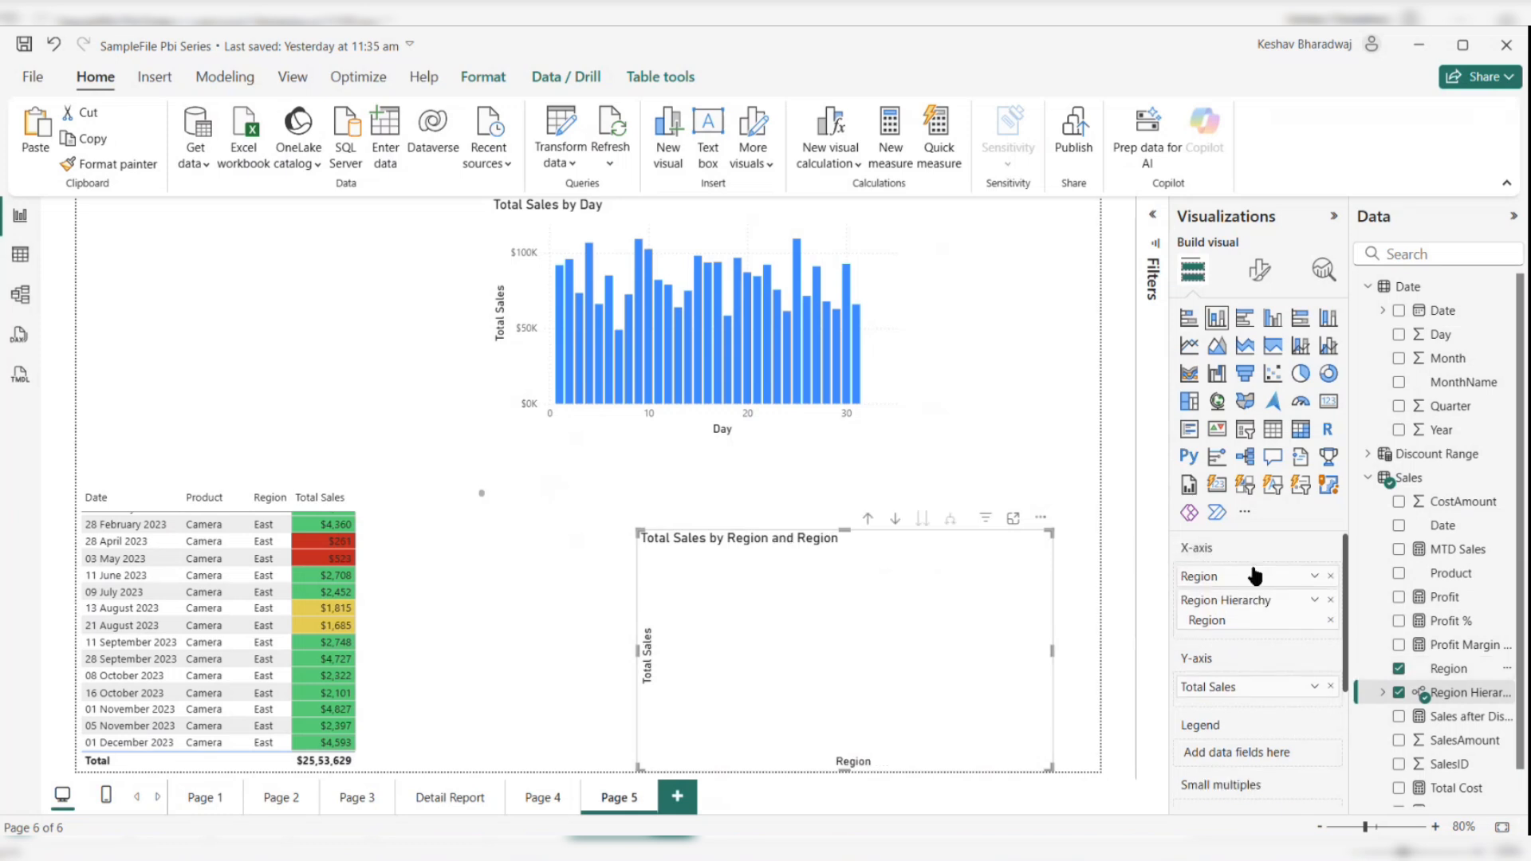
click(896, 519)
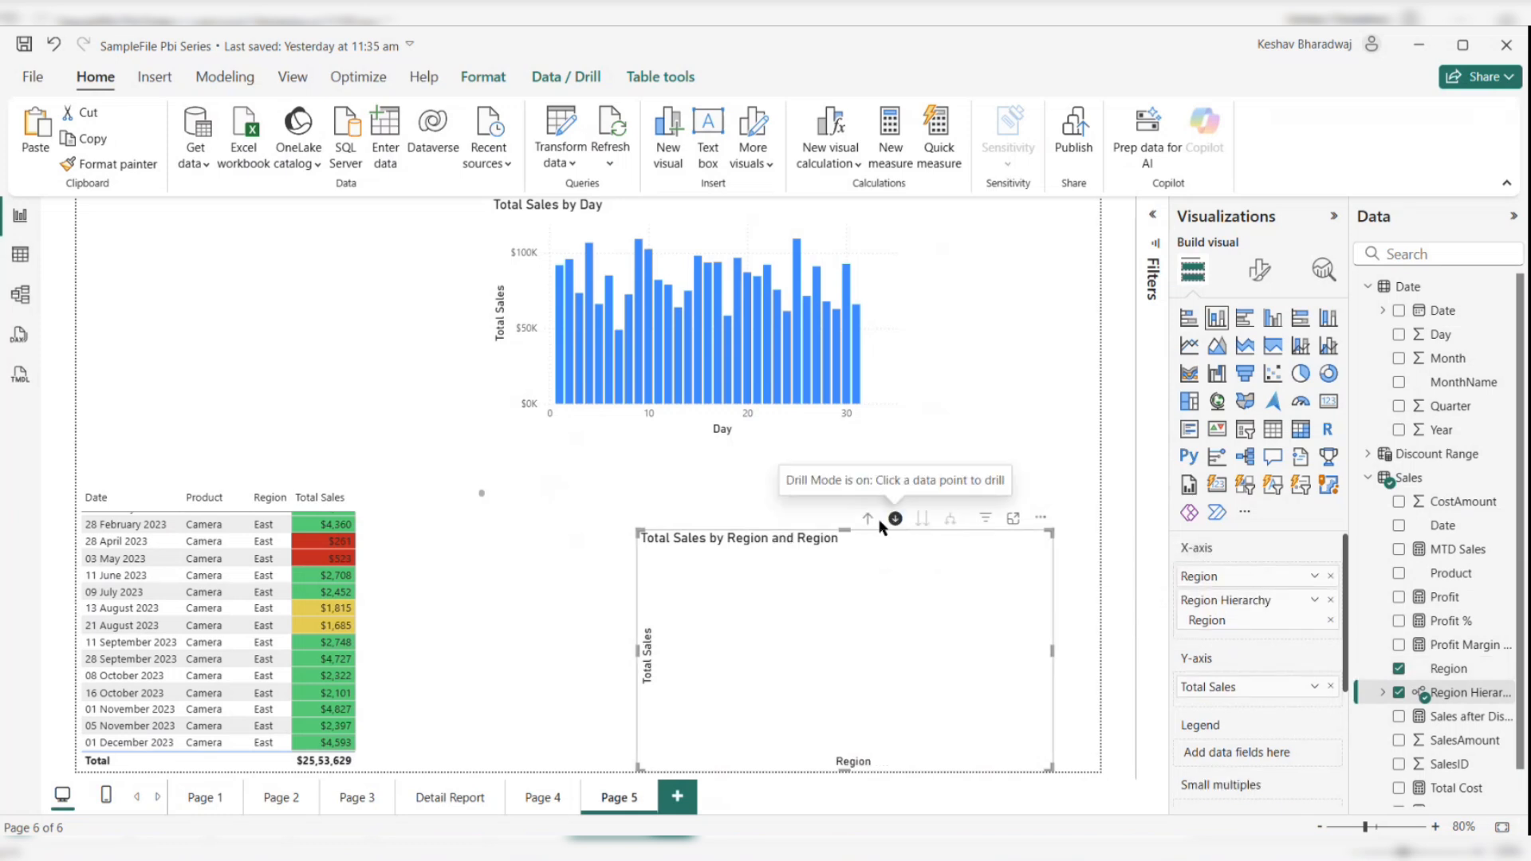
click(895, 519)
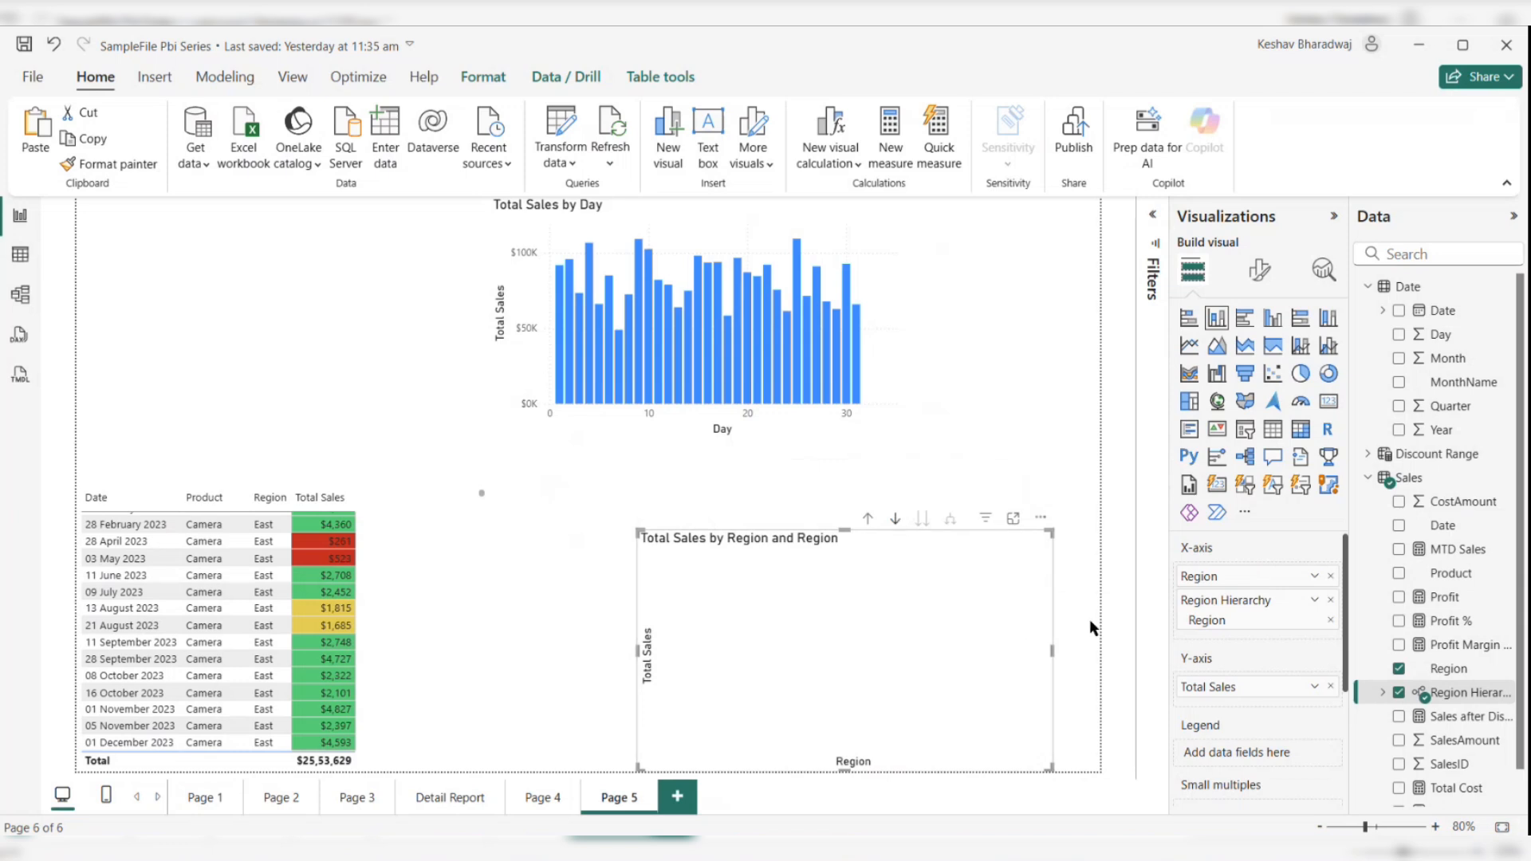
click(1330, 601)
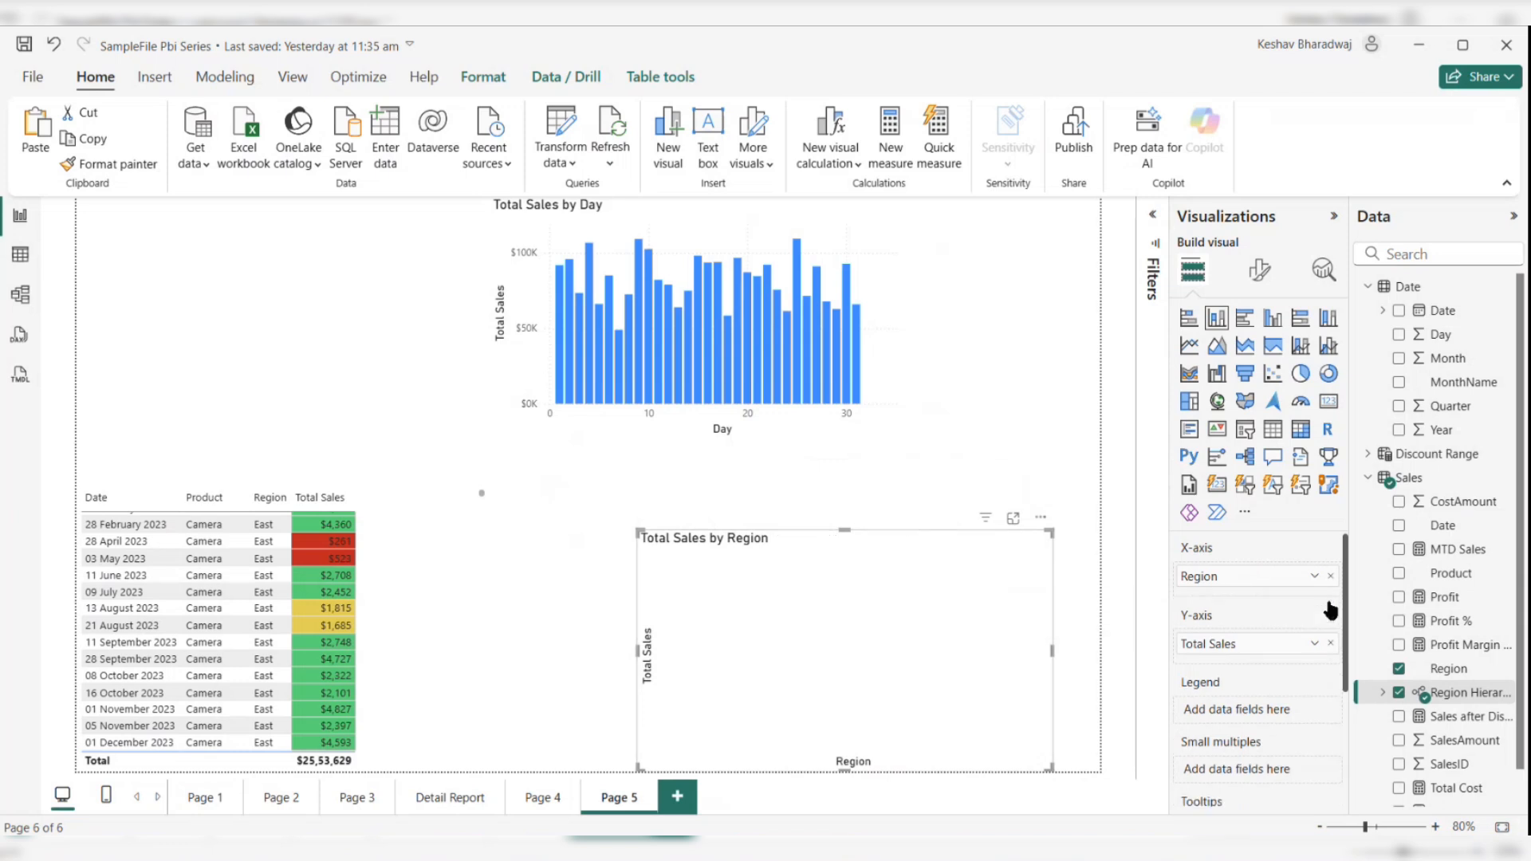
drag(1433, 692, 1273, 591)
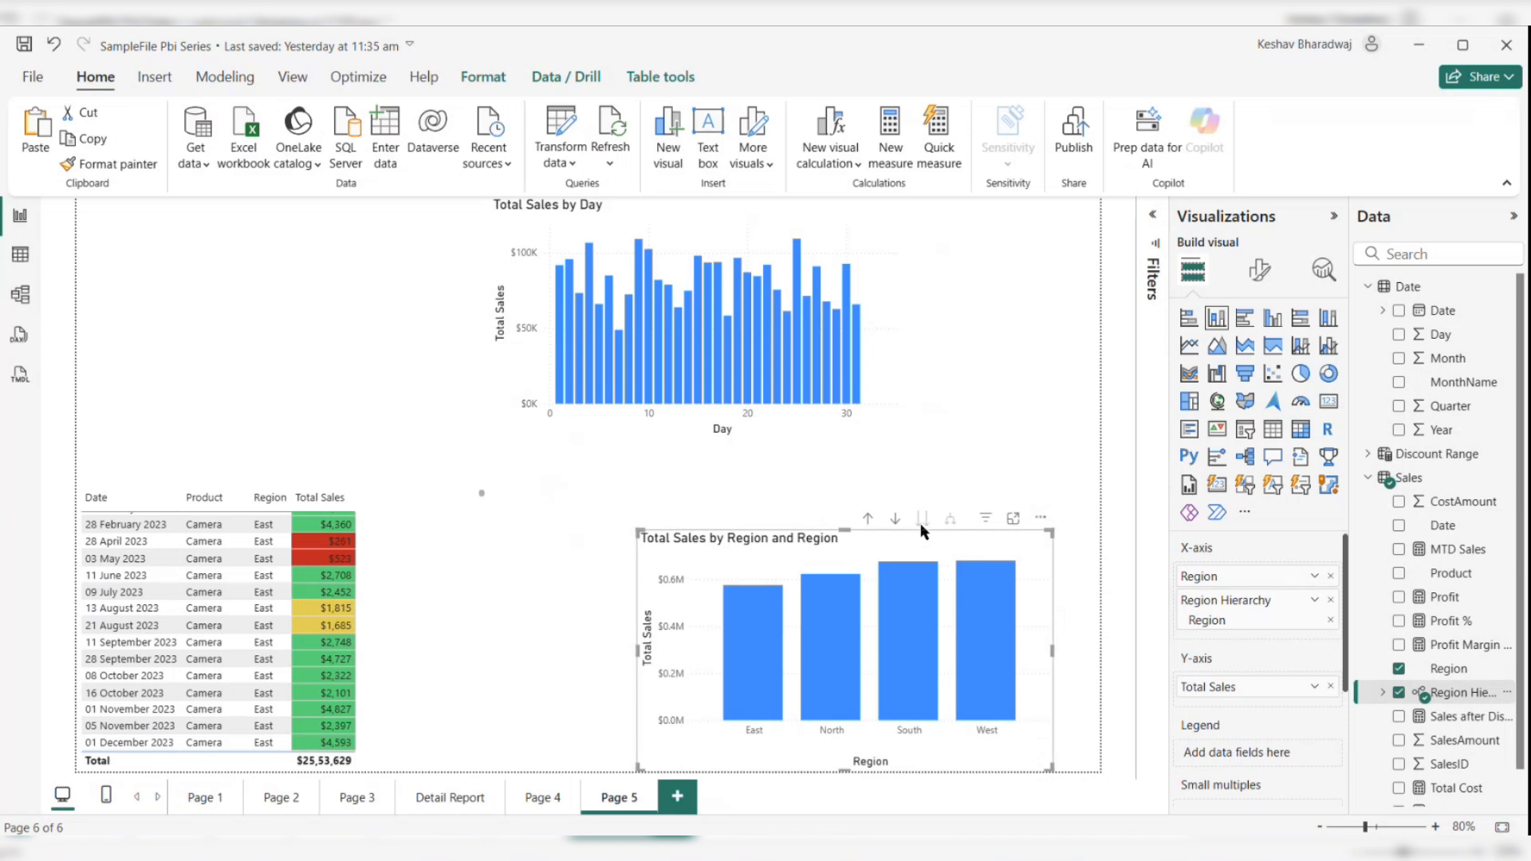
Step: Drill the chart up to its top Region level and switch drill mode off
click(896, 519)
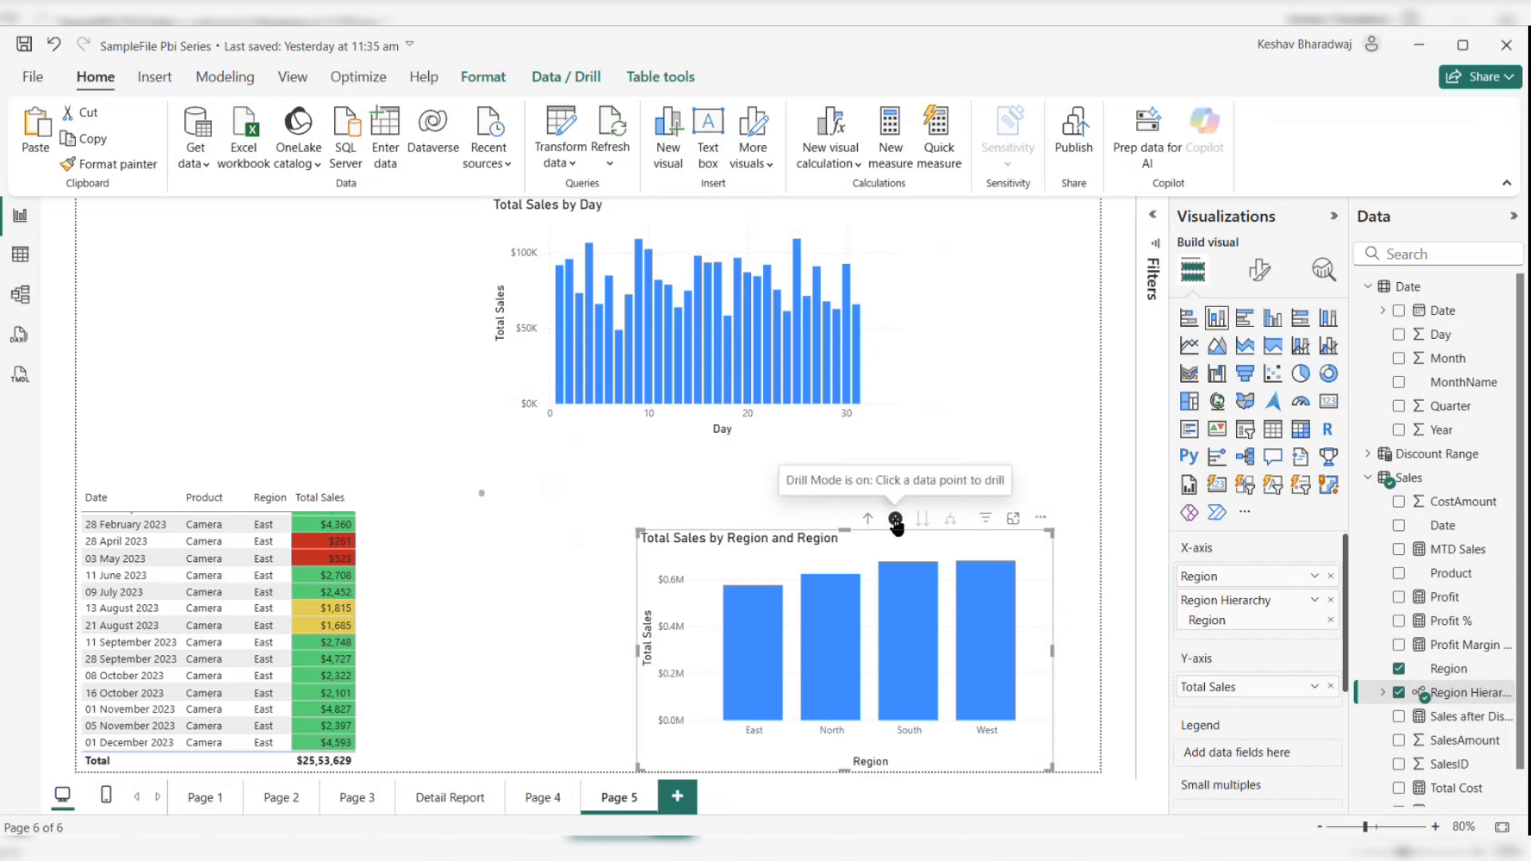
click(869, 518)
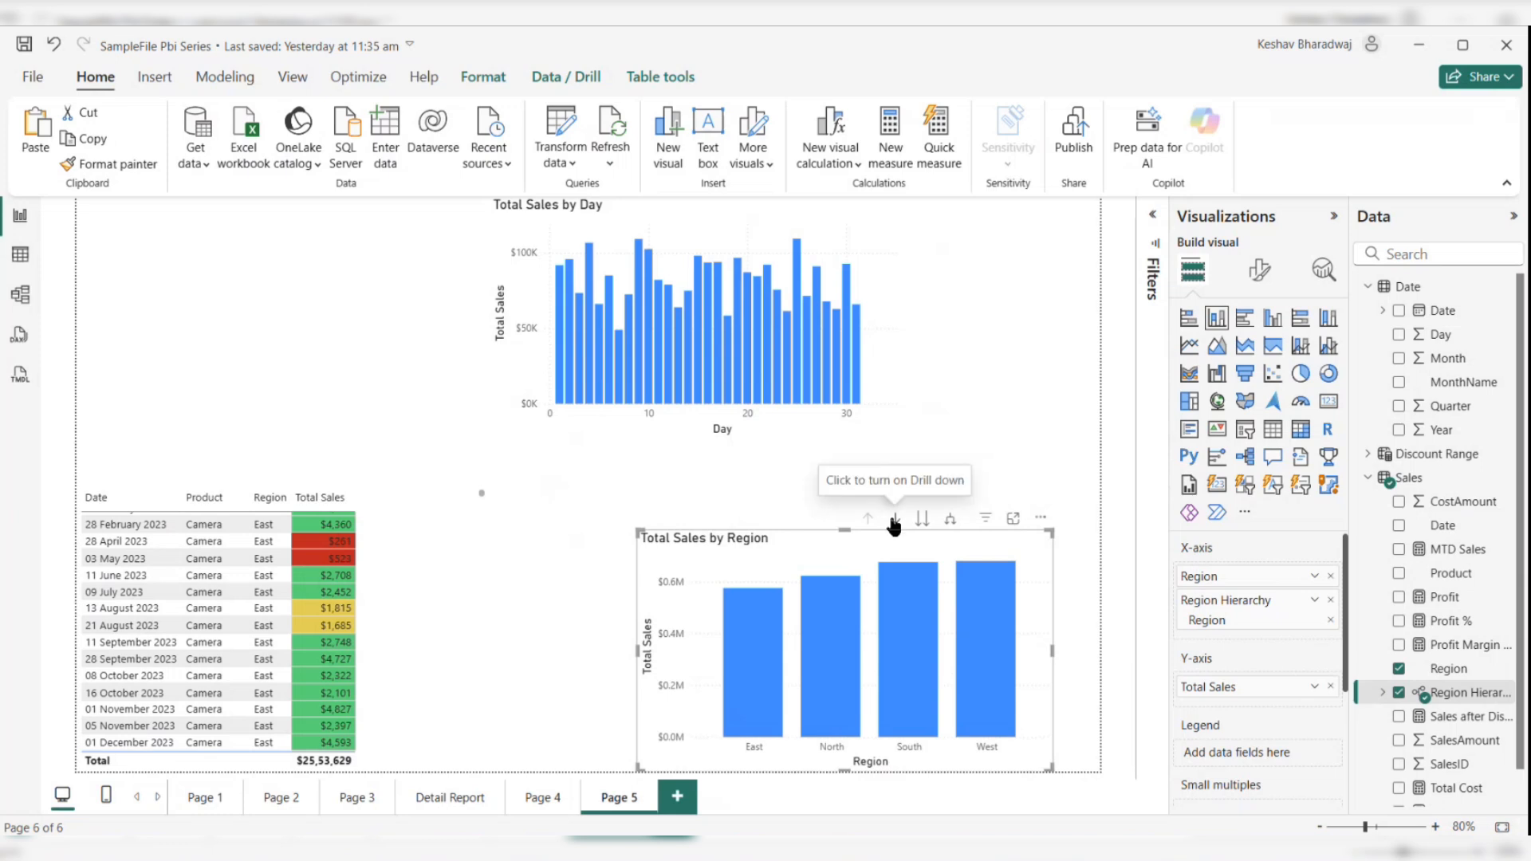
click(895, 518)
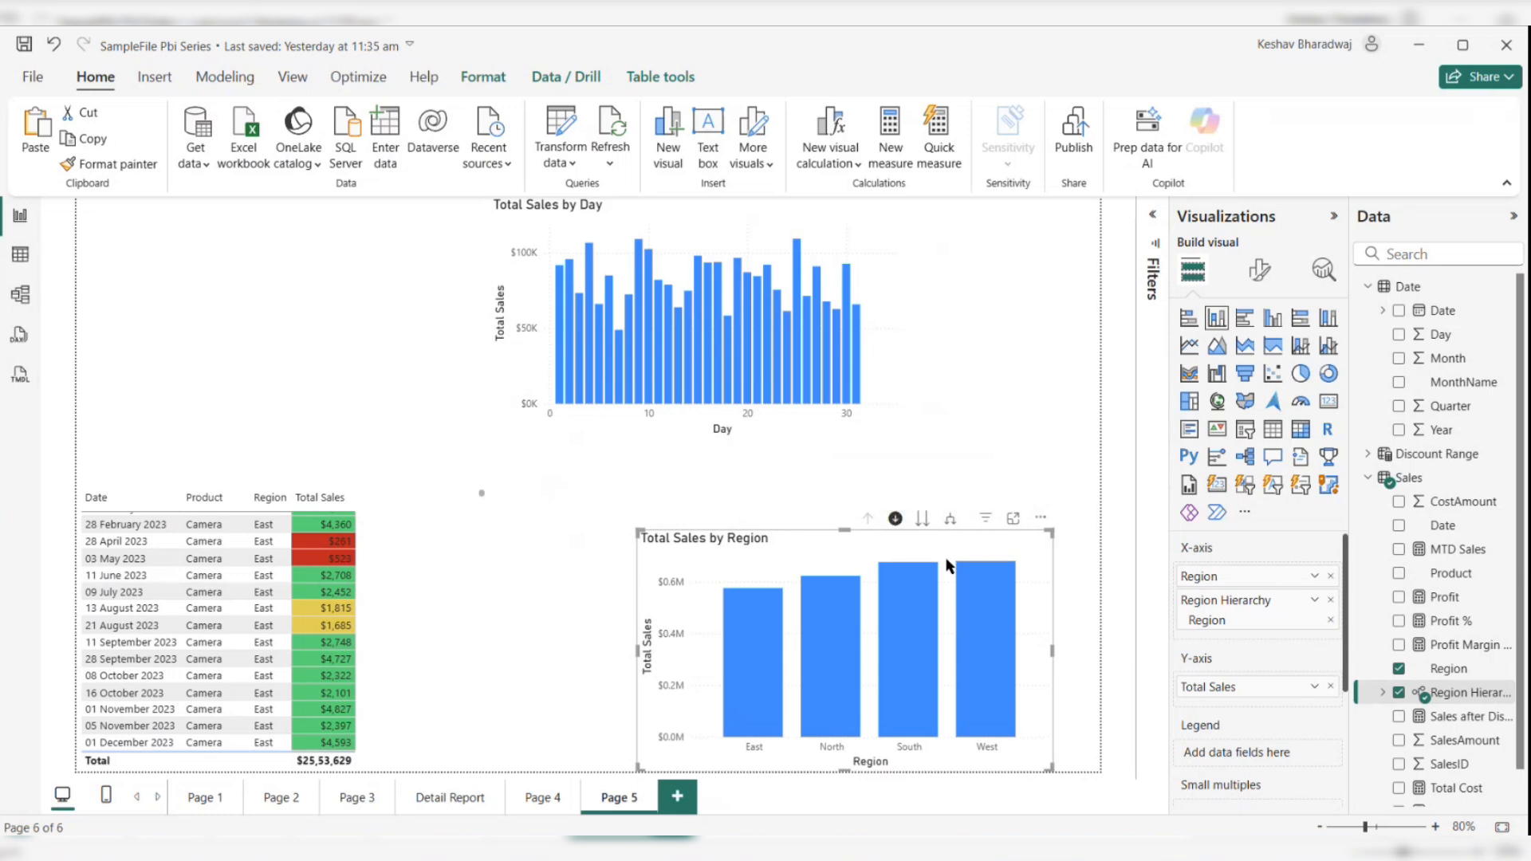
click(894, 520)
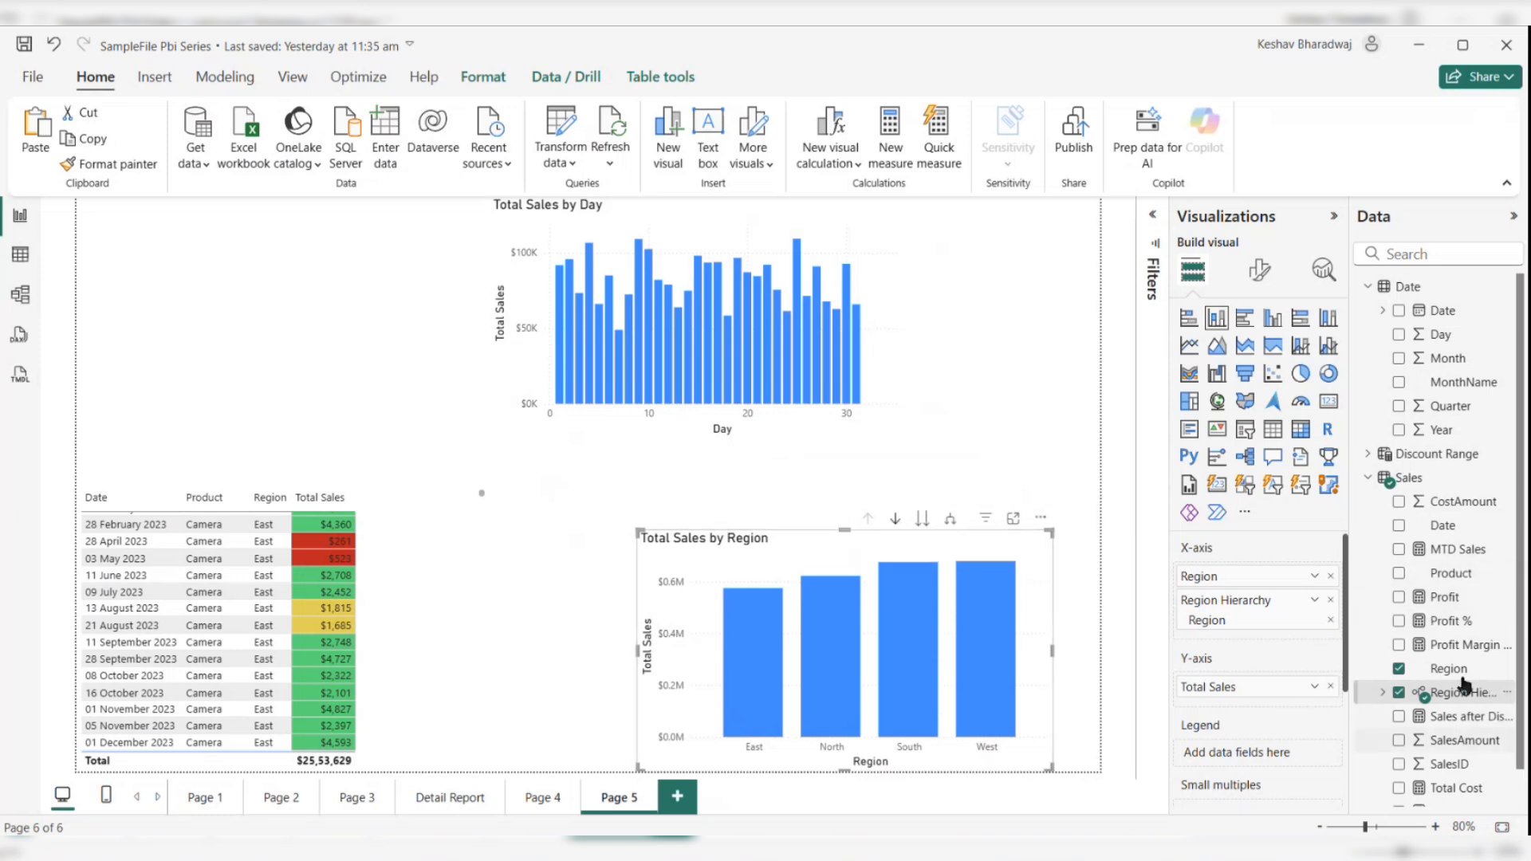
Step: Add Product as the lowest X-axis level of the chart and advance it to the Product level
scroll(1459, 723, down, 1)
scroll(1458, 722, up, 1)
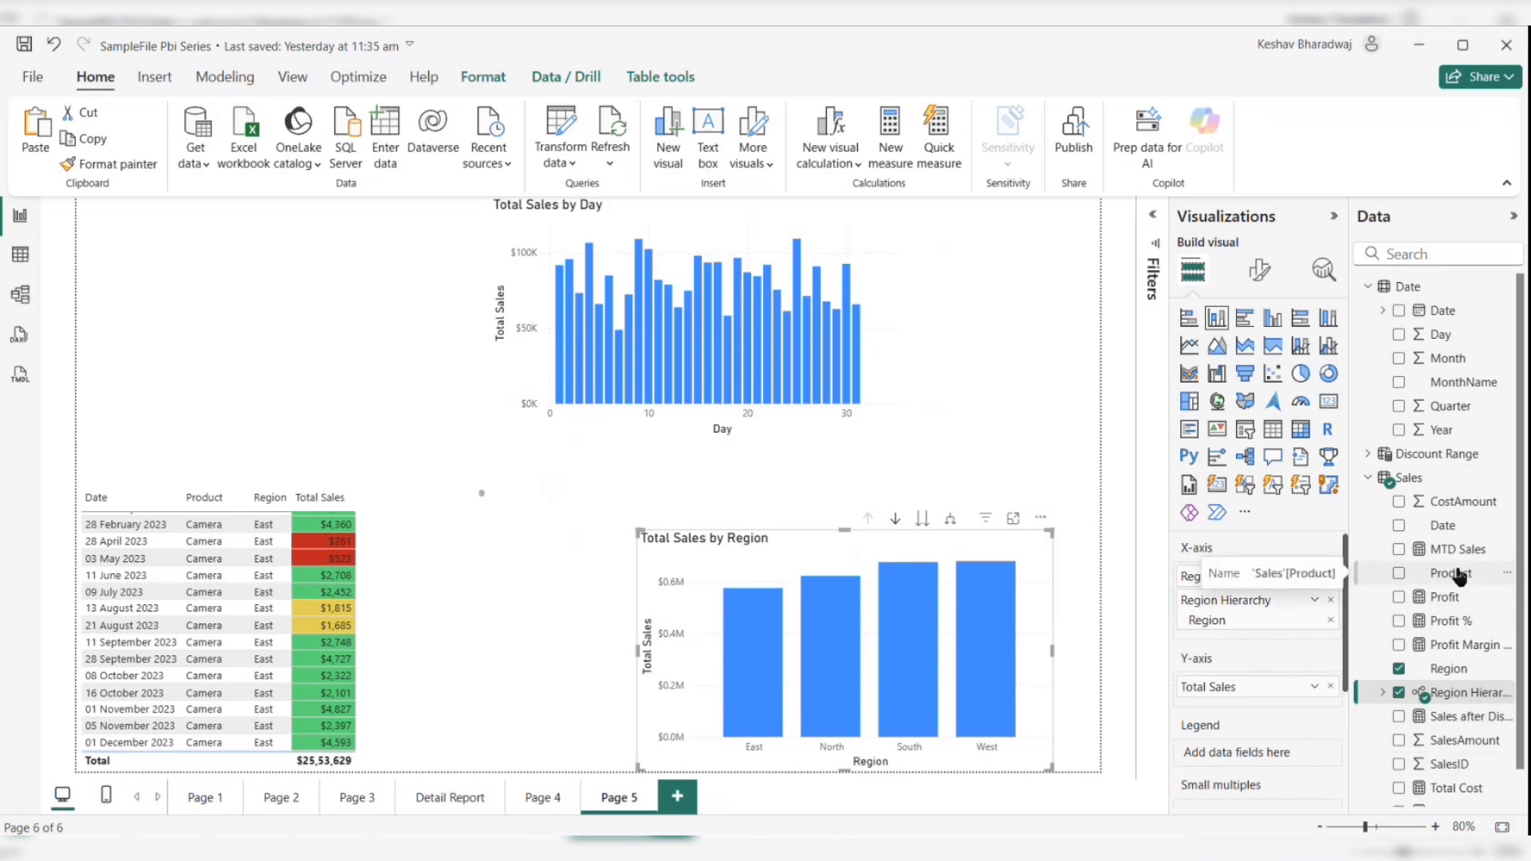
drag(1457, 575, 1238, 625)
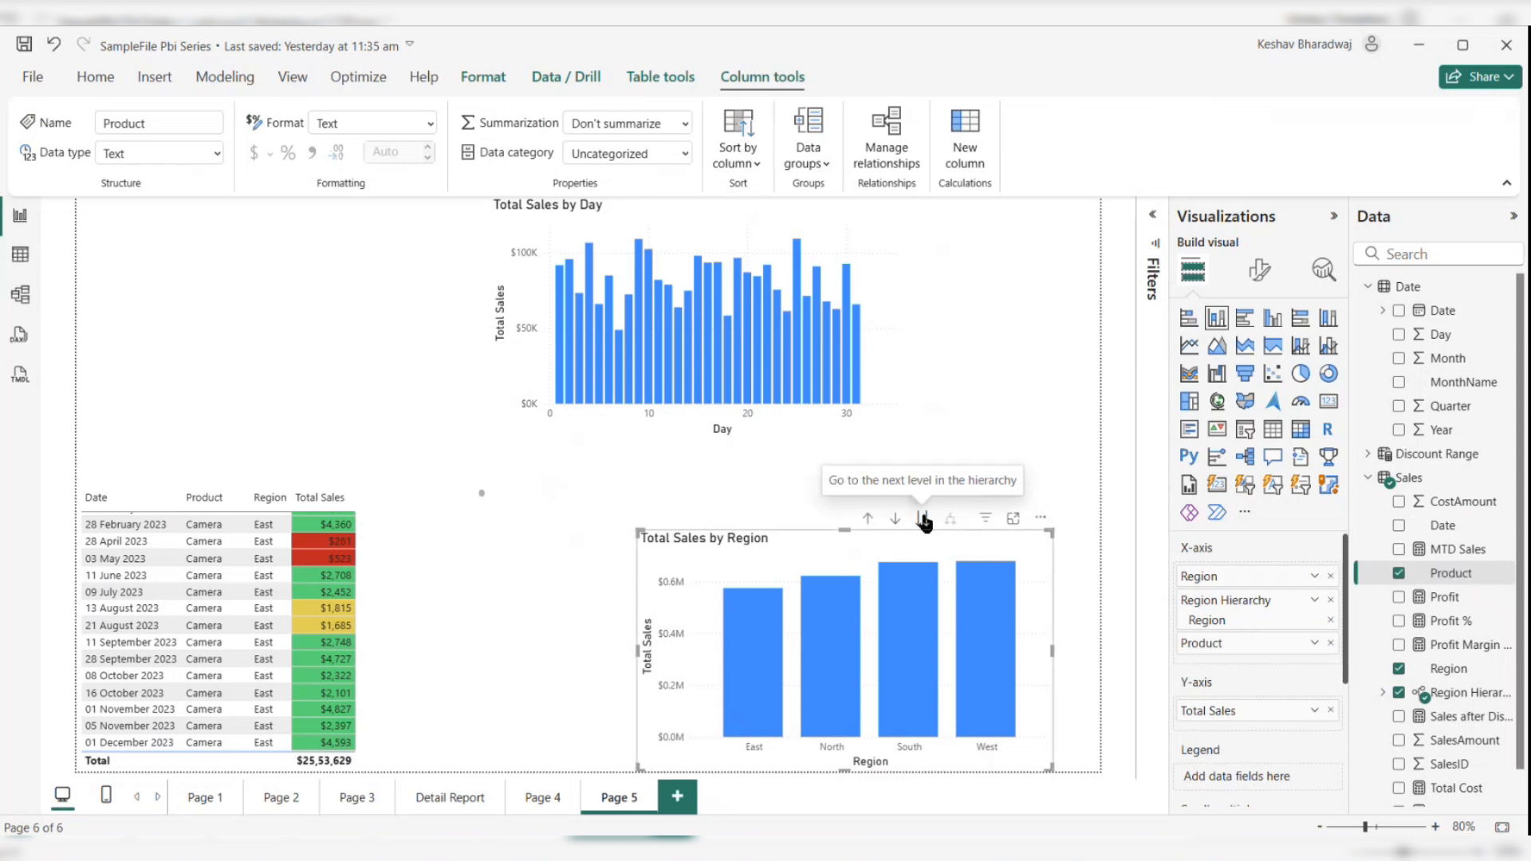
click(922, 519)
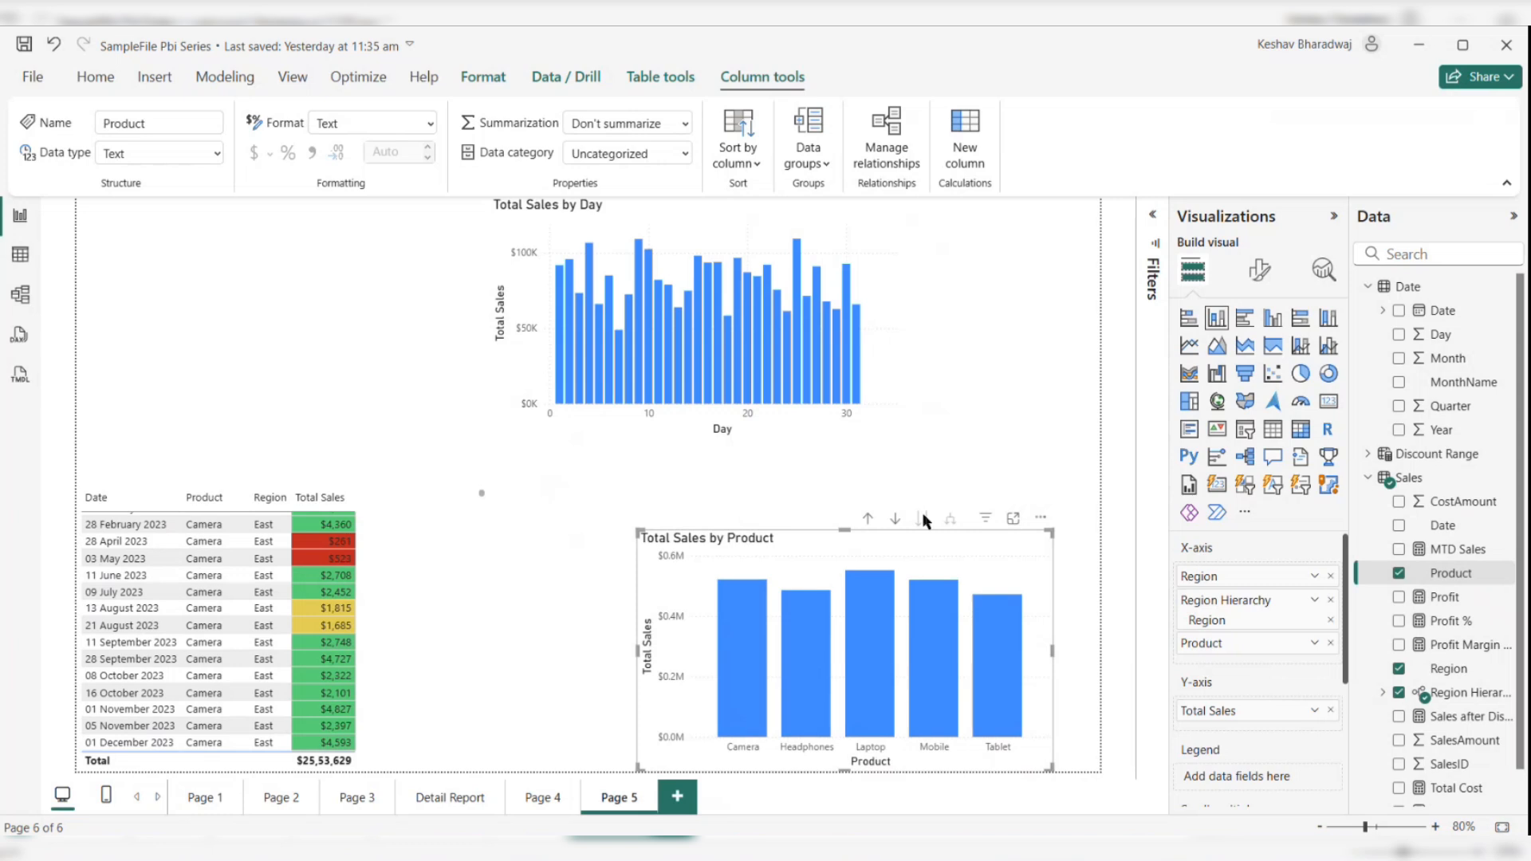
Step: Drill the chart up to Region, turn on drill mode and go back down to the Product level
click(875, 520)
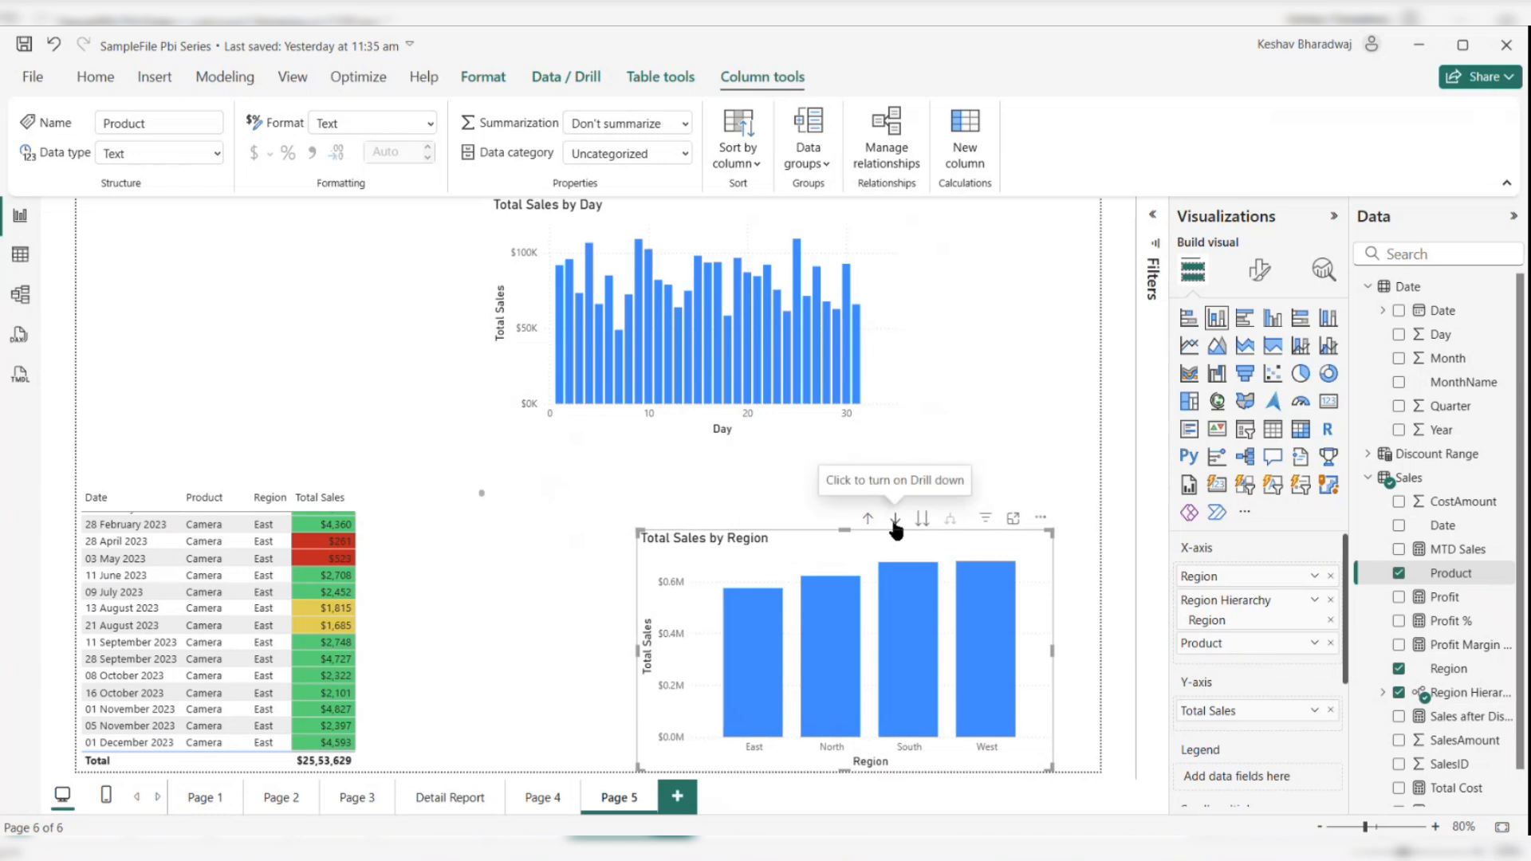
click(895, 519)
click(921, 519)
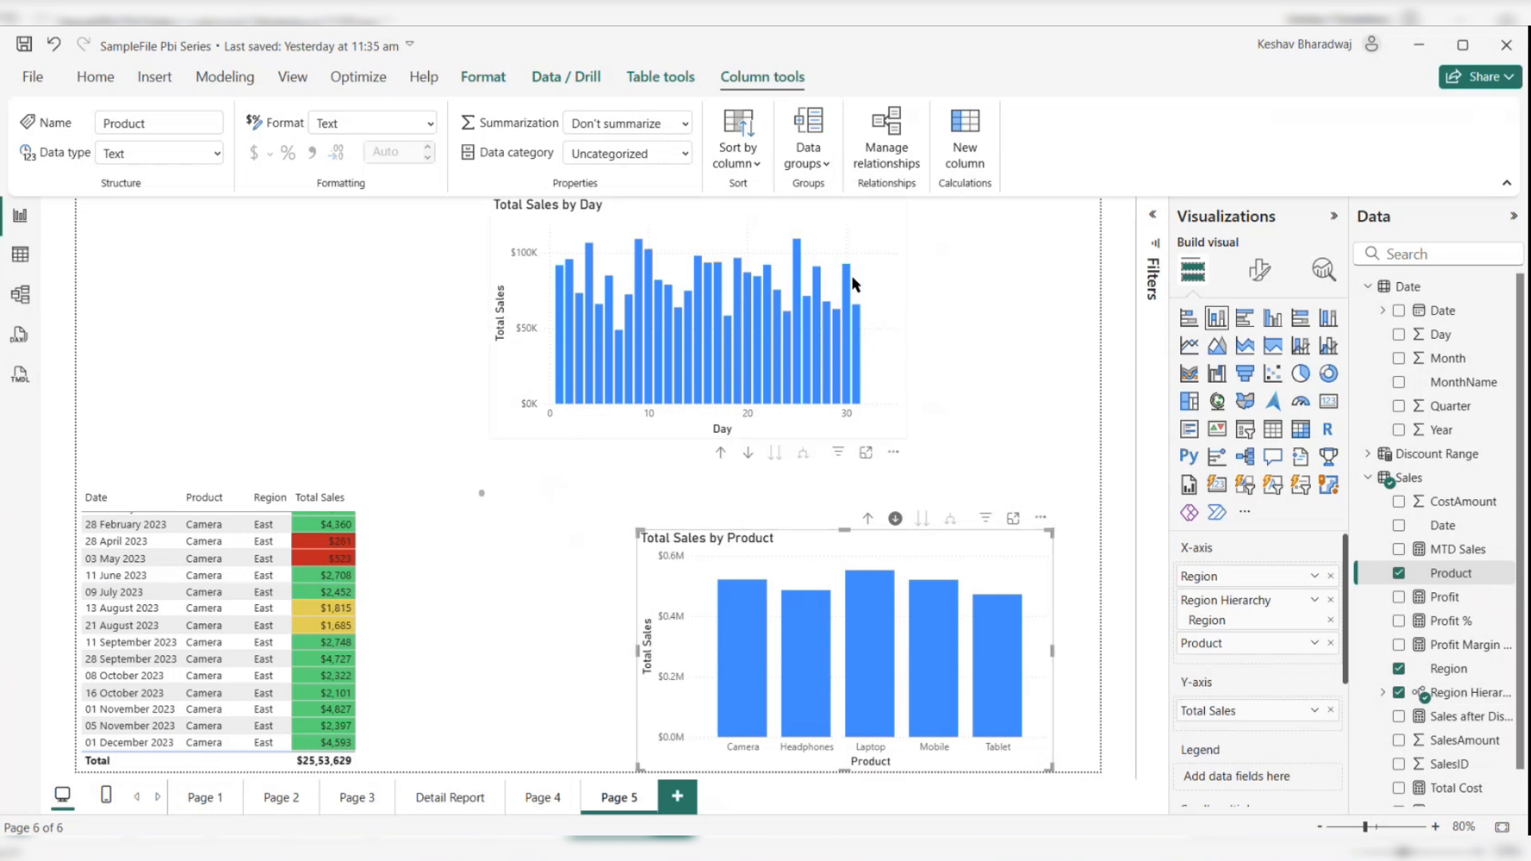
Step: Move the Total Sales by Day chart directly above the Total Sales by Product chart
drag(851, 275, 1013, 353)
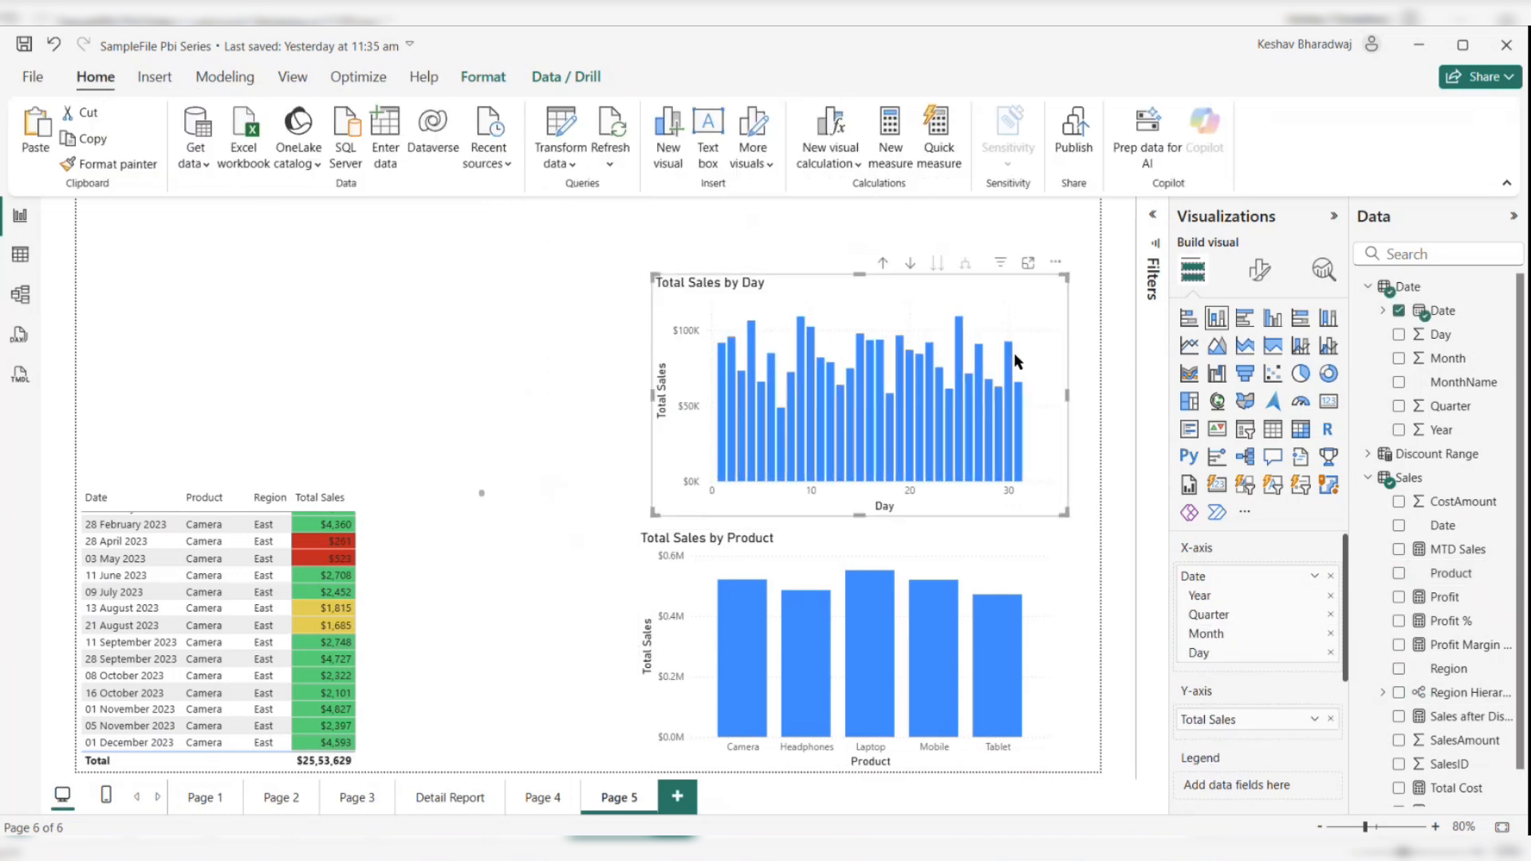
click(542, 353)
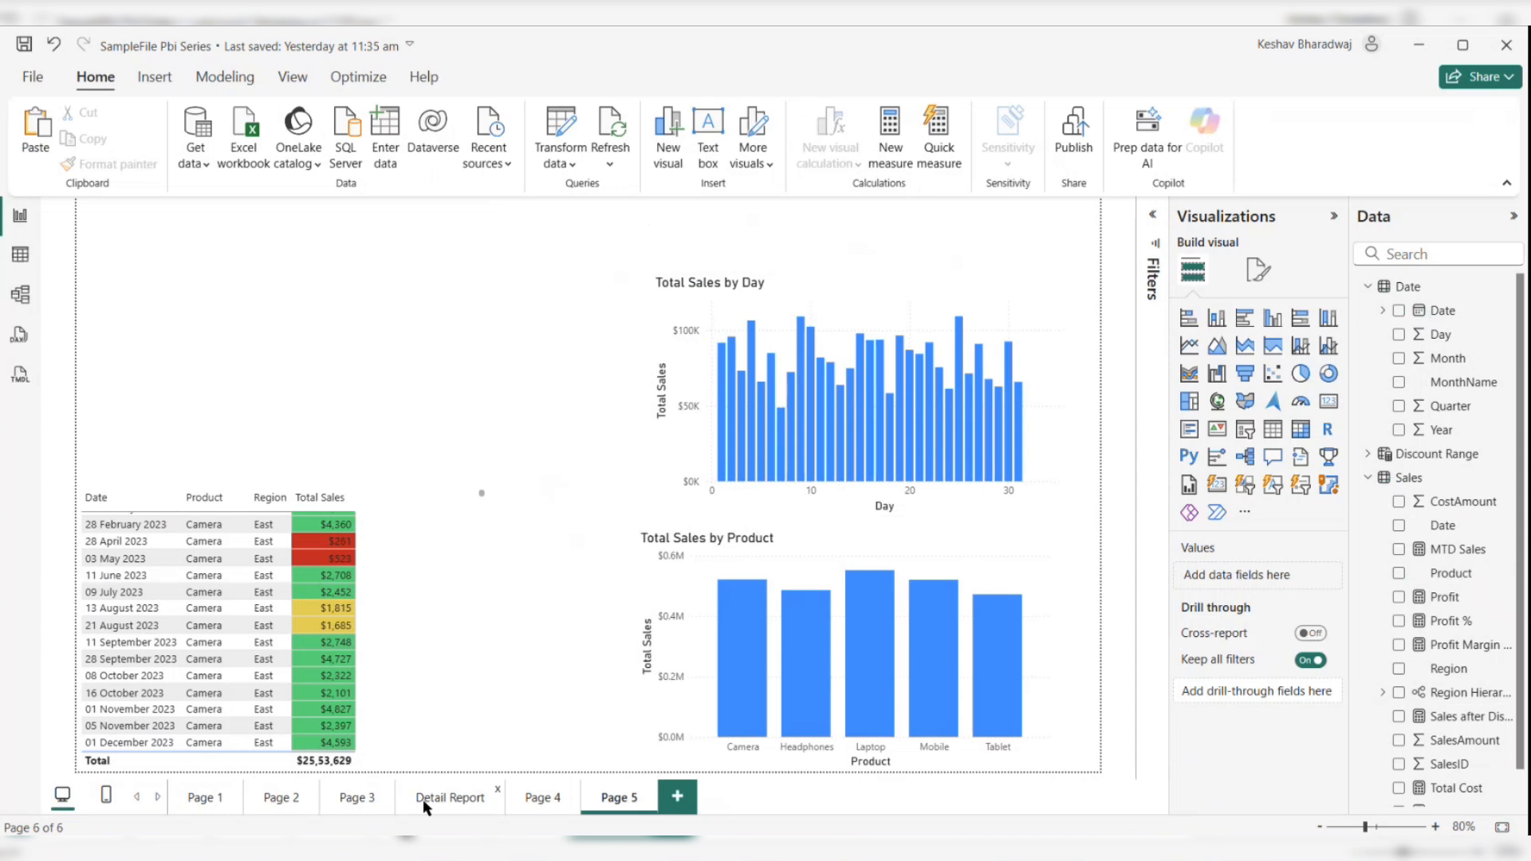
Step: Add a new report page, place it before Page 1 and rename it Index
click(190, 799)
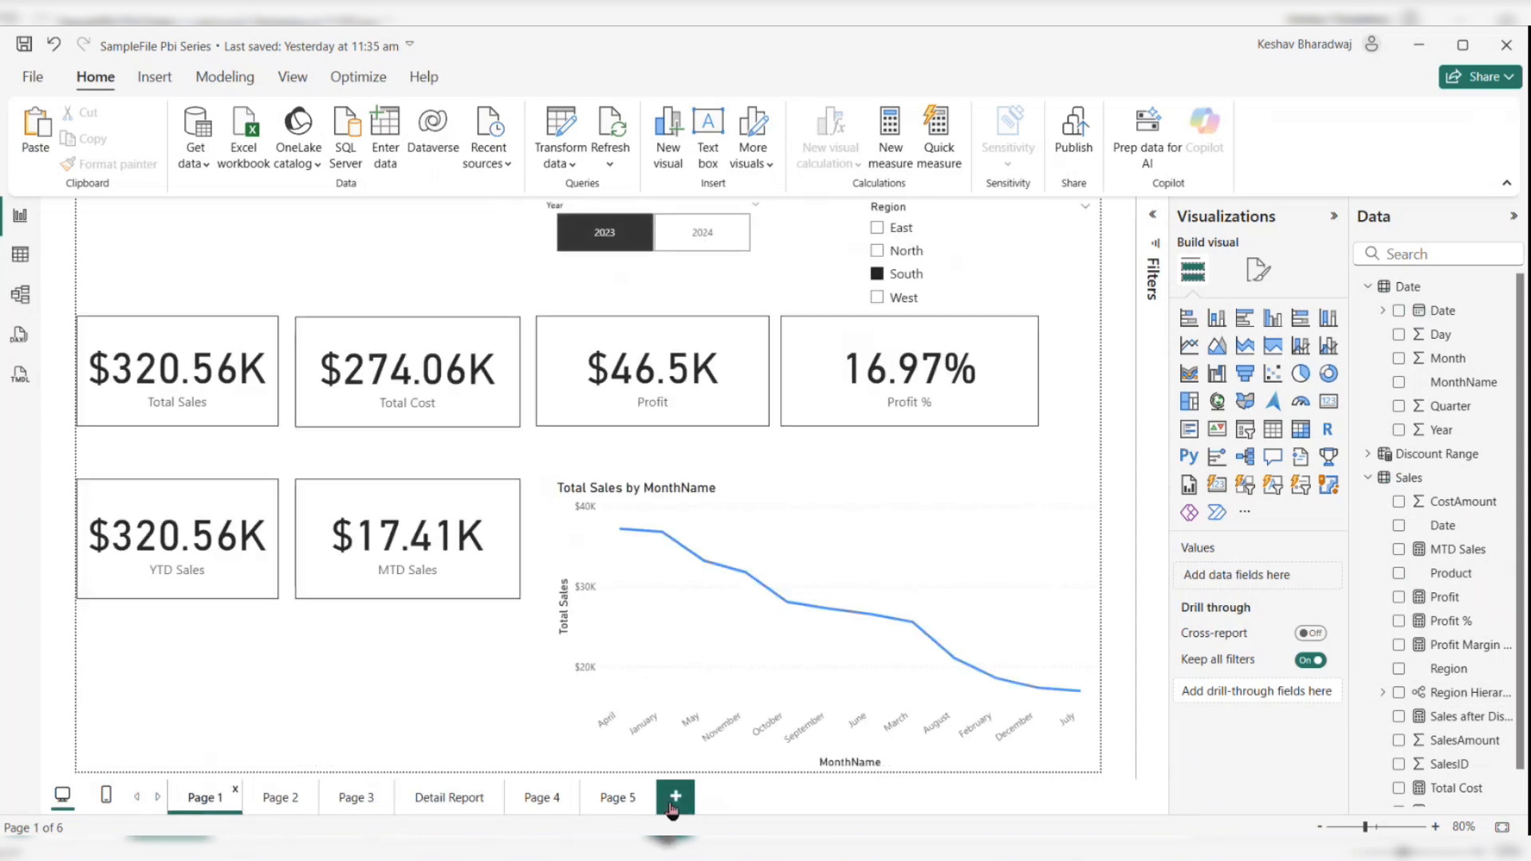
click(675, 804)
drag(708, 801, 214, 783)
drag(700, 797, 195, 795)
double_click(201, 798)
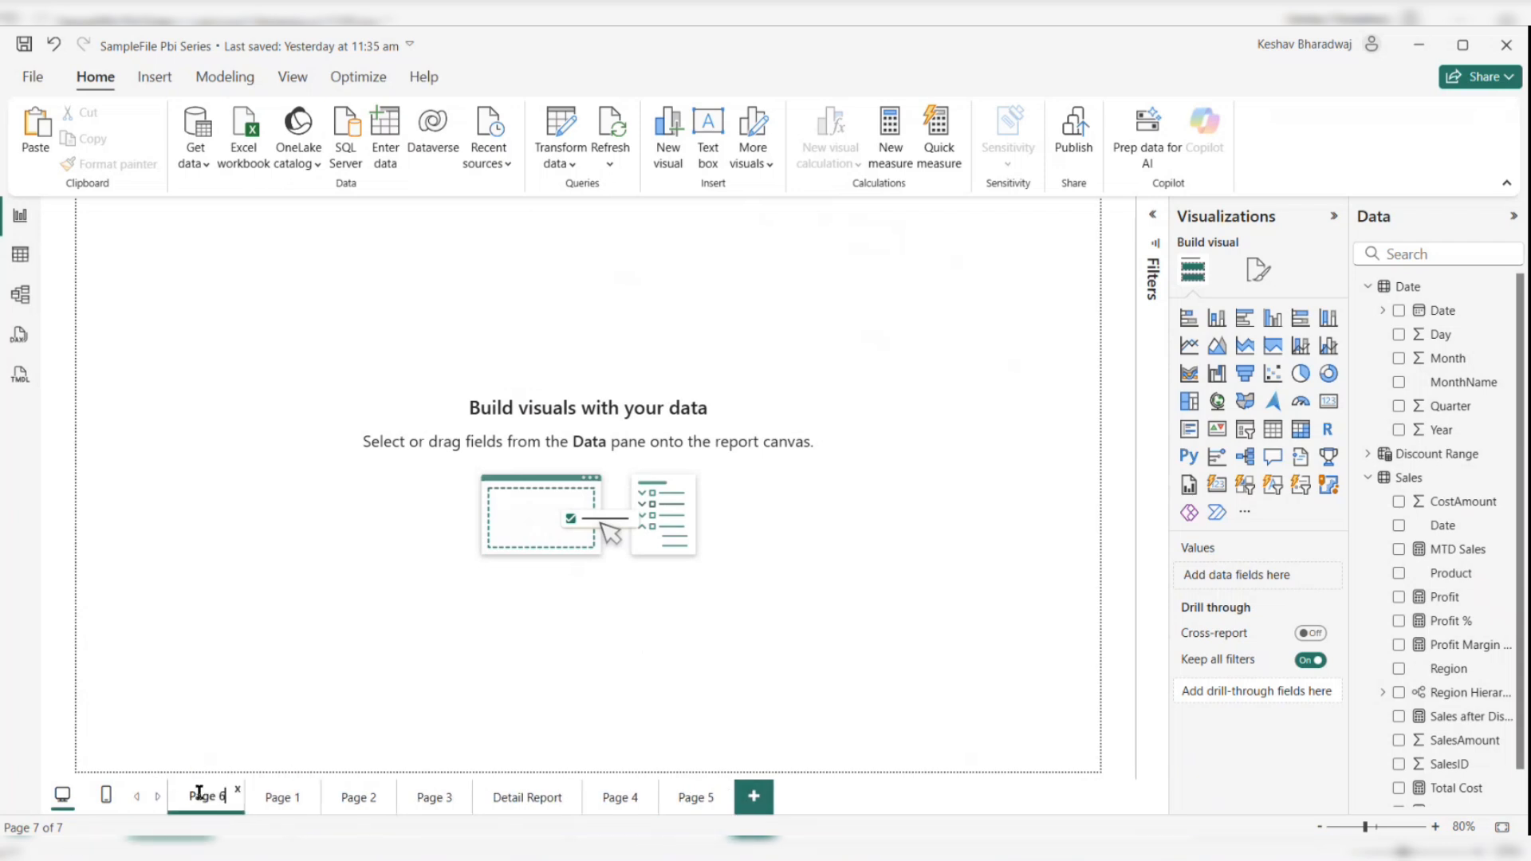
key(ctrl+a)
text(Index)
key(Return)
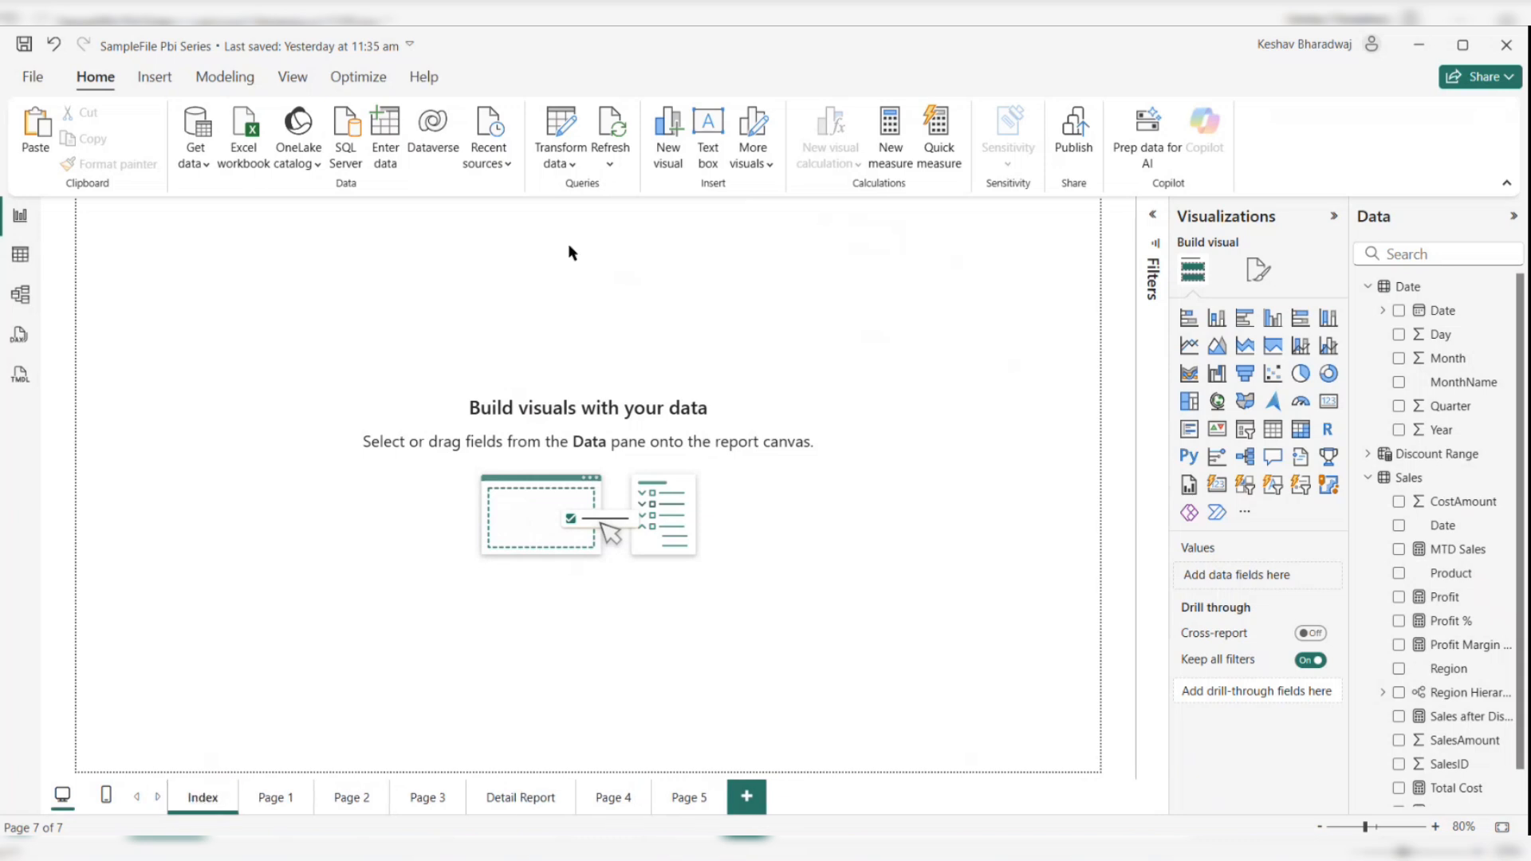
Step: Insert a text box on the Index page, move it toward the lower-right area and enlarge it from its upper-left corner
click(154, 80)
click(593, 148)
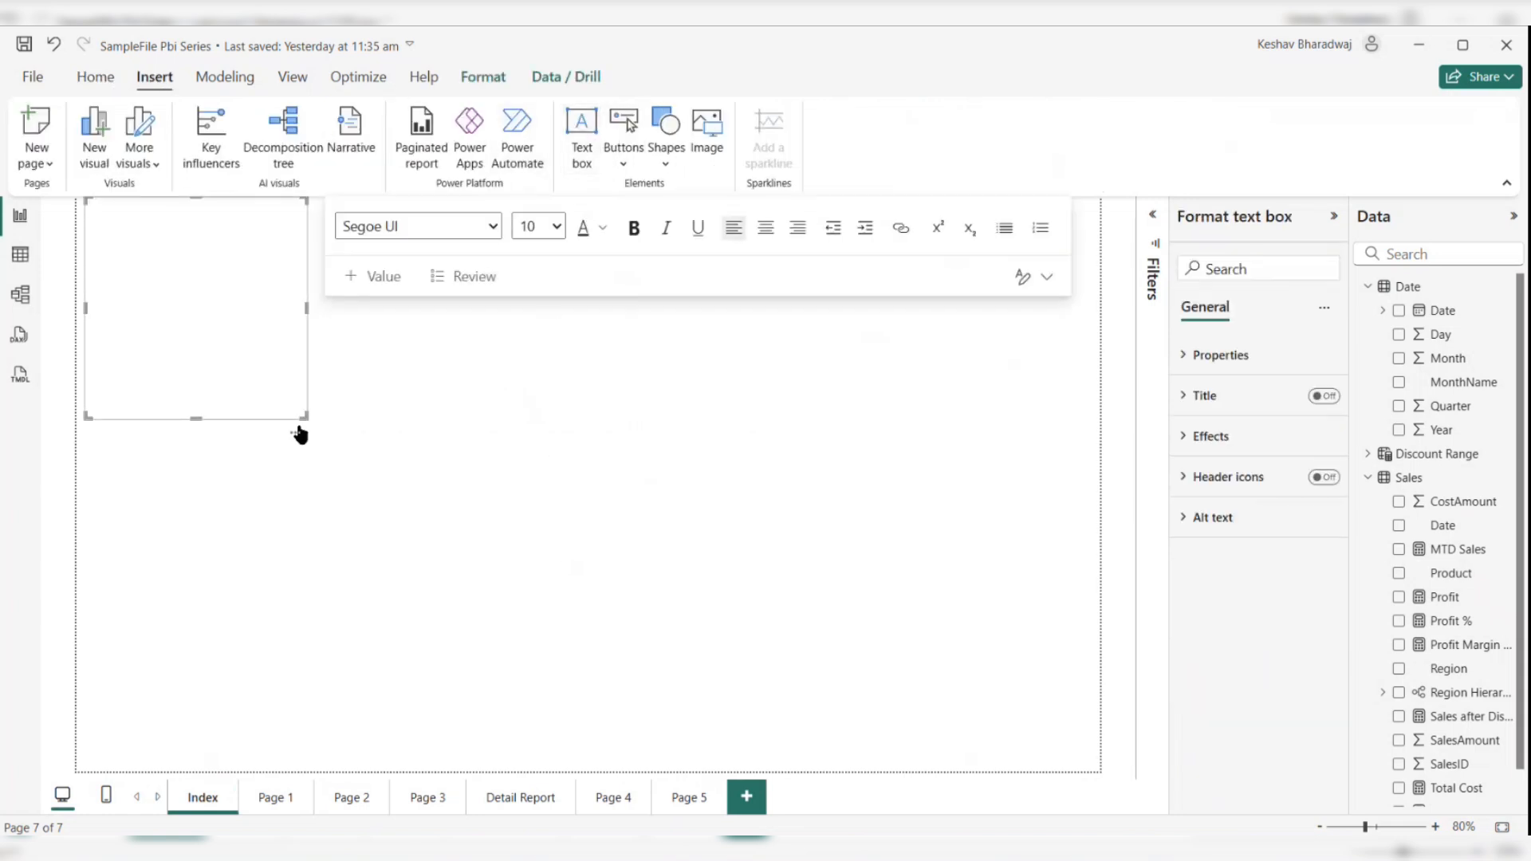
drag(297, 434, 918, 674)
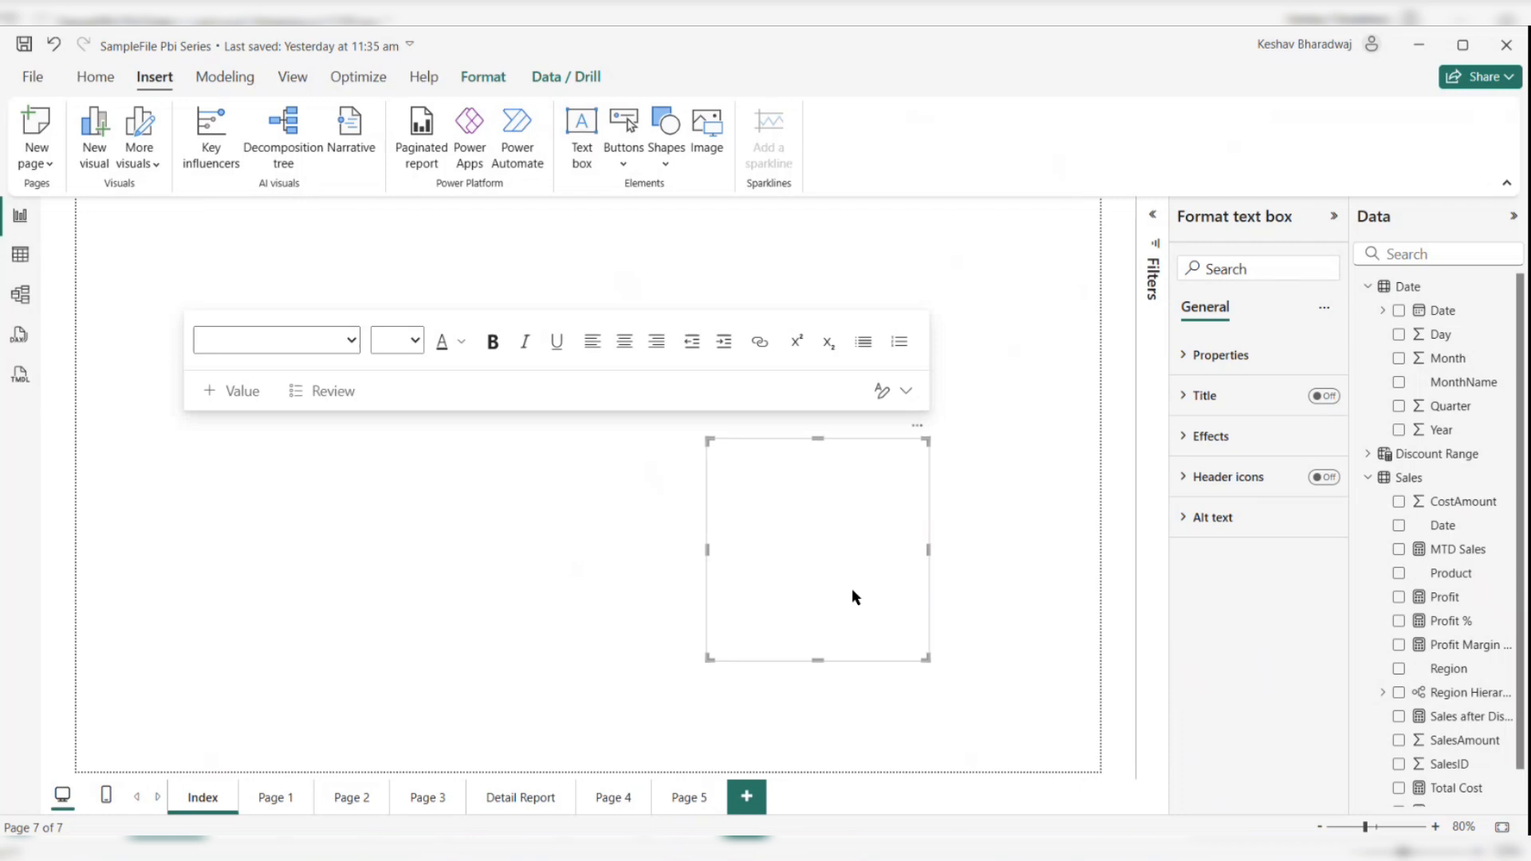
click(752, 492)
drag(709, 439, 496, 392)
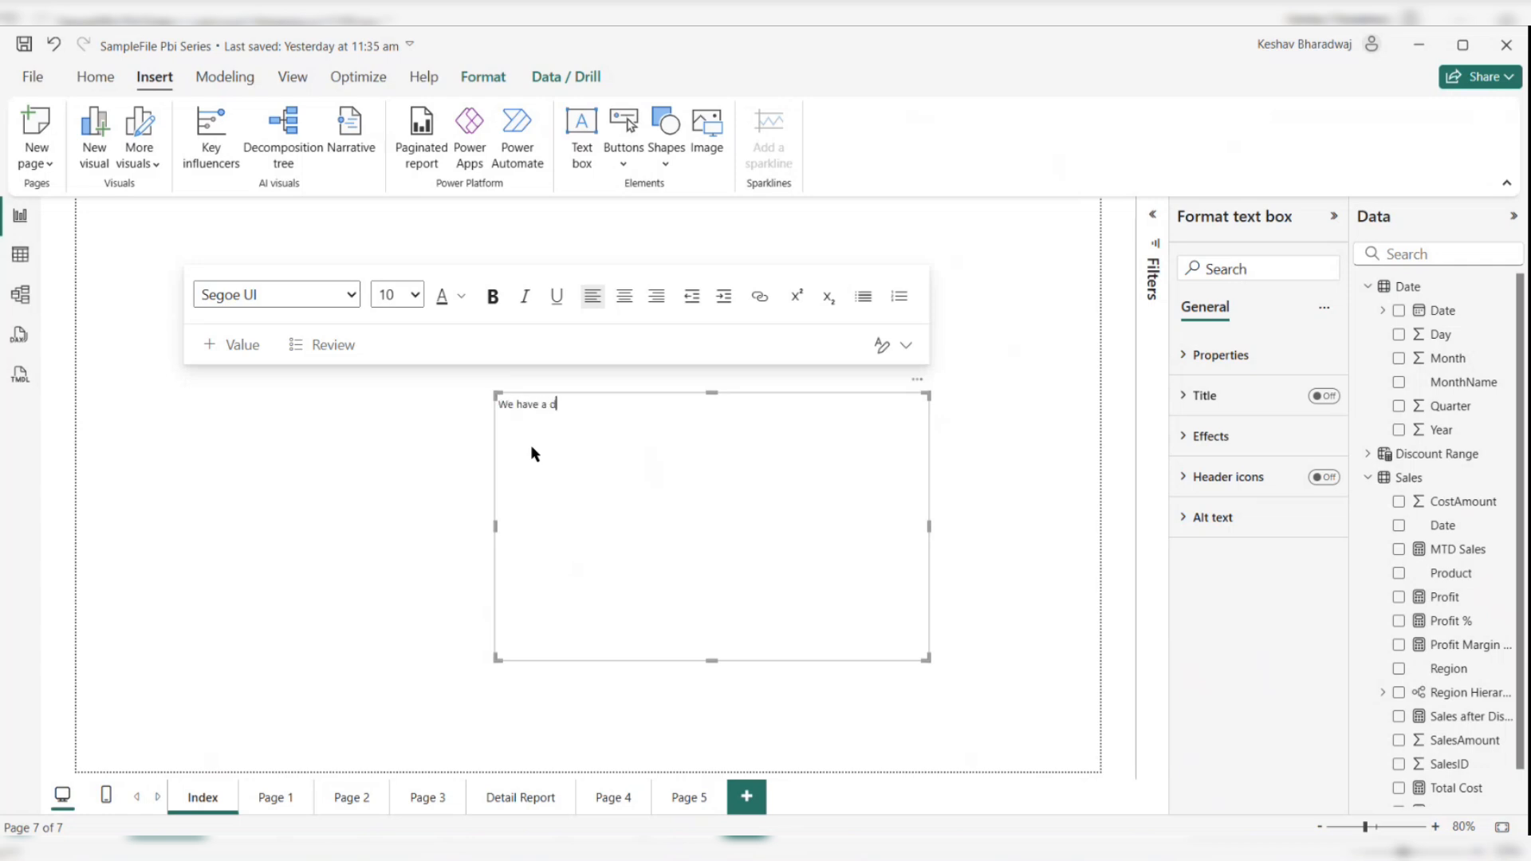
Step: Enter "We have a dashboard which is covering Sales Analytics and It is having two important Report or Dashboard Page, Overview and Detail Report" in the text box
text(We have a dashboard which is covering Sales)
key(BackSpace)
key(BackSpace)
key(BackSpace)
text(les A)
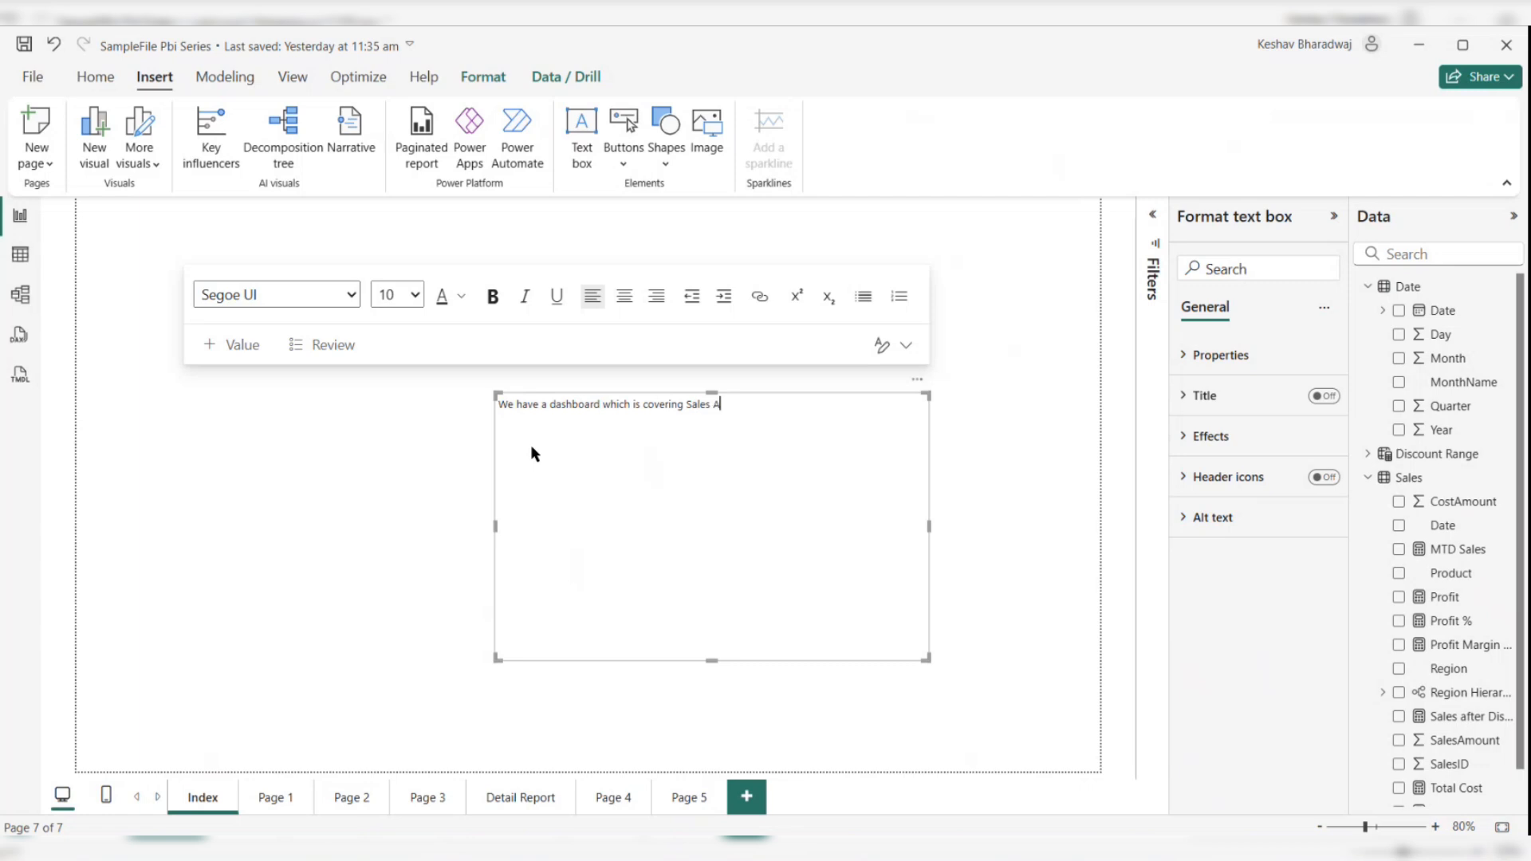
text(nalytics and It is having two important Re)
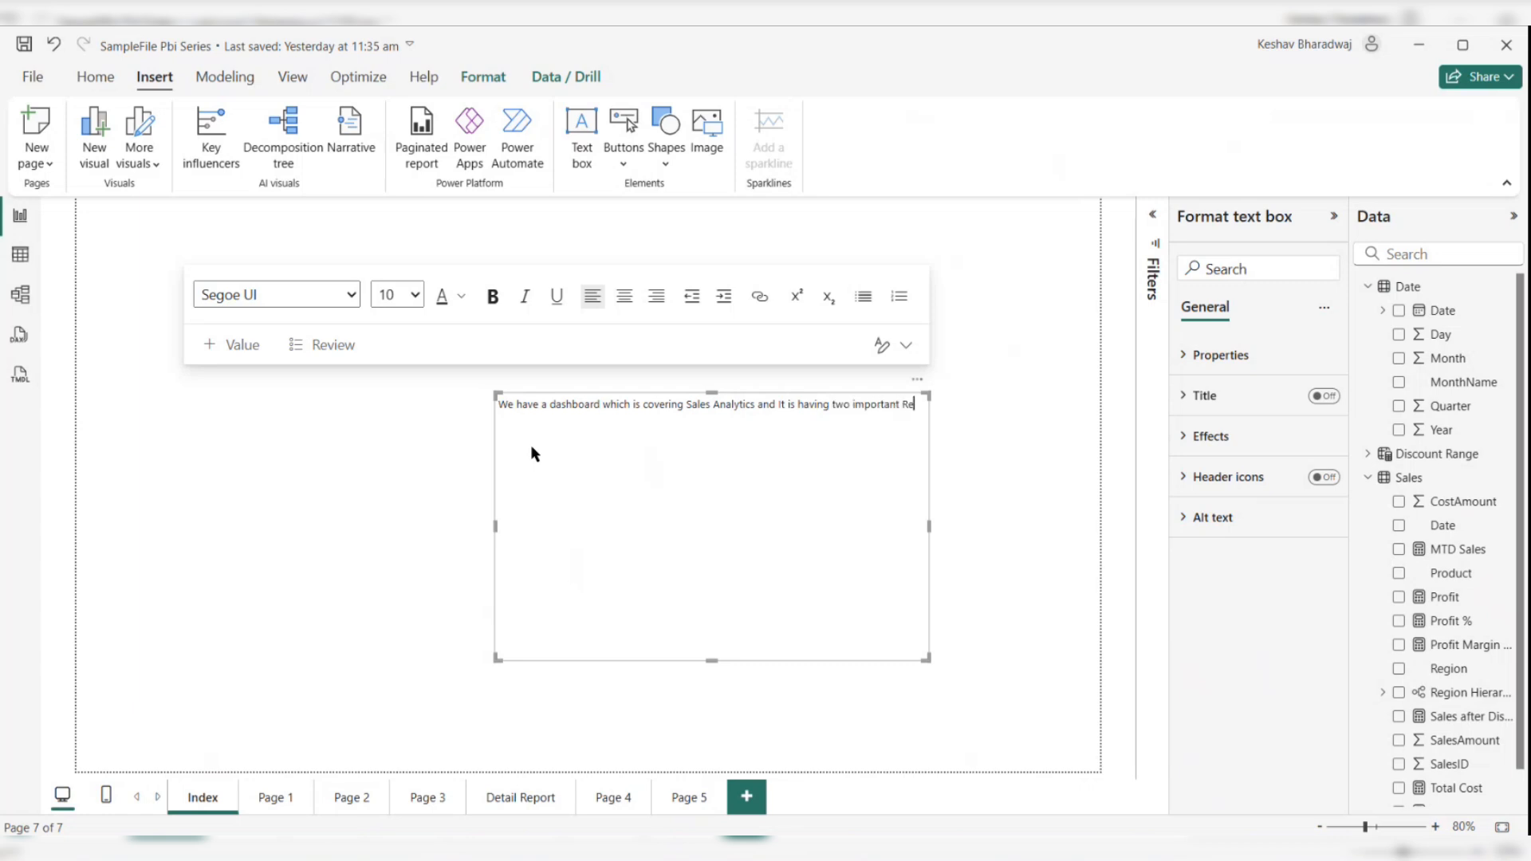
text(port or Dashboard Page, Ove)
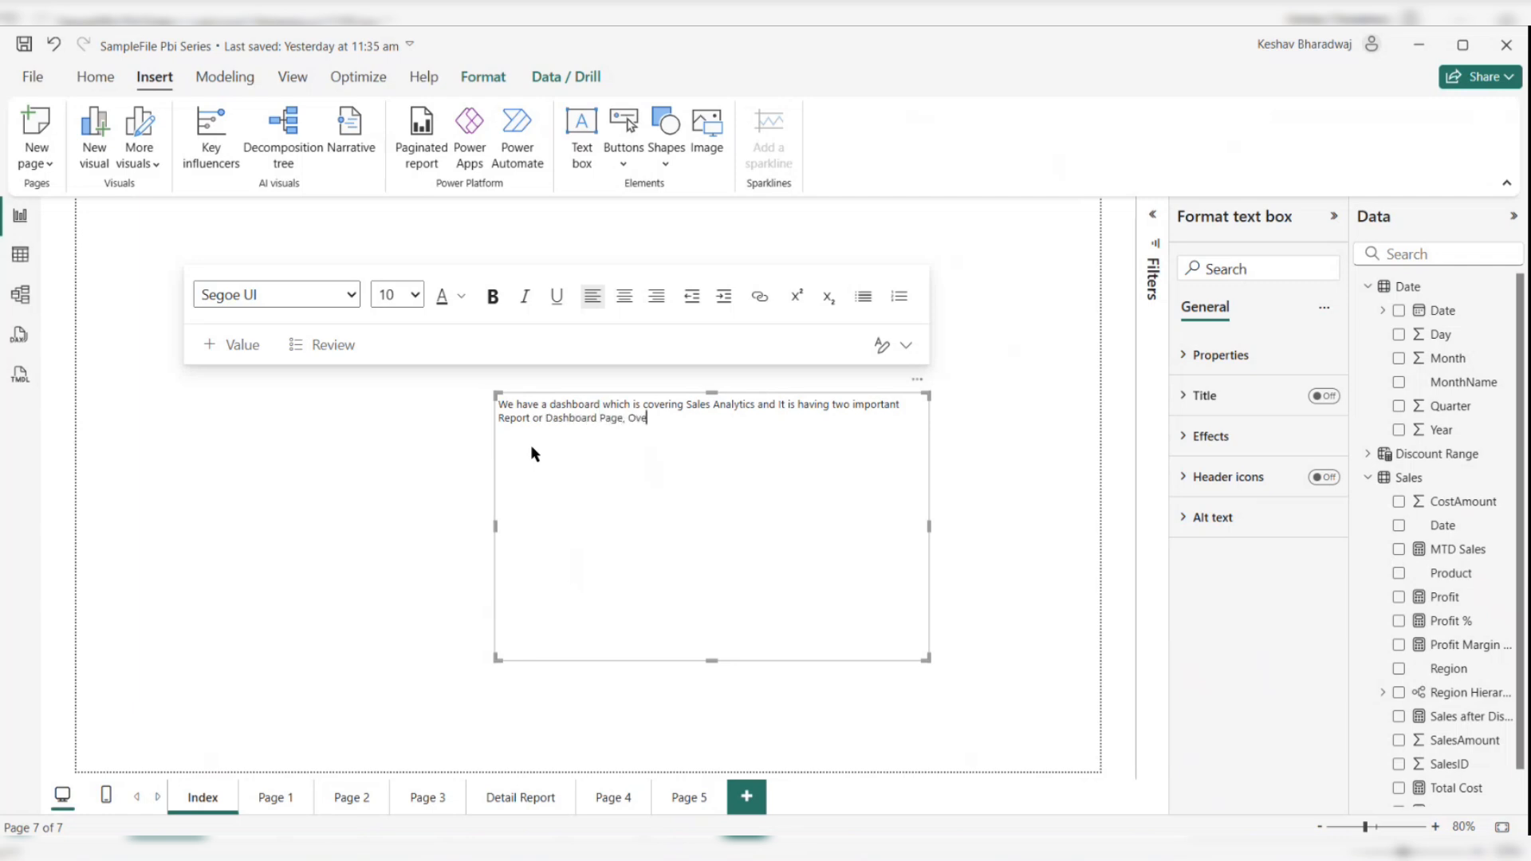
text(rview and Detail Report)
click(386, 519)
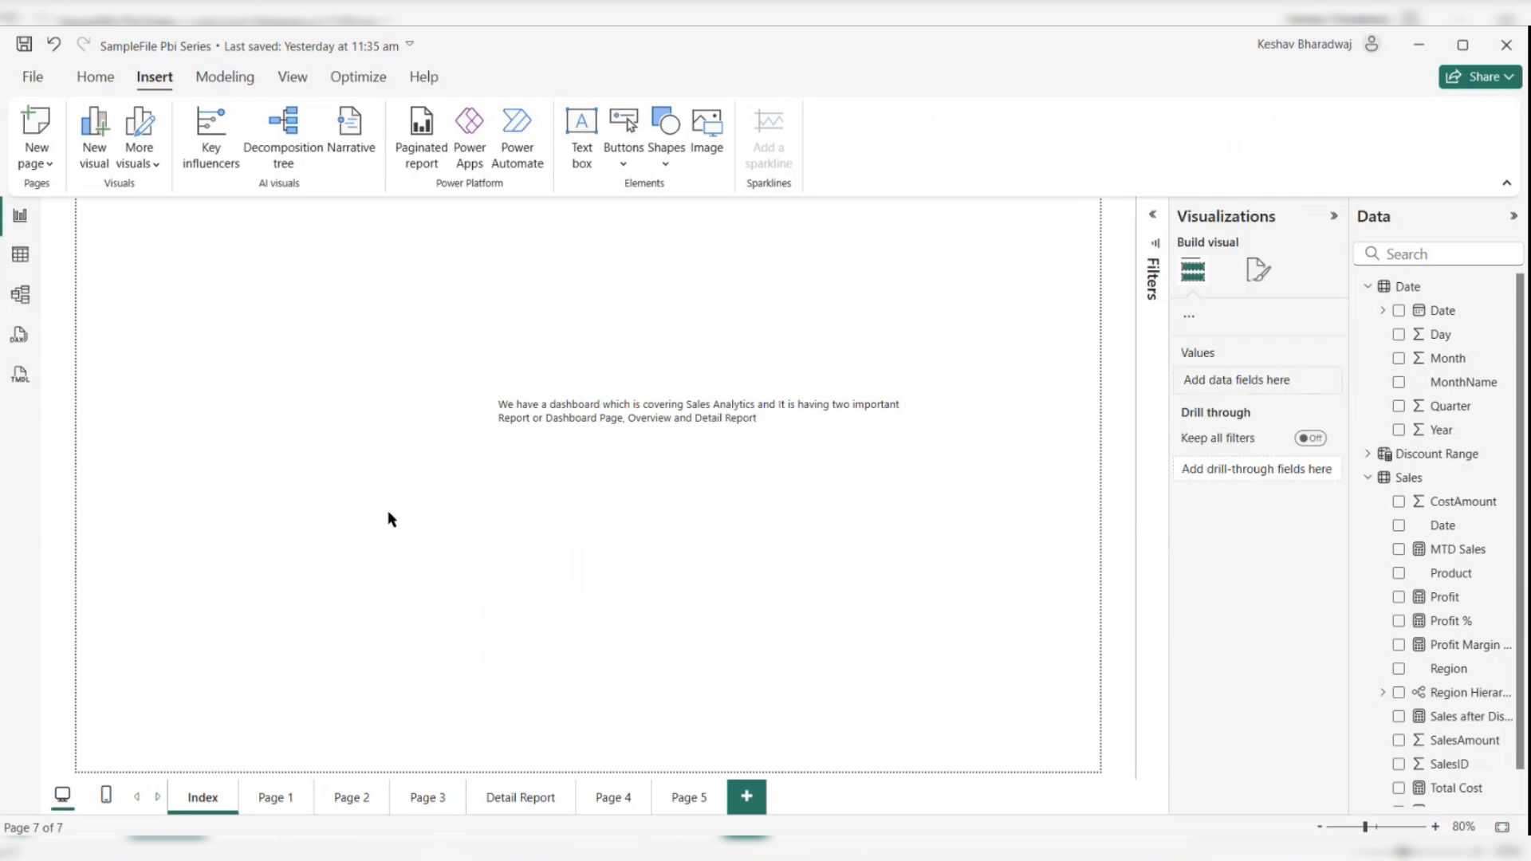
Step: Shift the text box slightly to the right and reduce its height to fit the text more closely
click(815, 518)
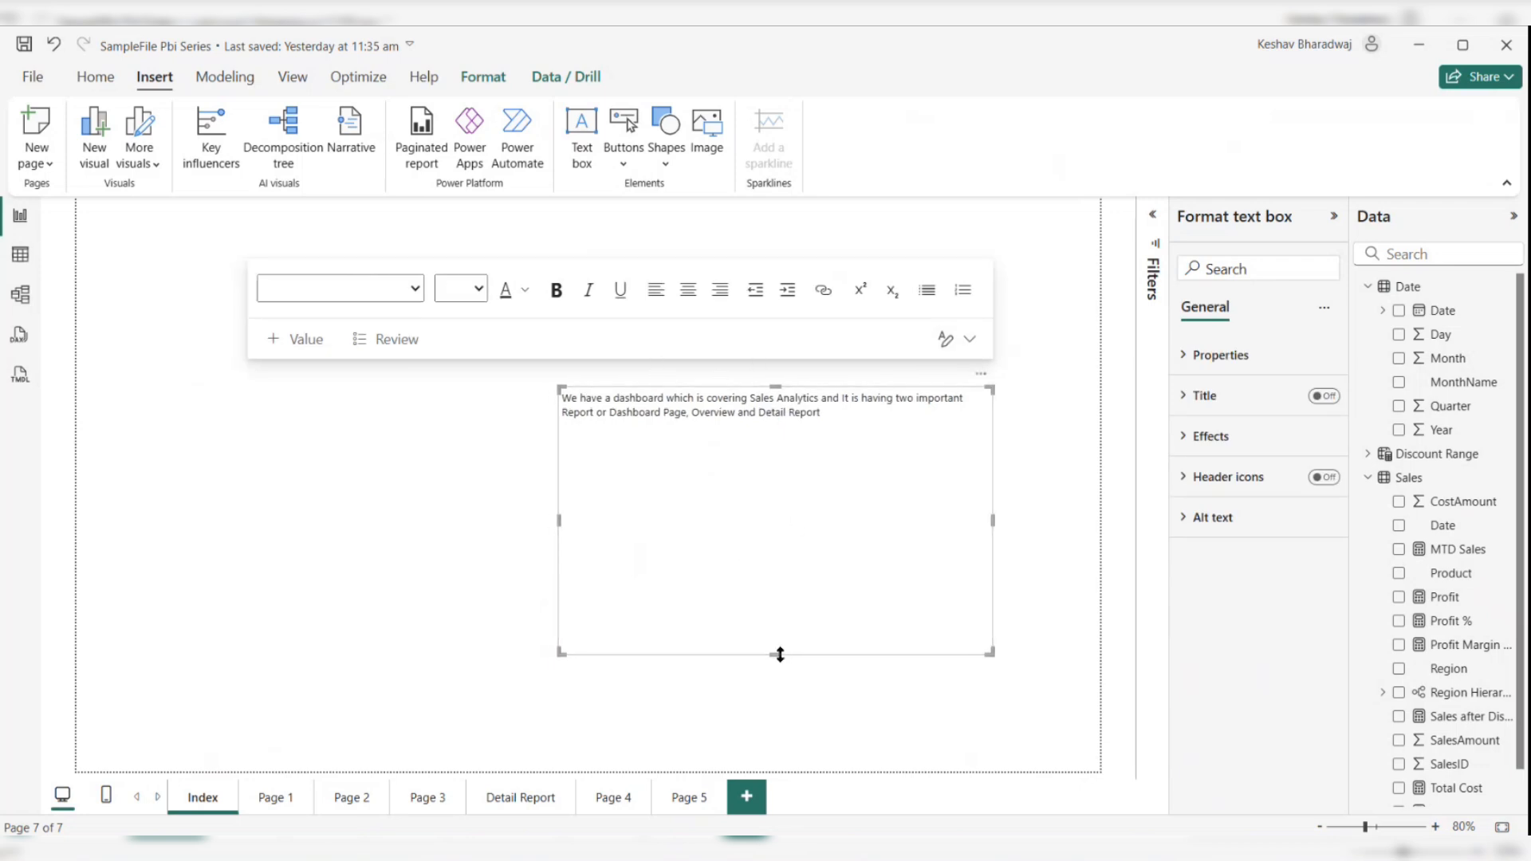
drag(776, 654, 842, 483)
click(497, 520)
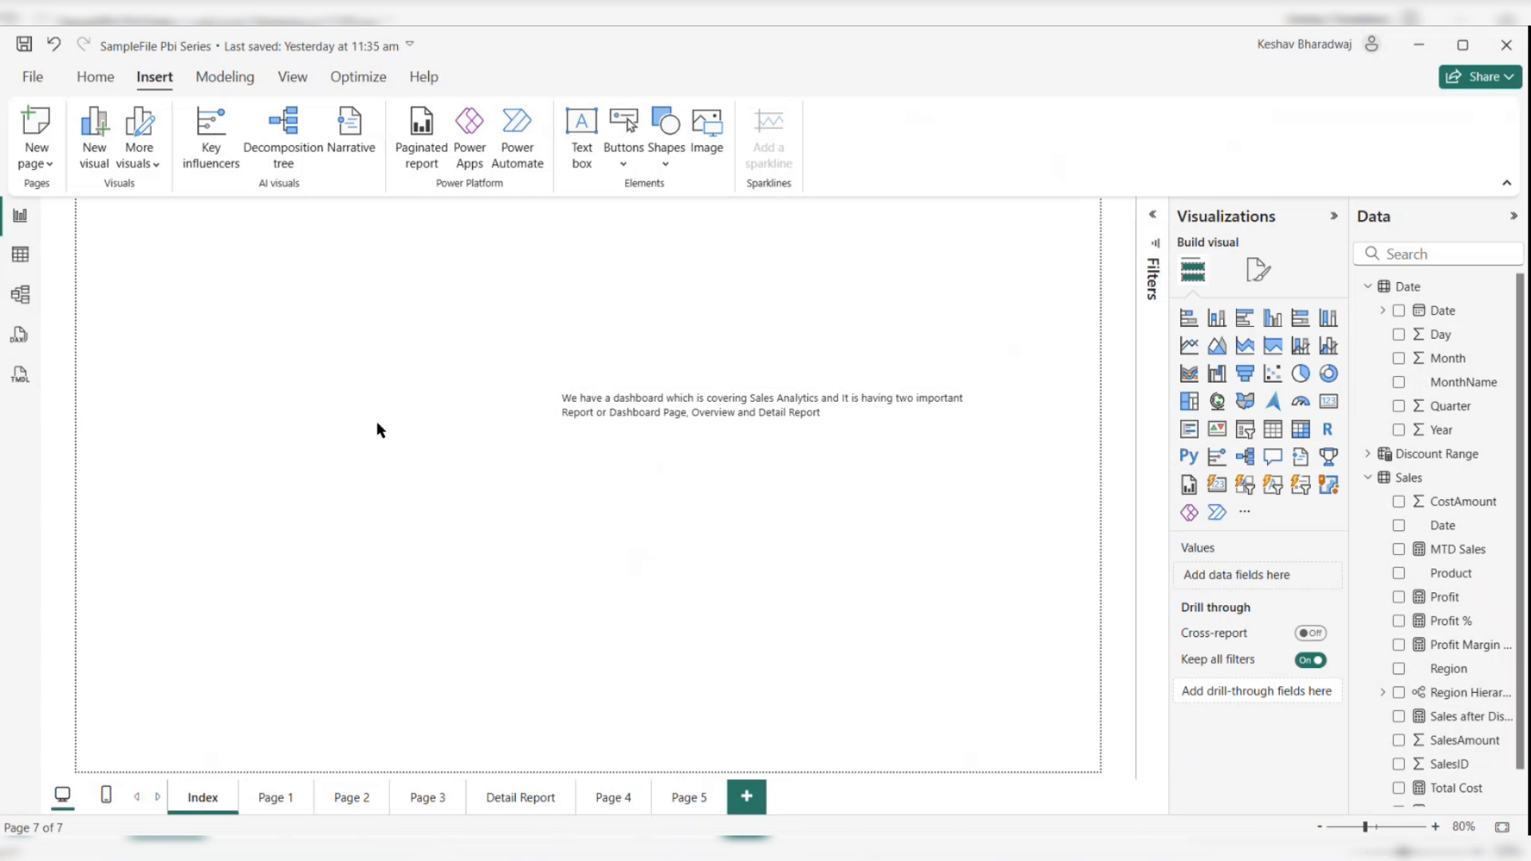
Step: Insert a blank button on the Index page and place it, enlarged, to the left of the description text
click(666, 156)
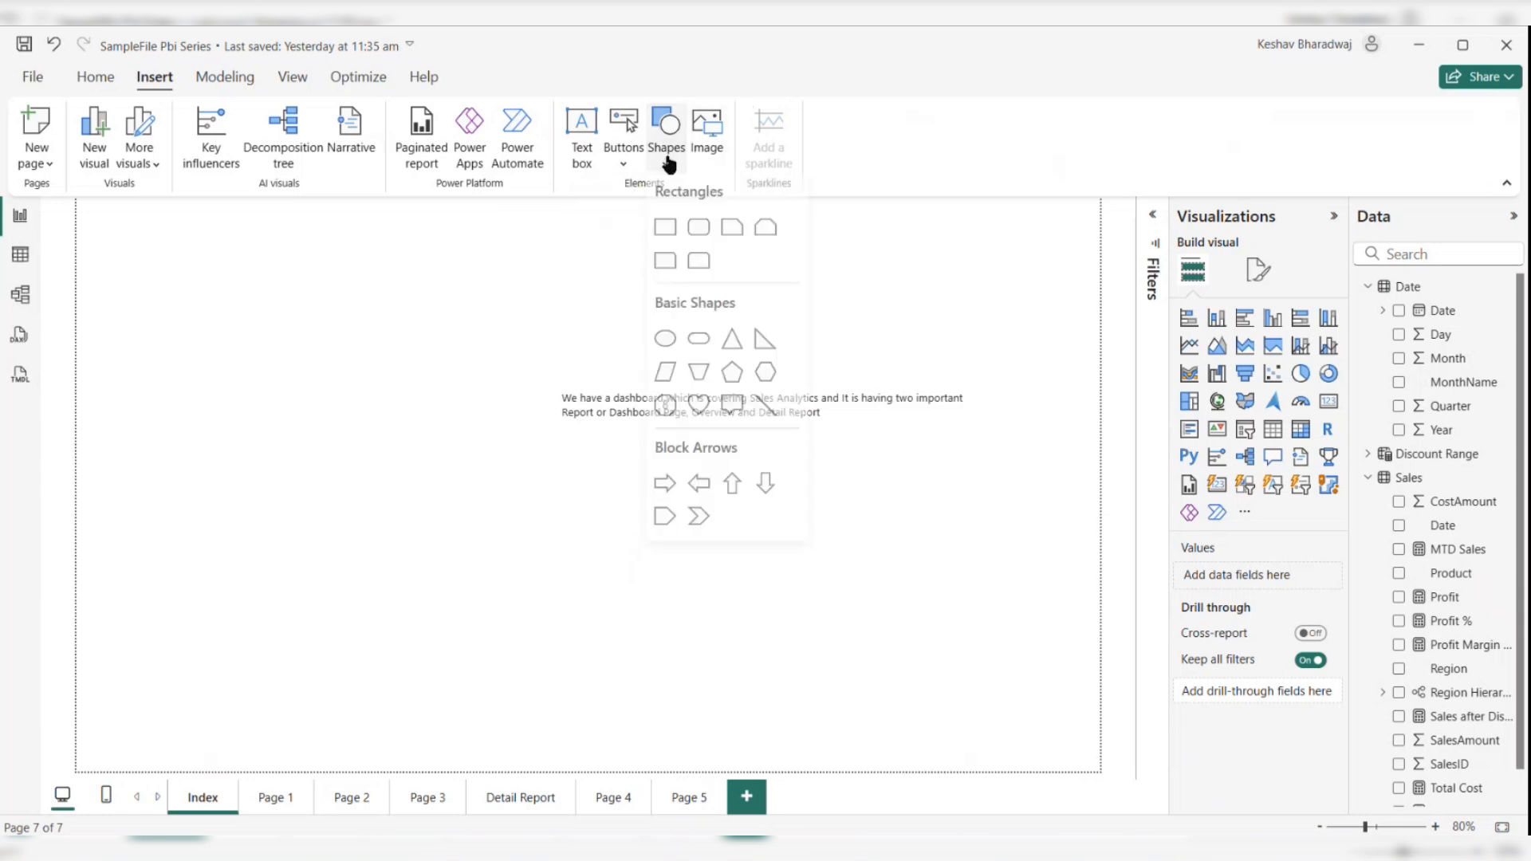
click(538, 289)
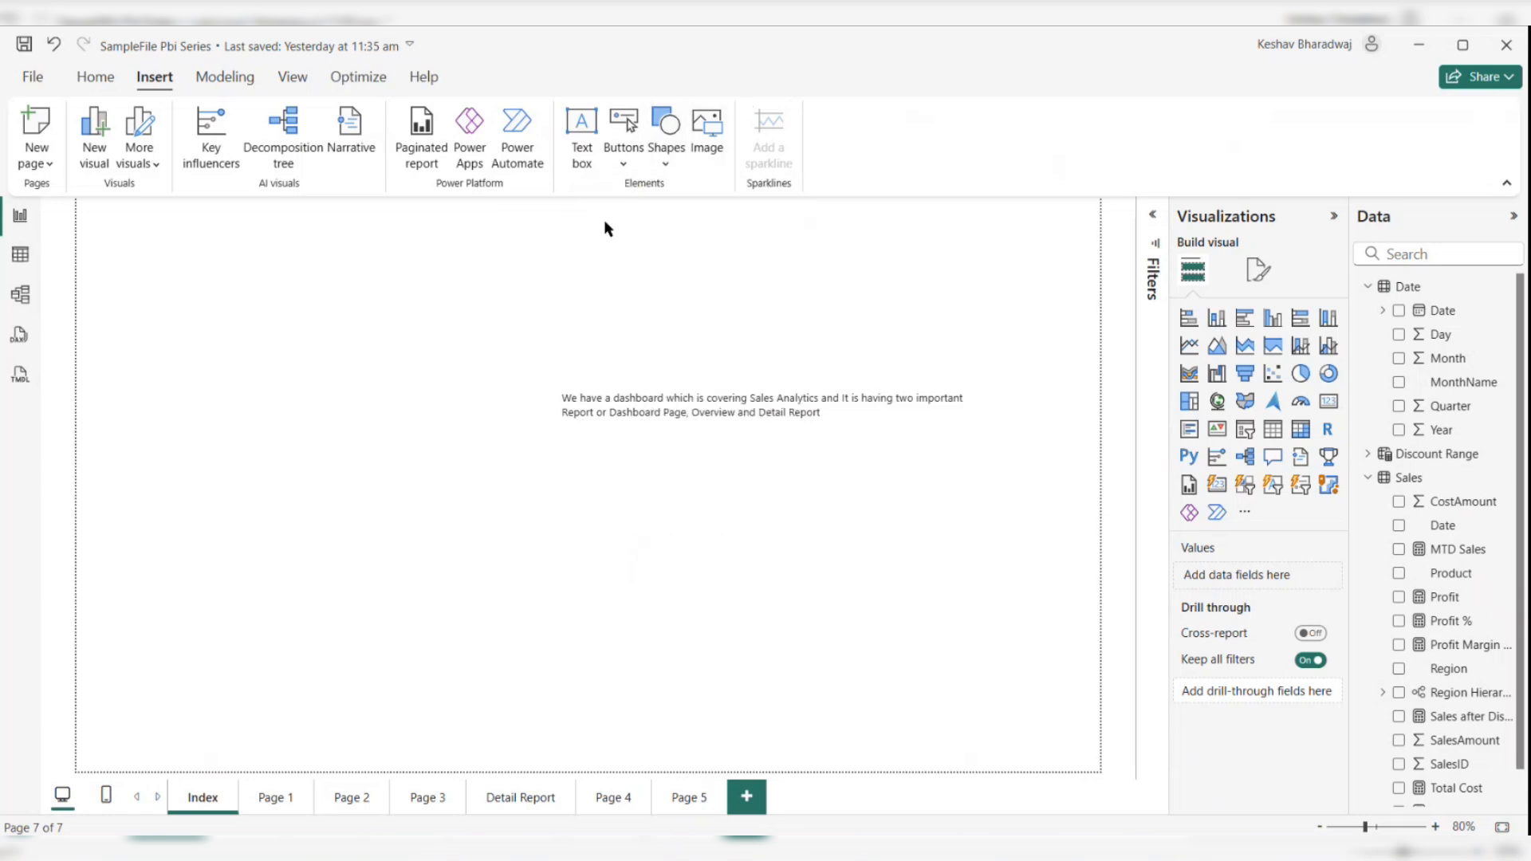
click(625, 158)
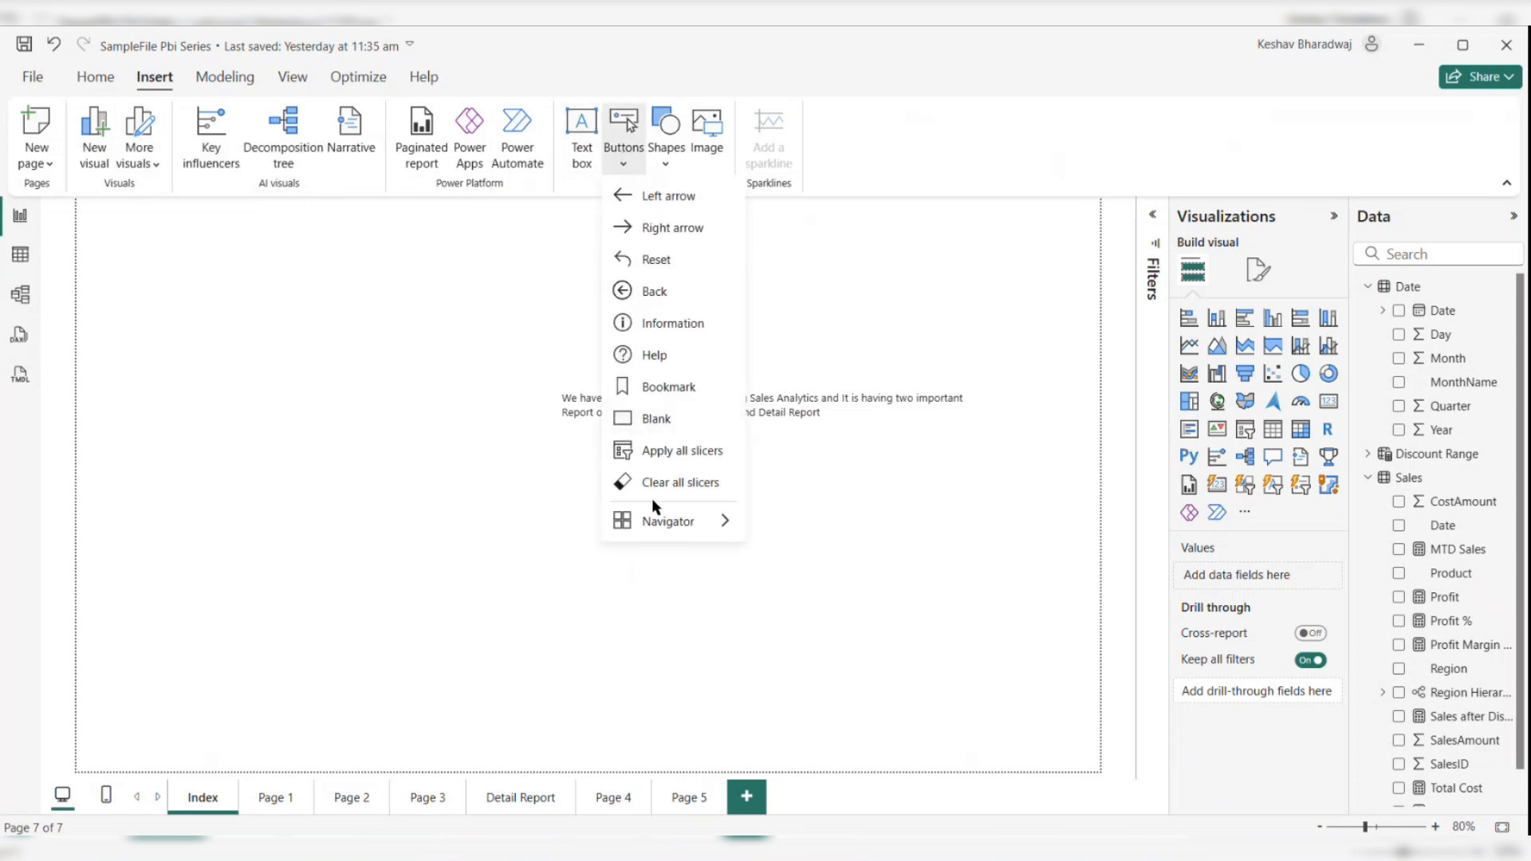
click(669, 420)
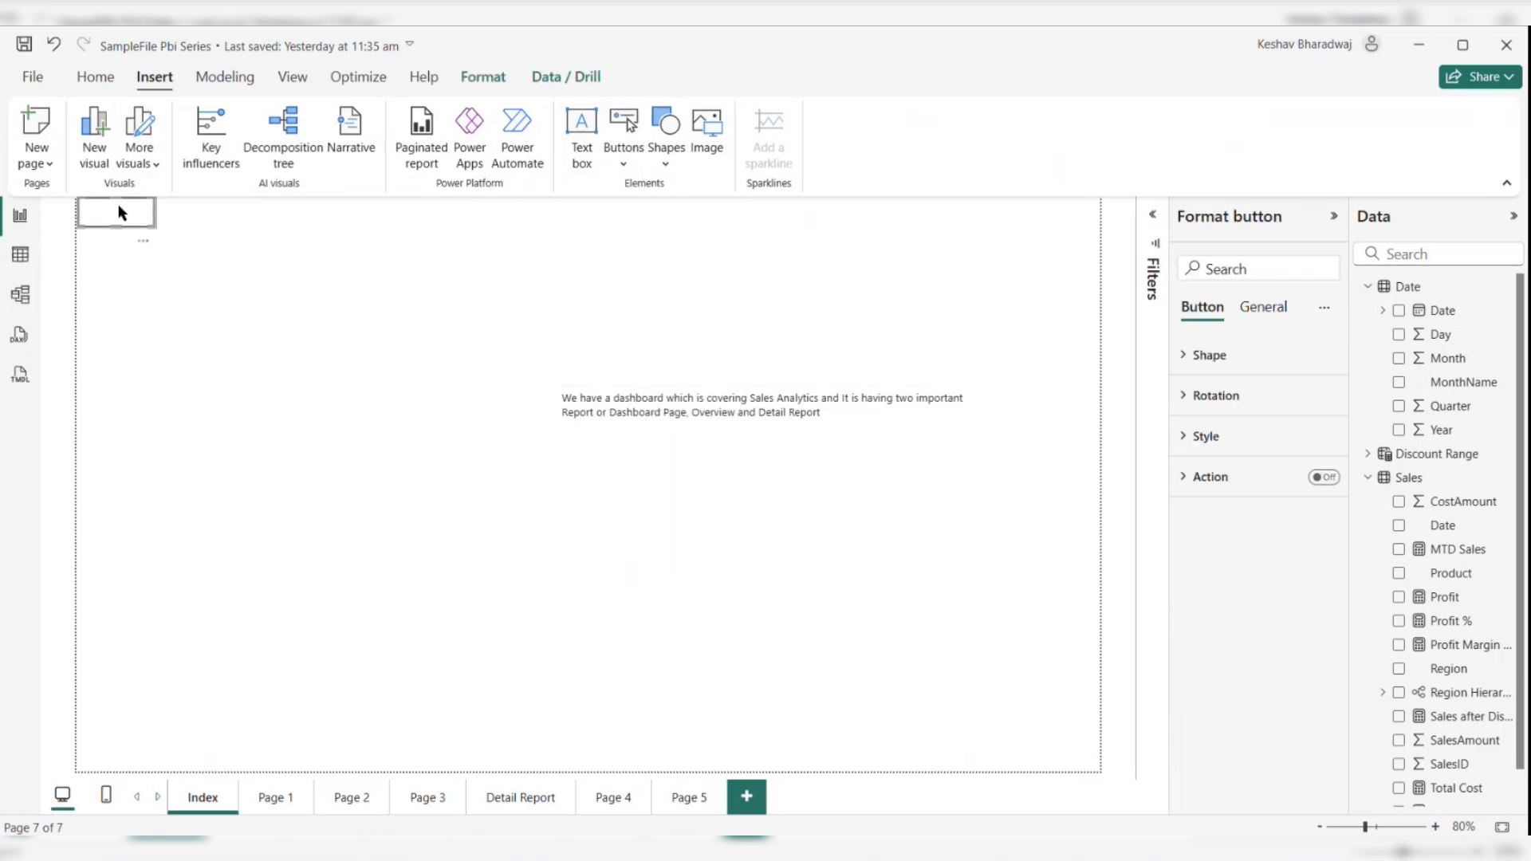
drag(122, 221, 425, 459)
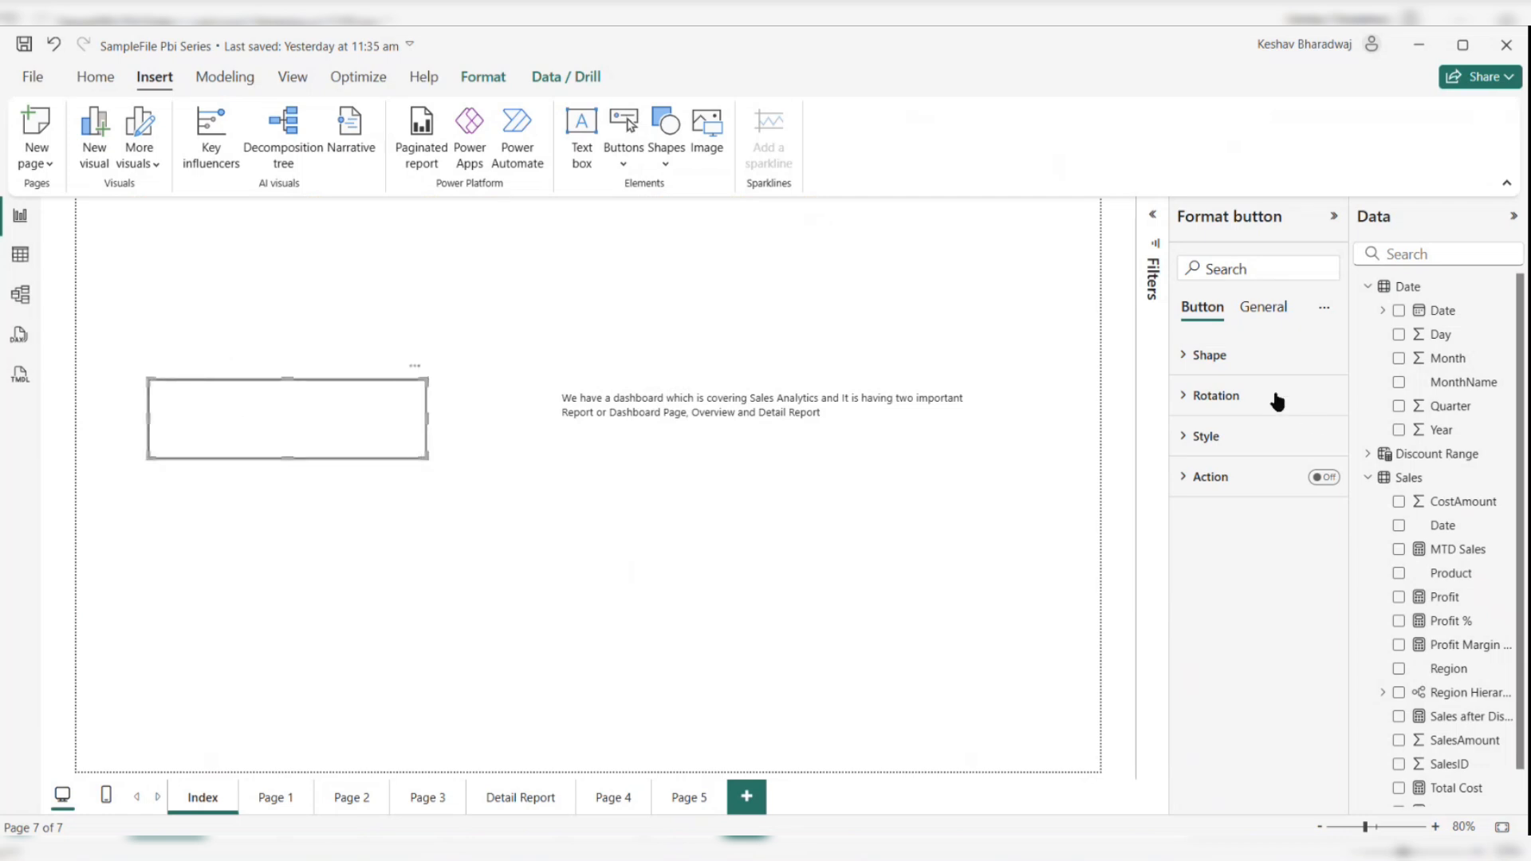
Step: Turn on the blank button's text and set its label to "Overview Page"
click(1198, 440)
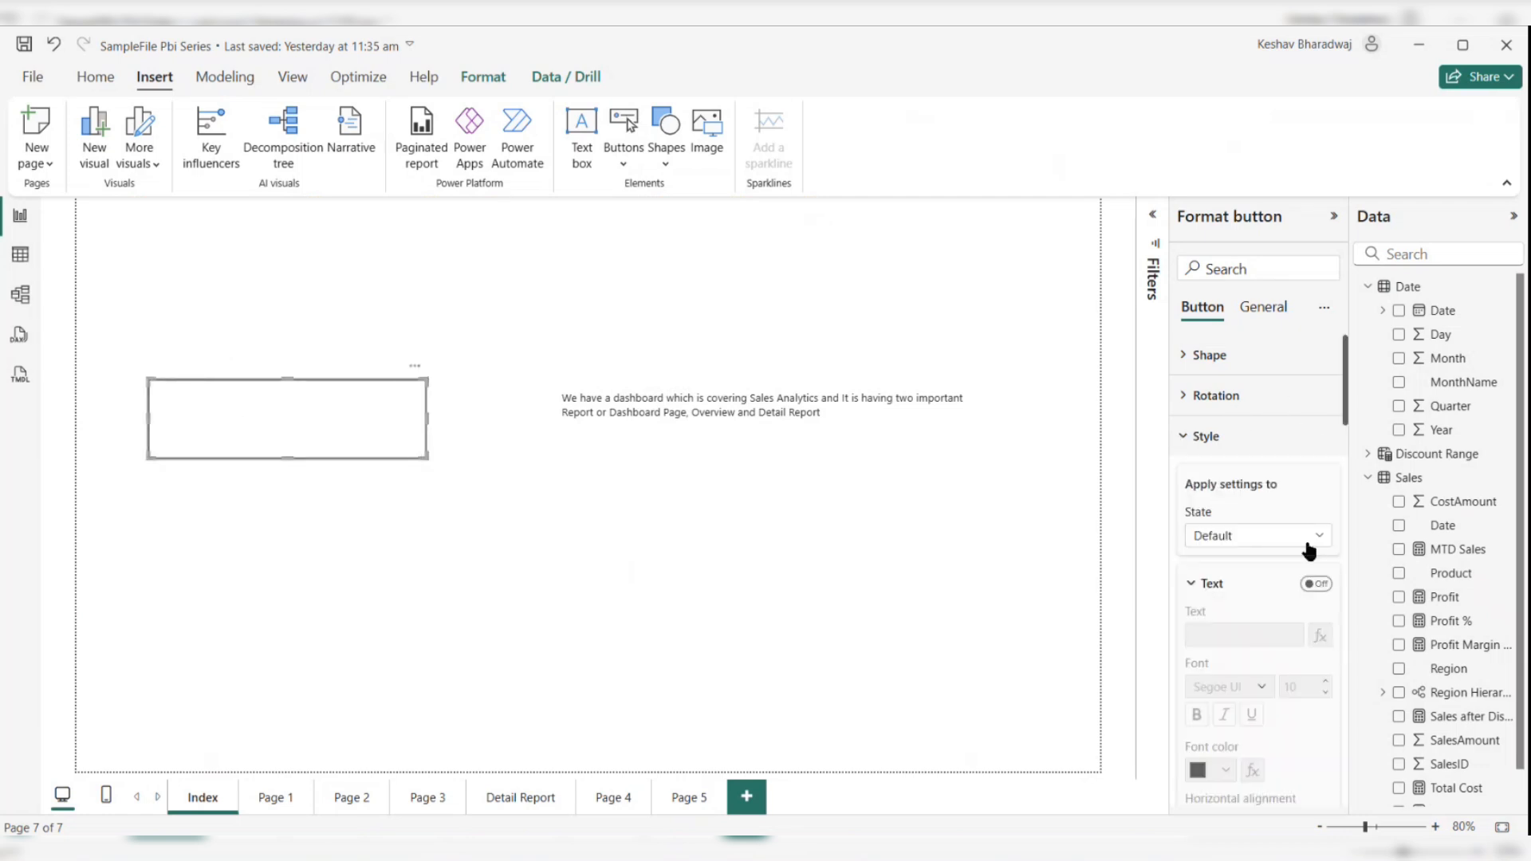
click(1315, 584)
click(1207, 639)
text(O)
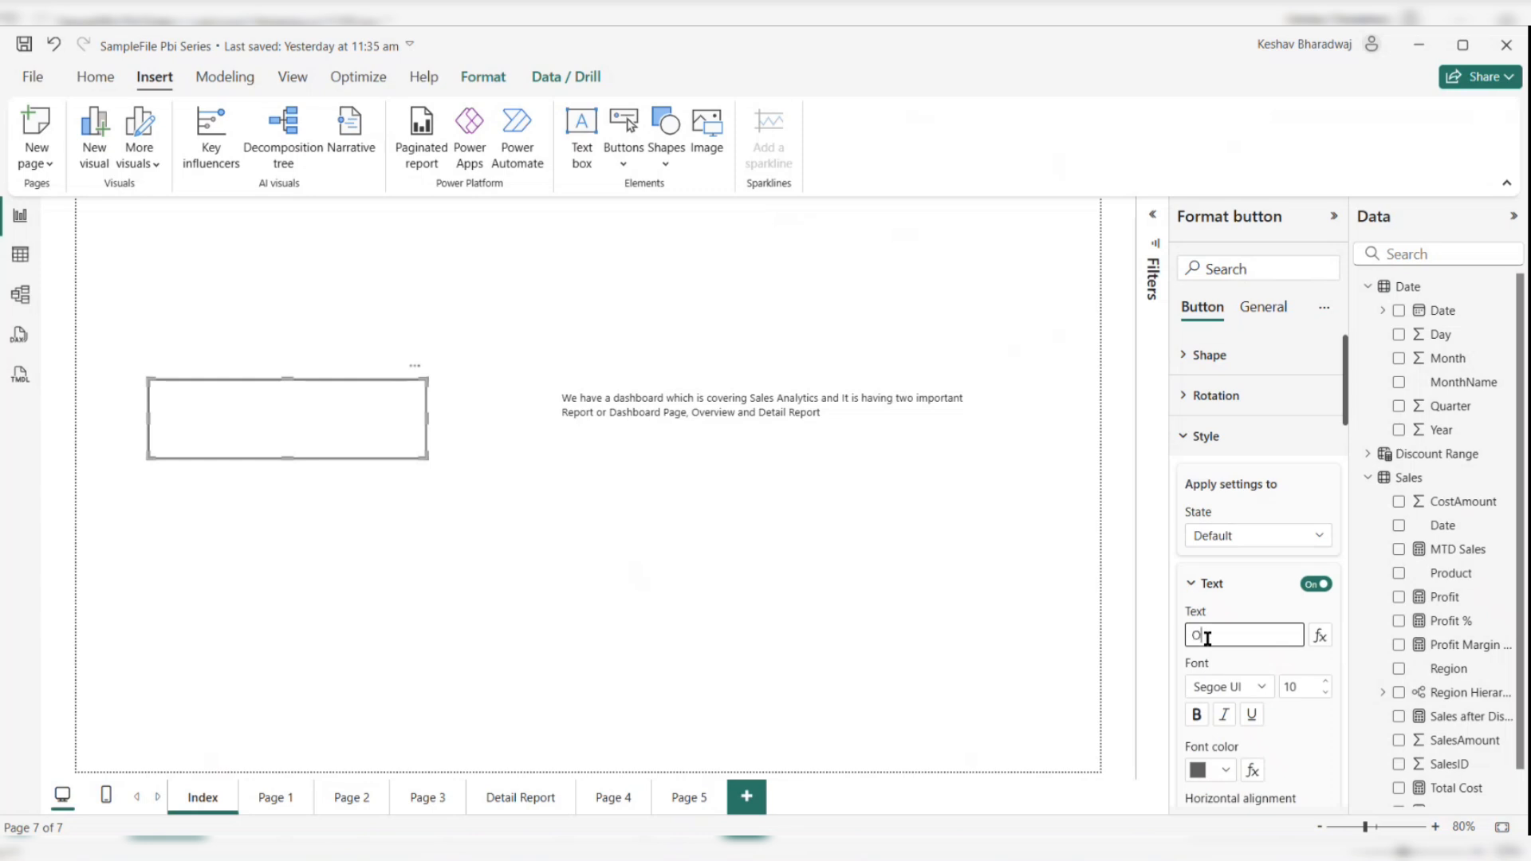
text(verview Page)
Step: Set the button label's font size to 17 and make it bold
click(1324, 682)
click(1324, 682)
click(1325, 681)
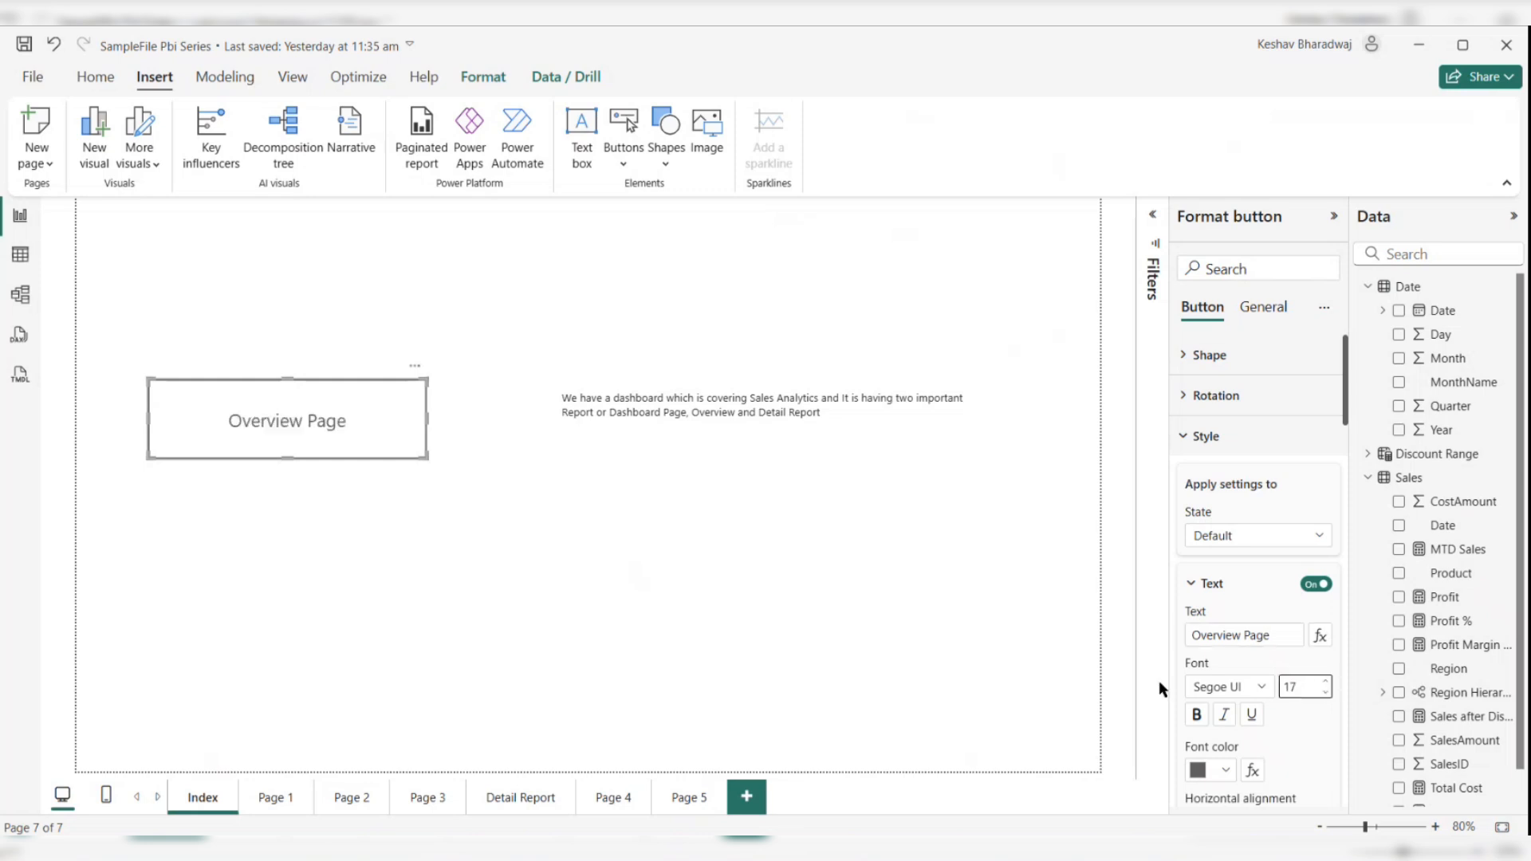
click(1197, 715)
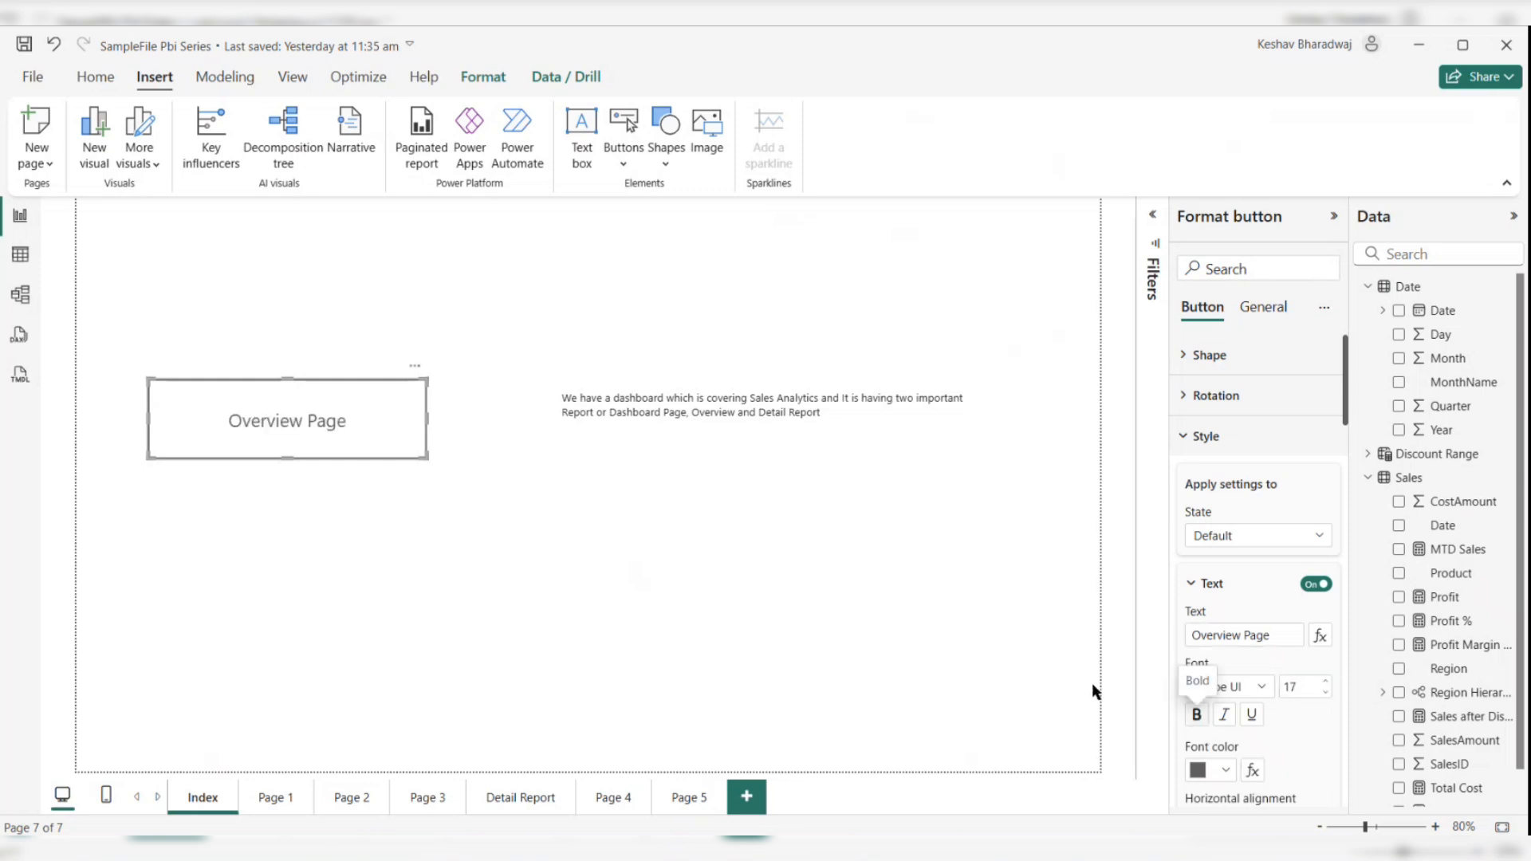
click(657, 539)
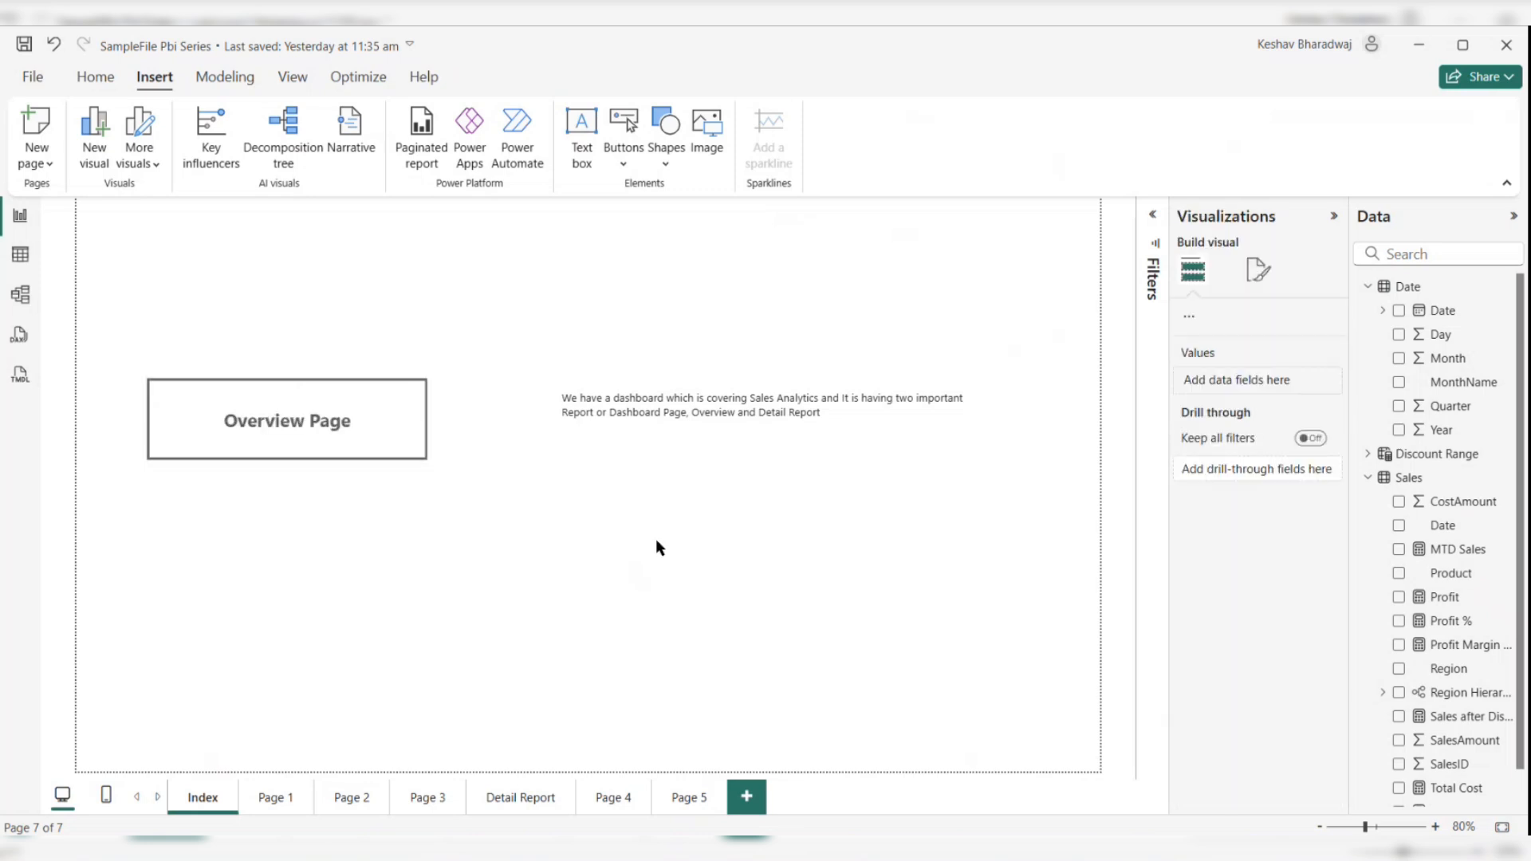
Step: Turn on the Overview Page button's action and set it to Page navigation with Page 2 as the destination
click(392, 411)
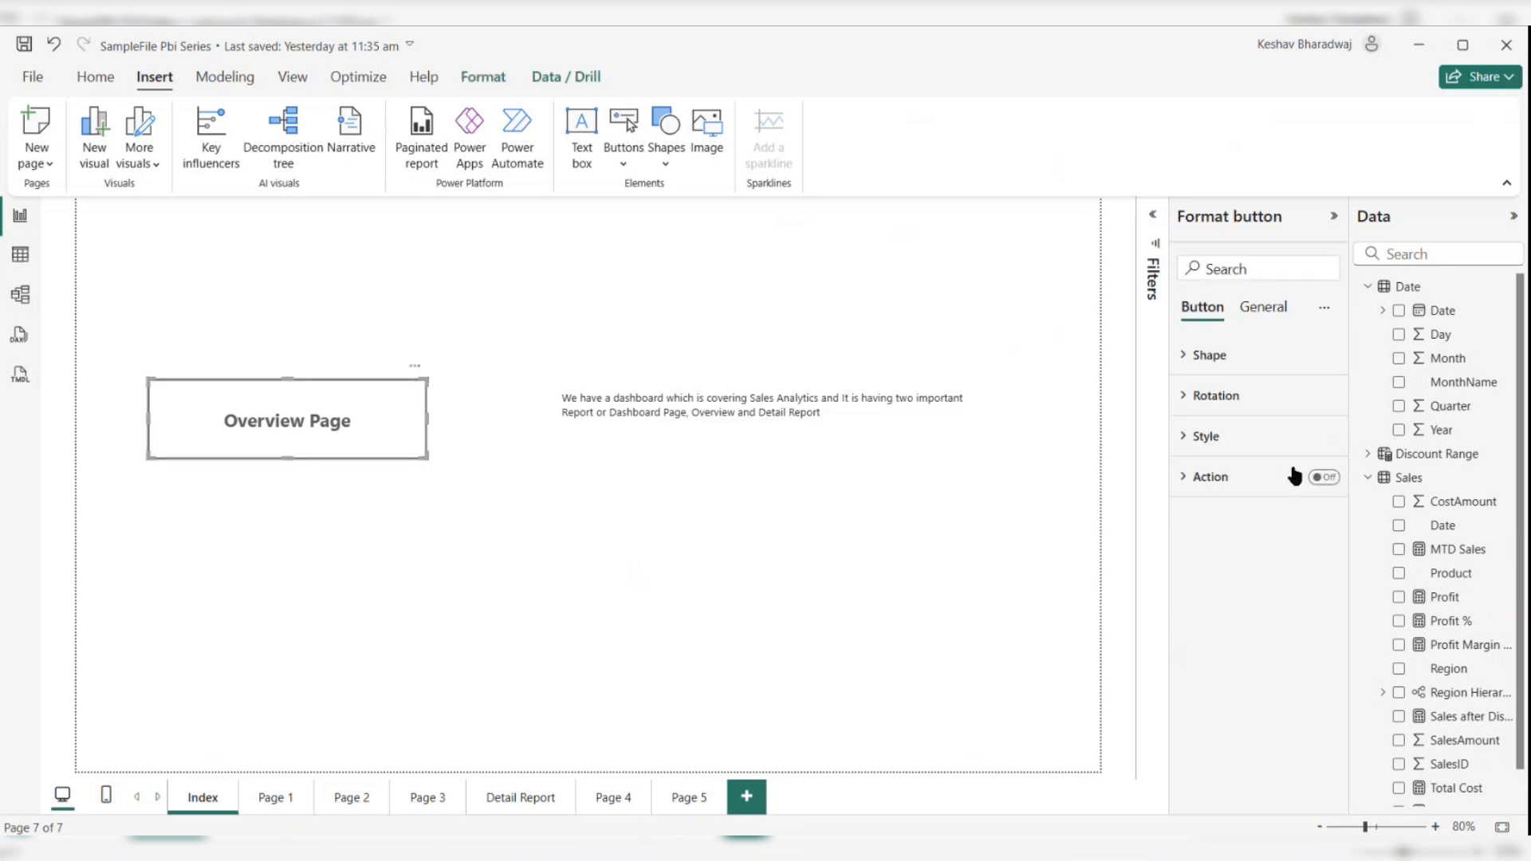
click(1320, 478)
click(1209, 479)
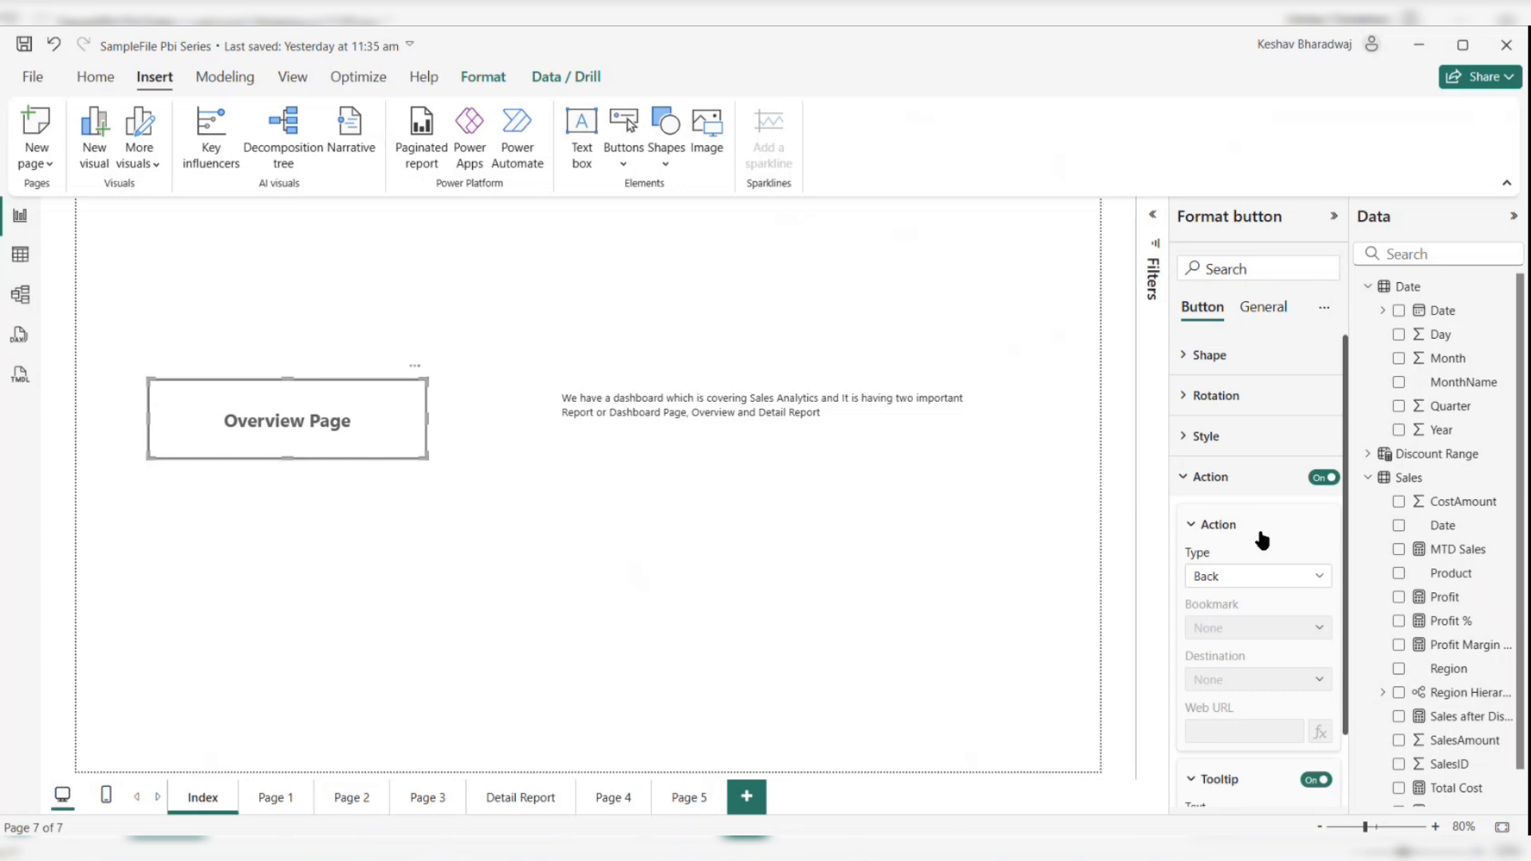
click(1280, 577)
click(1238, 672)
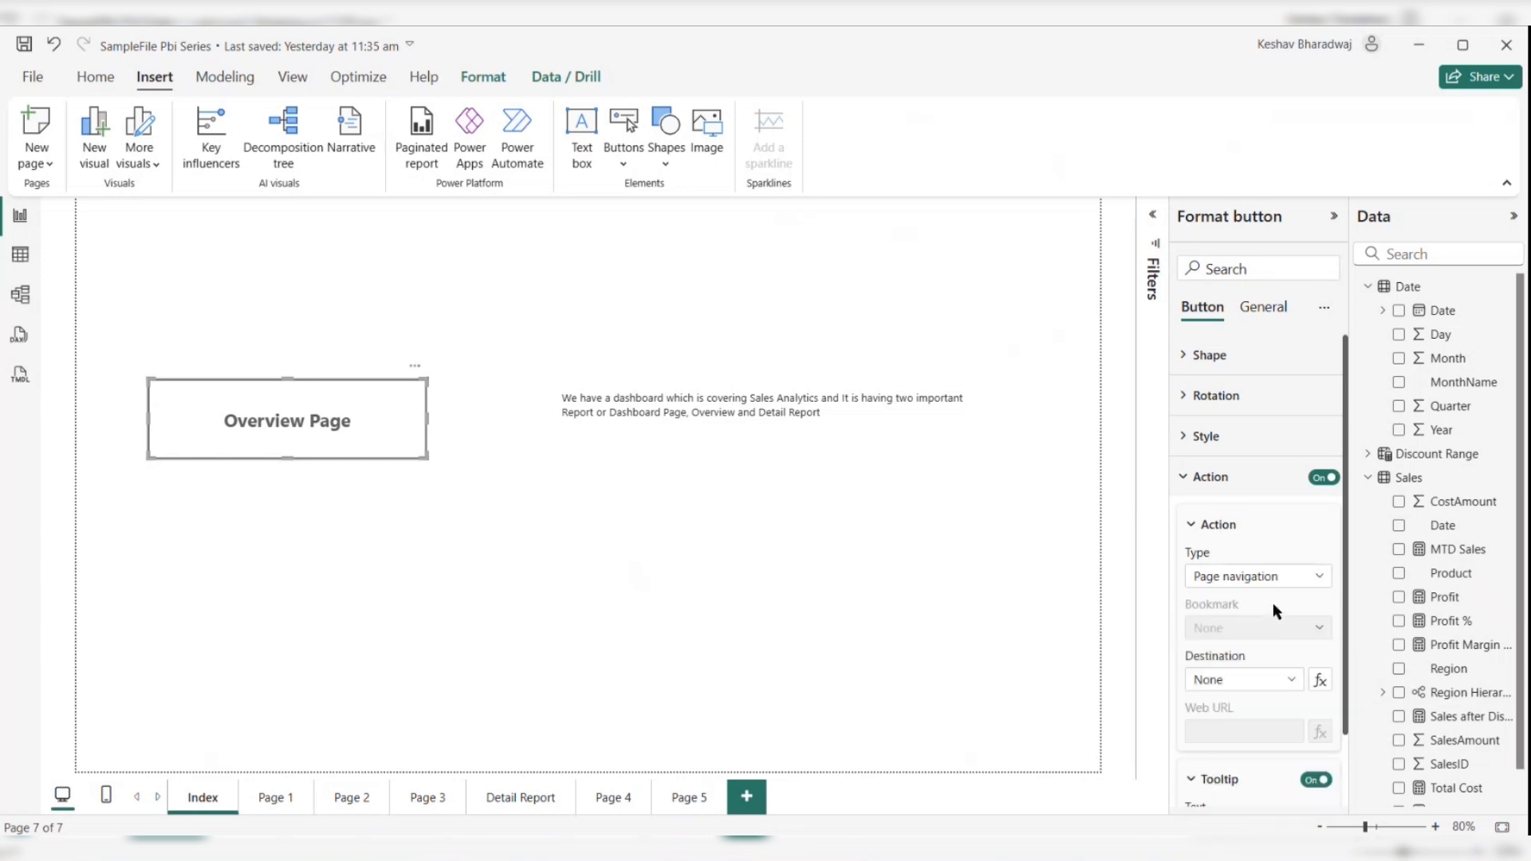
click(1261, 680)
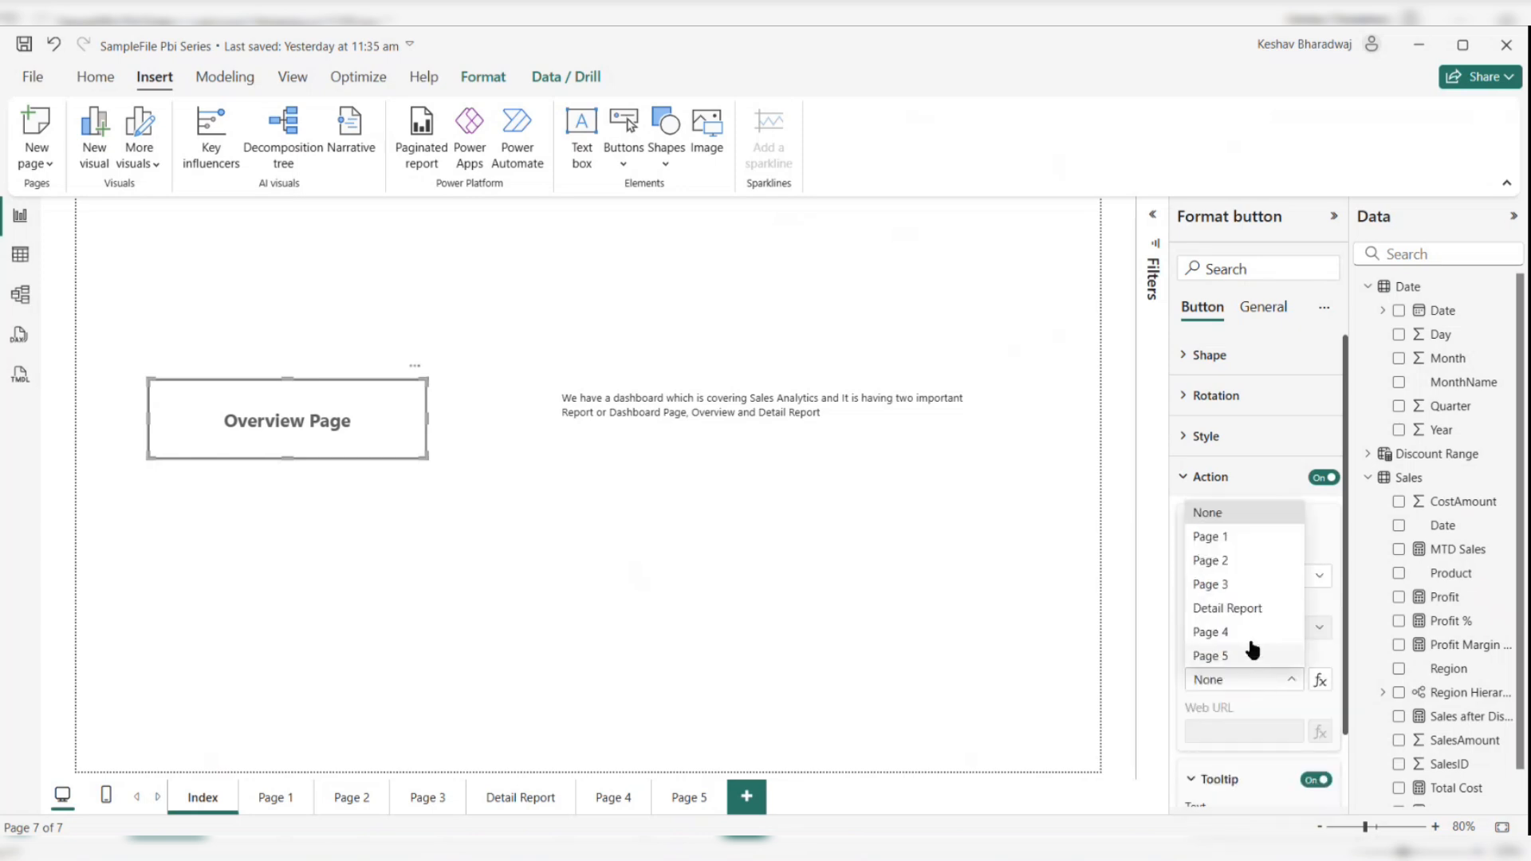
click(1238, 562)
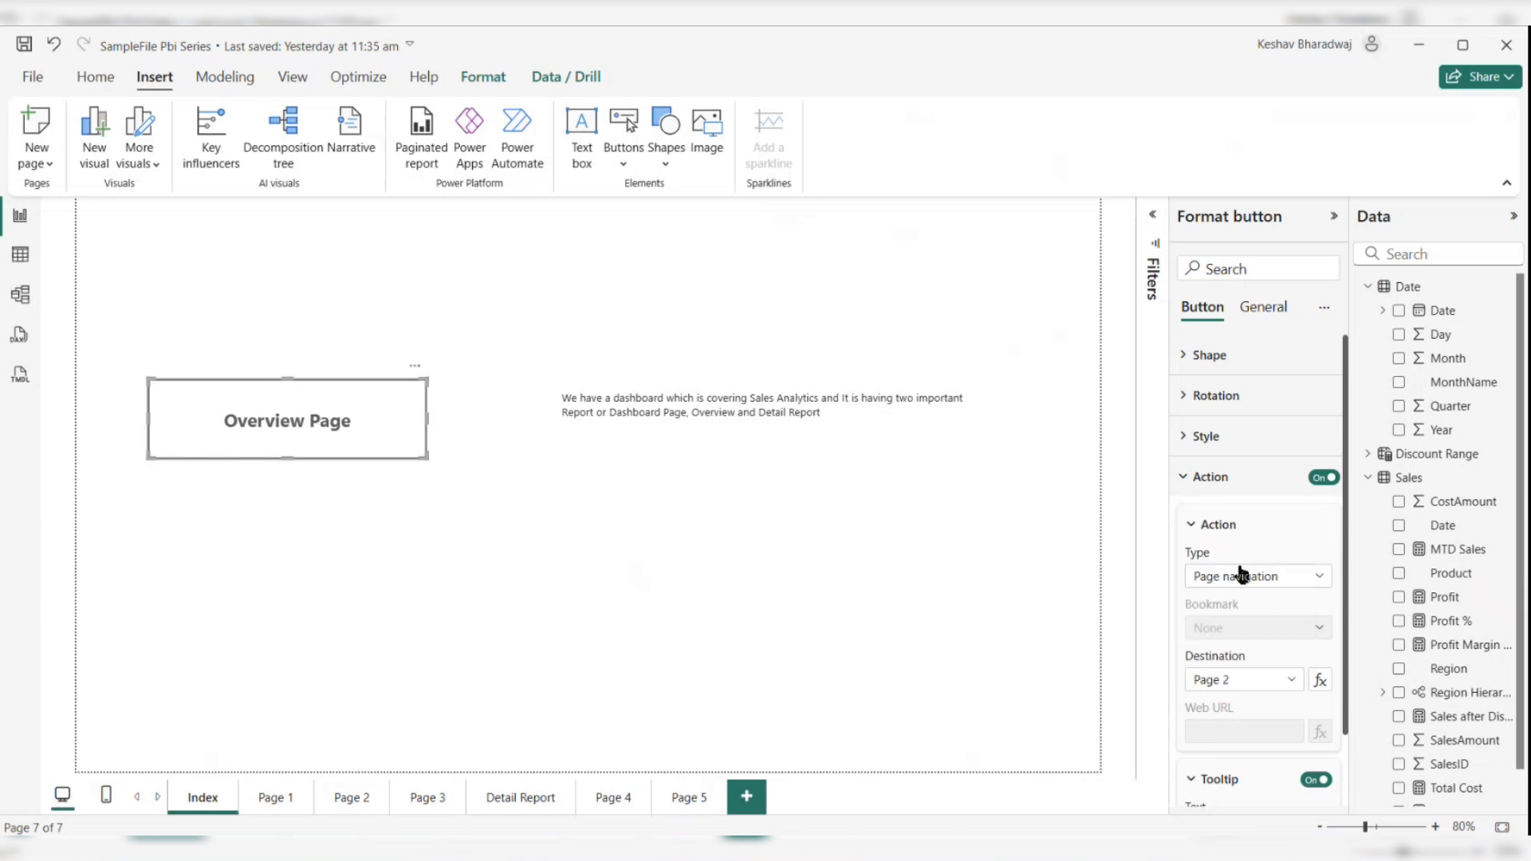
click(354, 773)
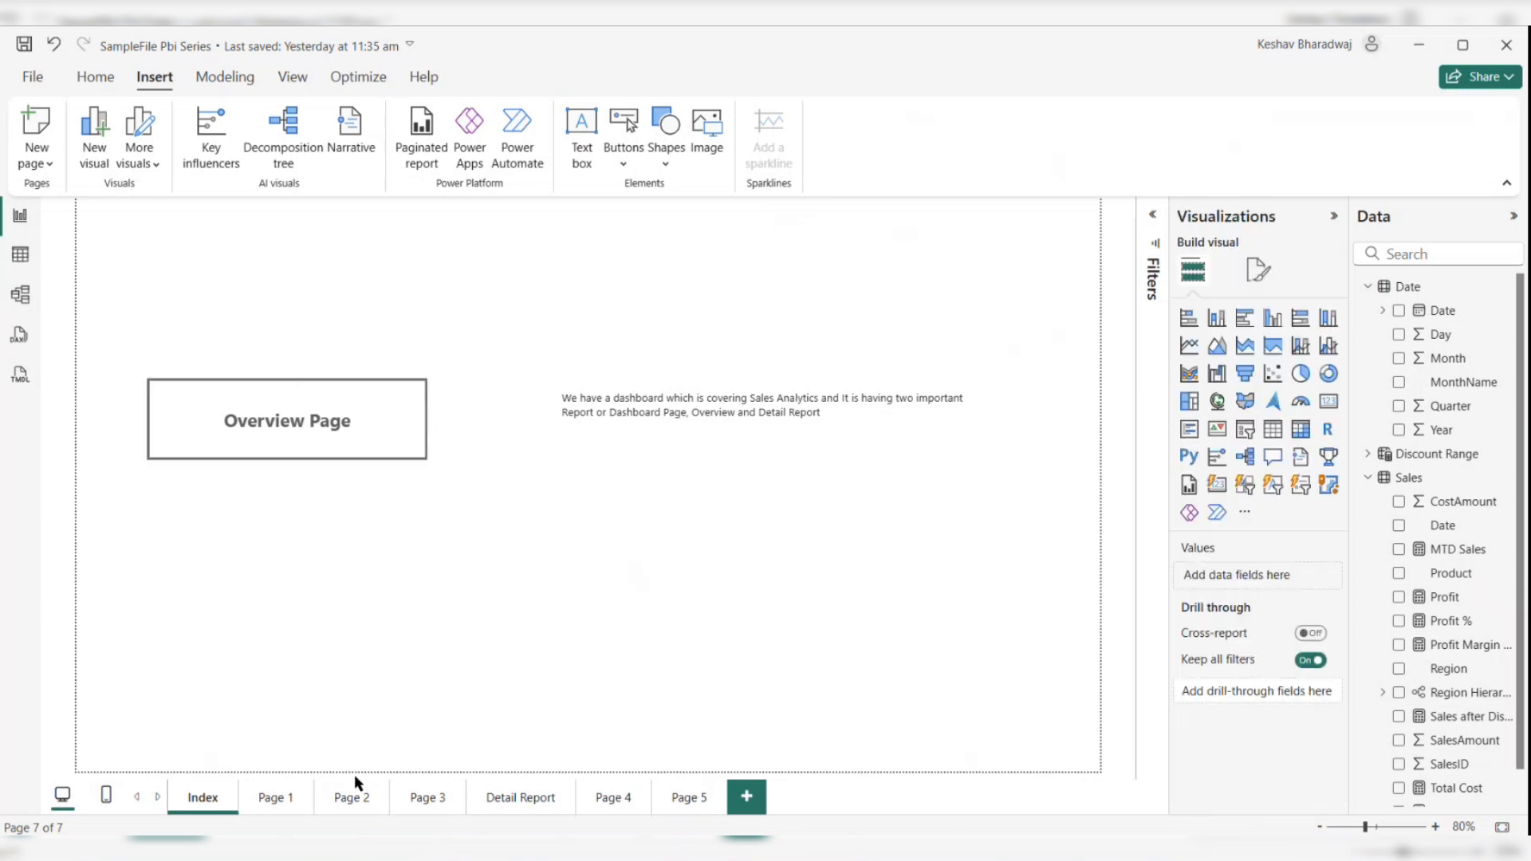
Step: Check the contents of Page 2 and rename that page Overview
click(350, 798)
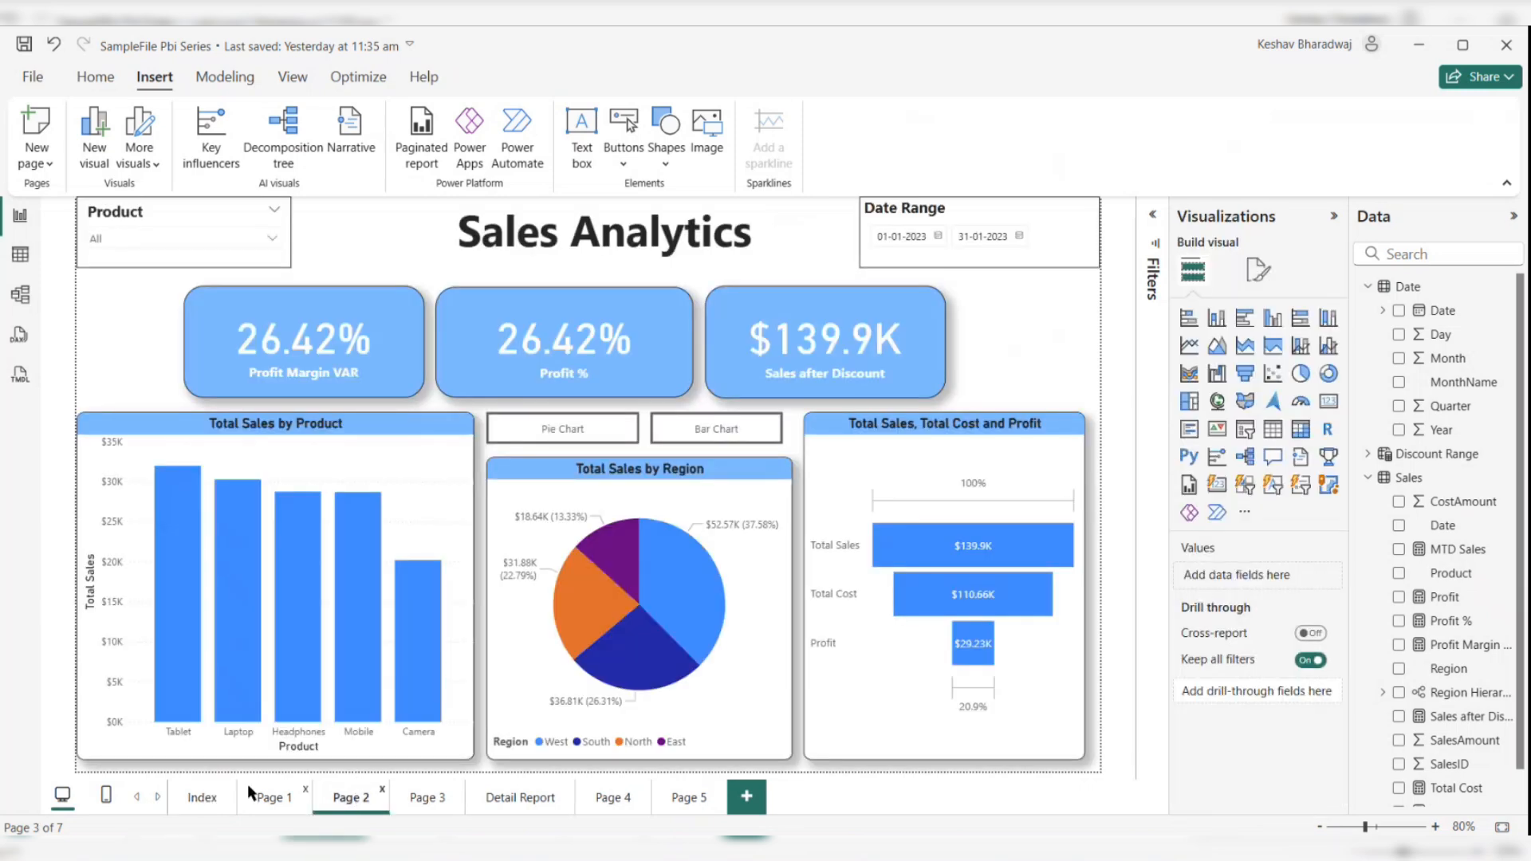
click(197, 800)
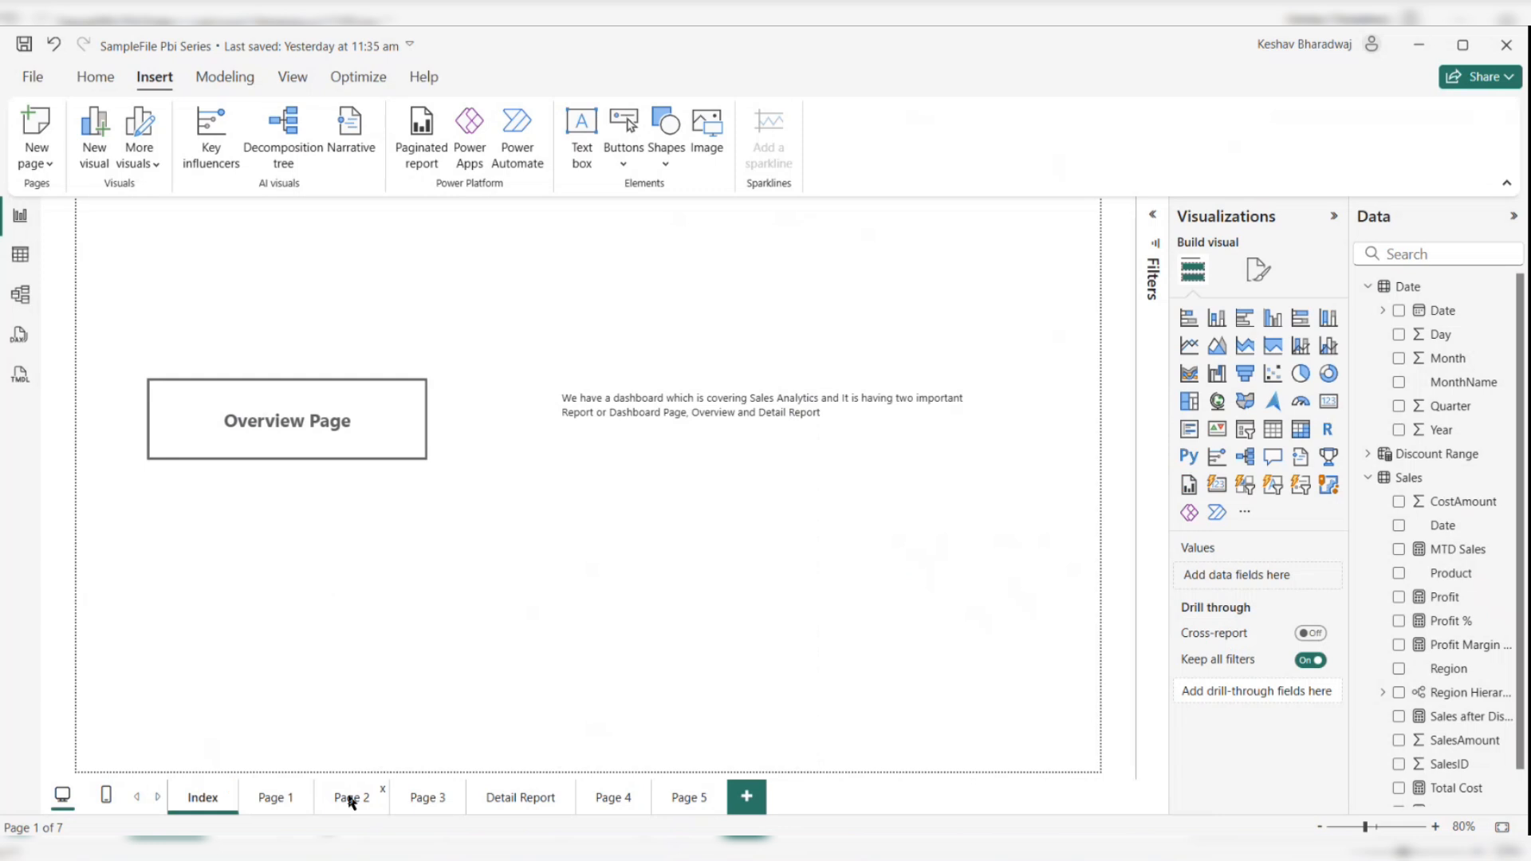
double_click(351, 801)
text(De)
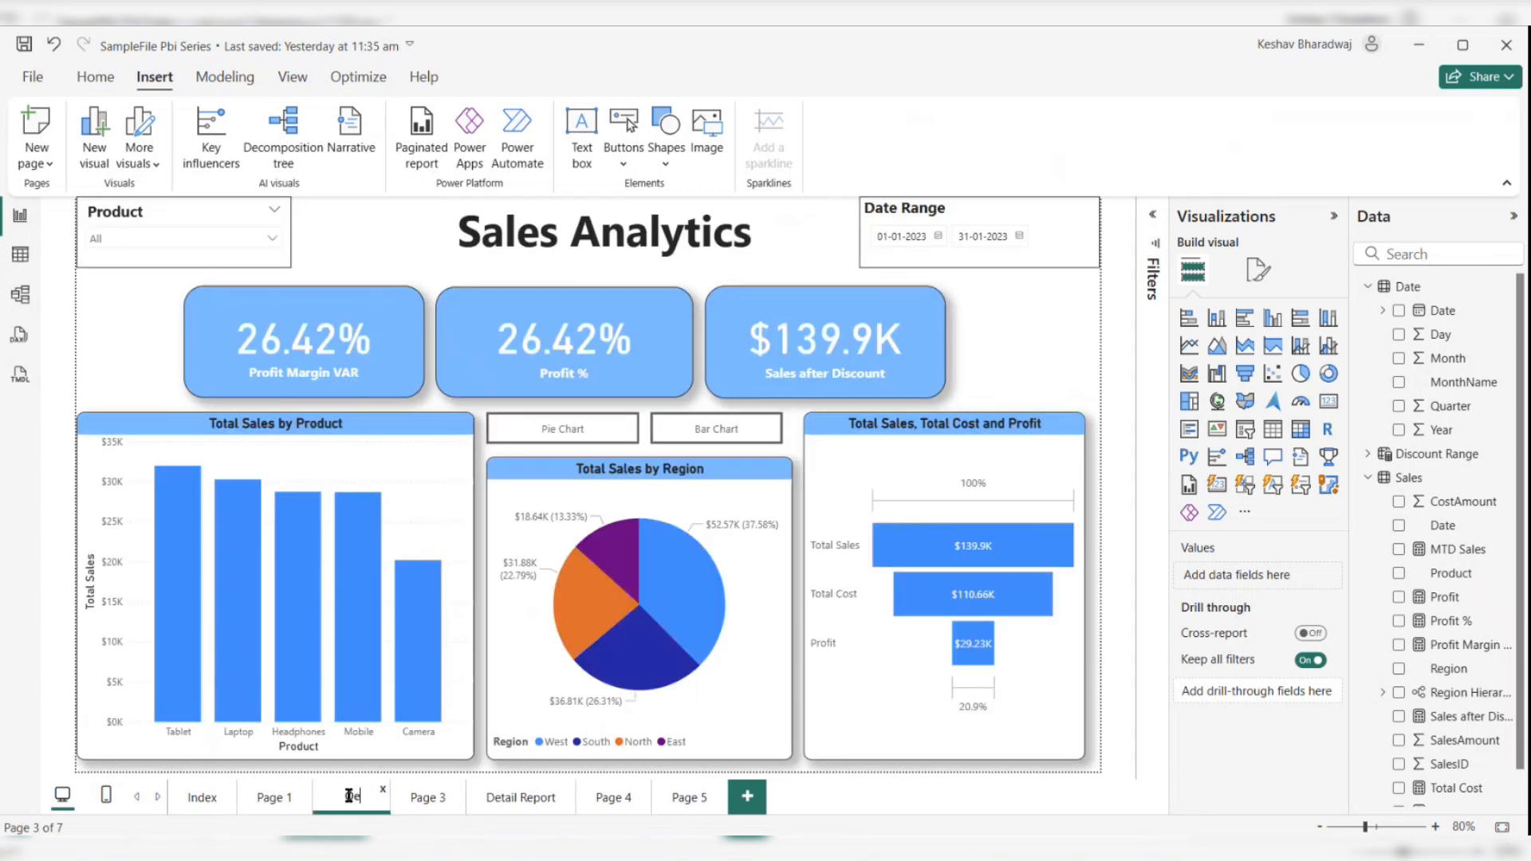
key(BackSpace)
key(BackSpace)
text(Overview)
key(Return)
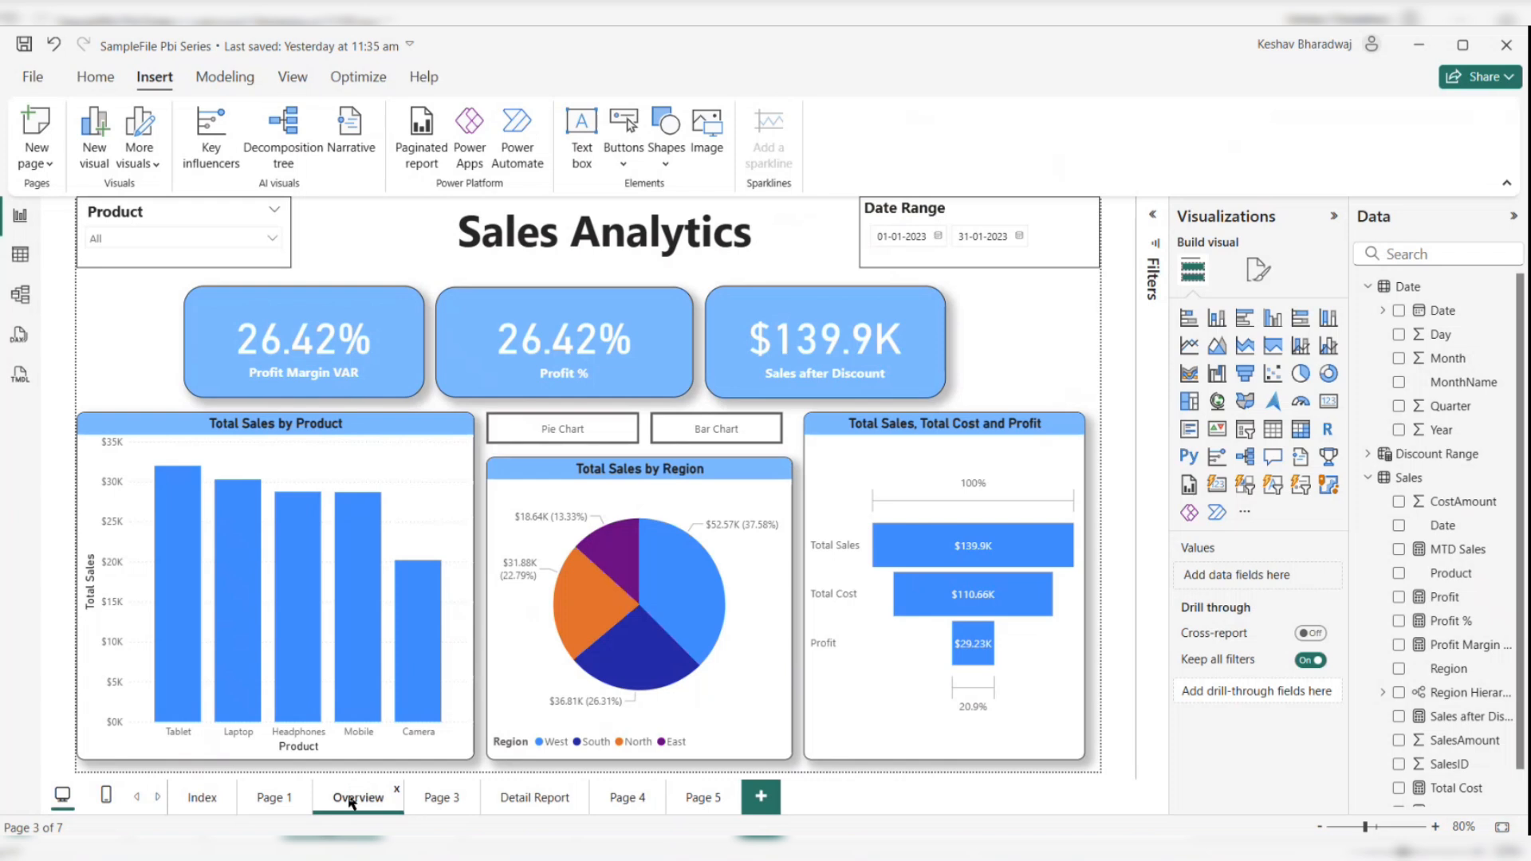
Step: Test the Overview Page button from the Index page by following its link, and return to Index
click(197, 804)
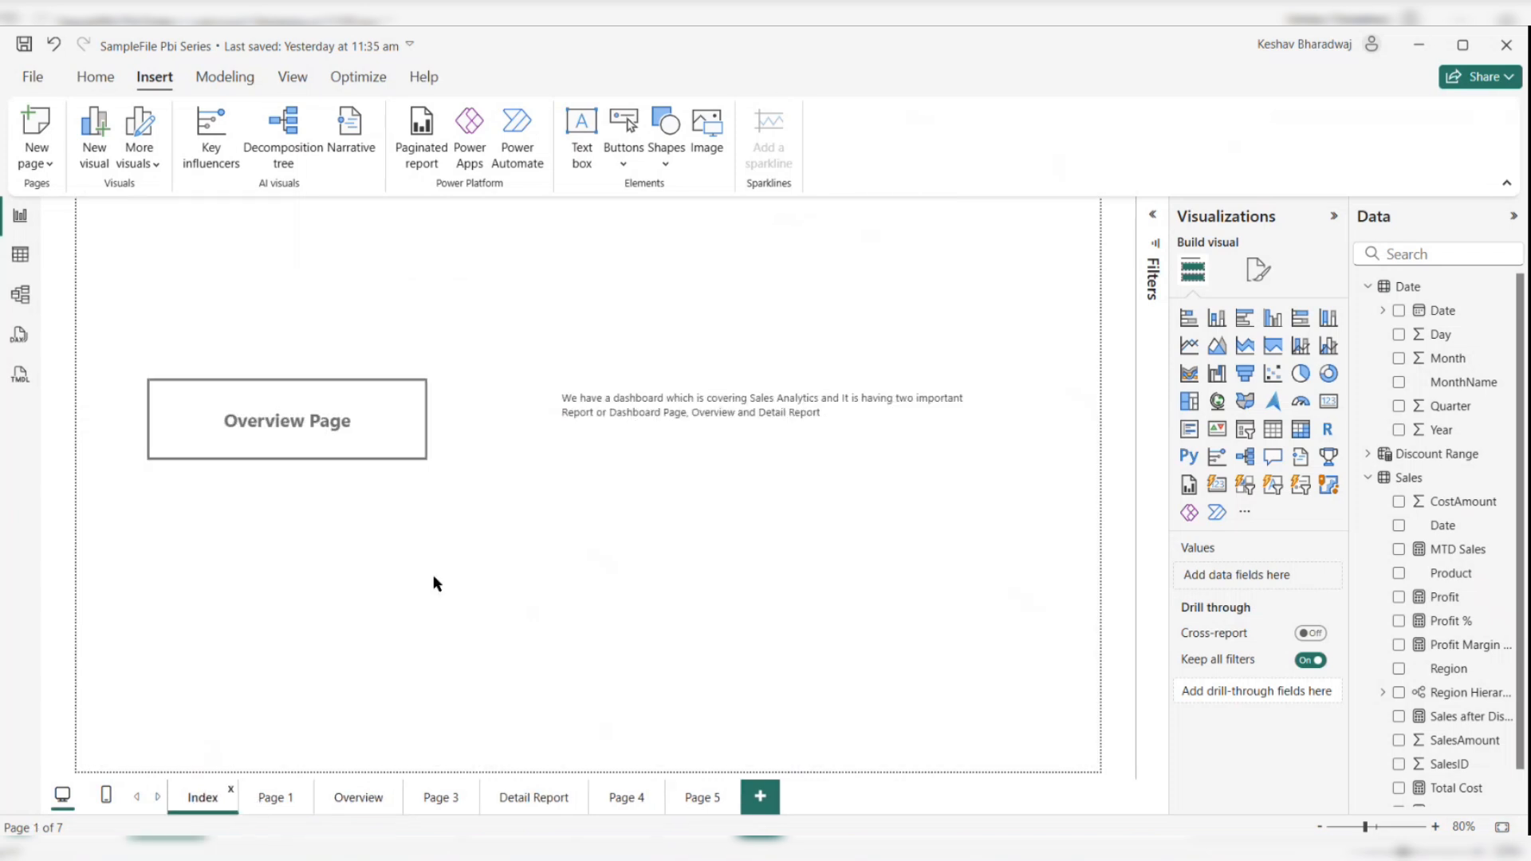
ctrl+click(332, 437)
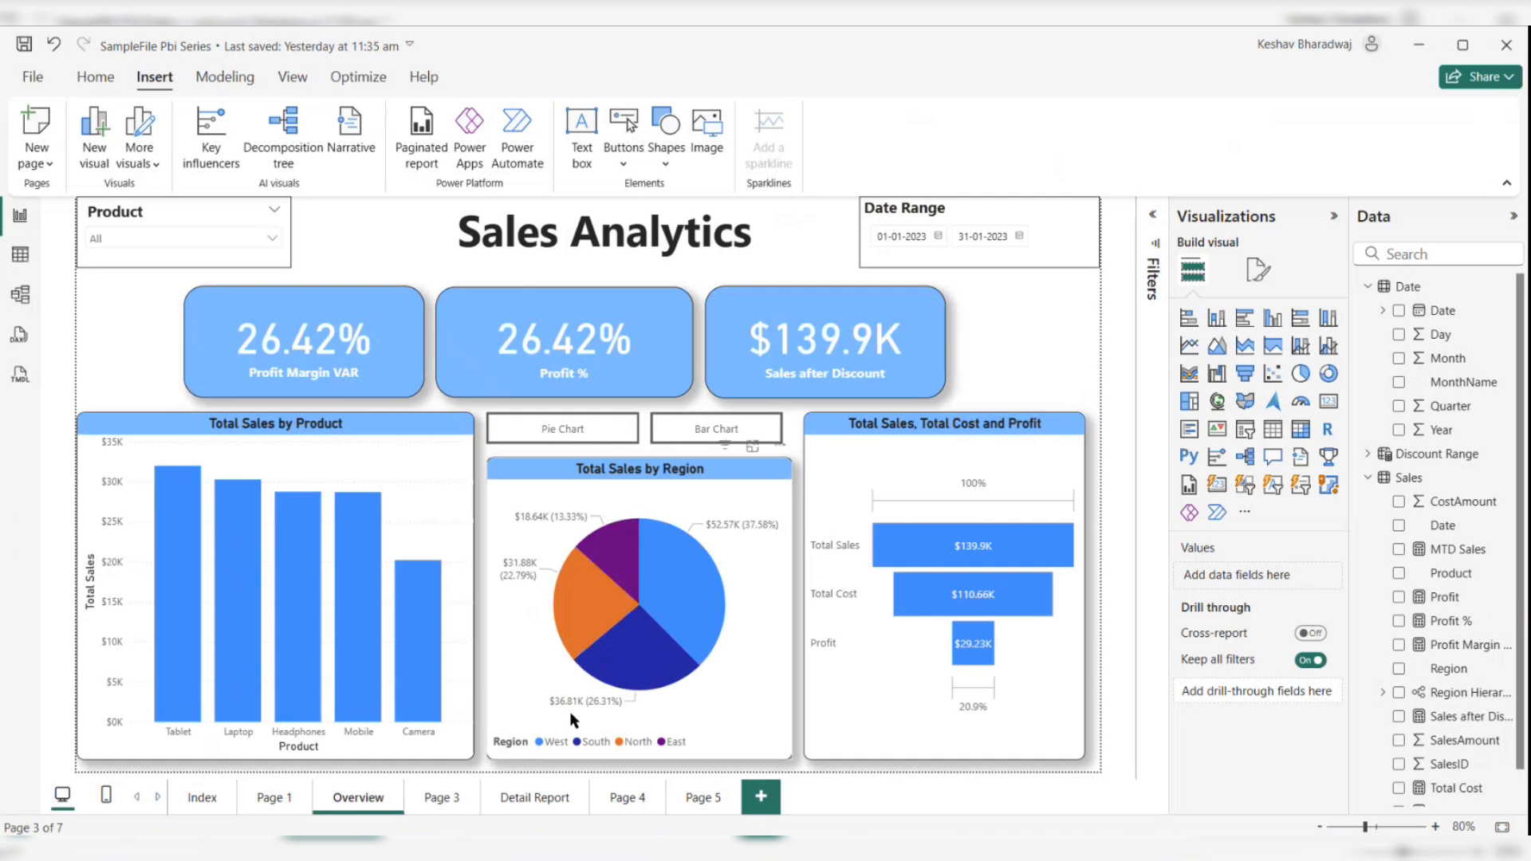
click(199, 798)
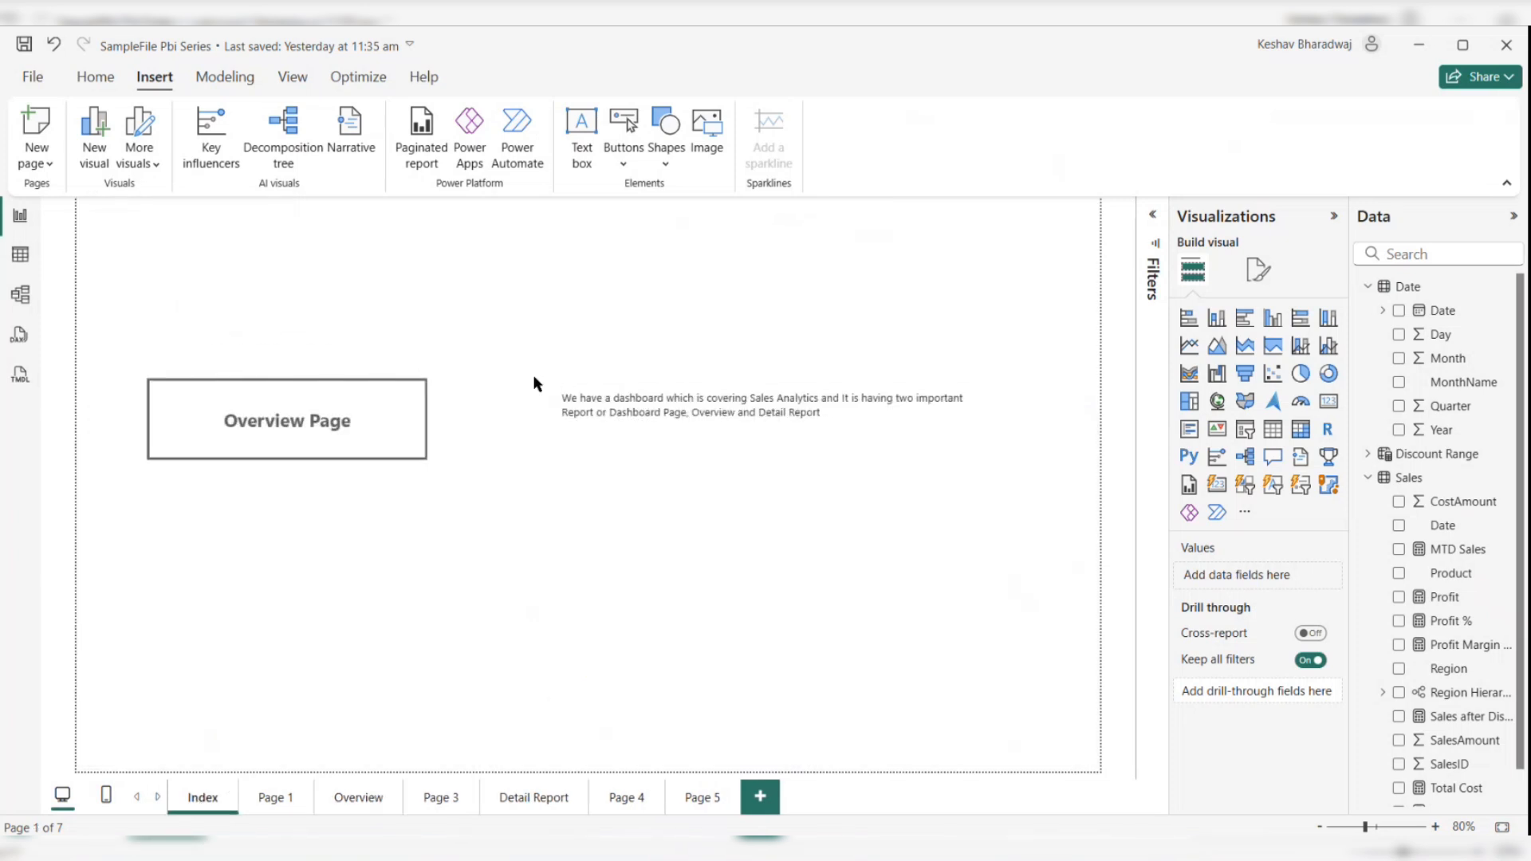
Step: Insert the image cyber-security.png from Downloads and place it below the Overview Page button
click(708, 144)
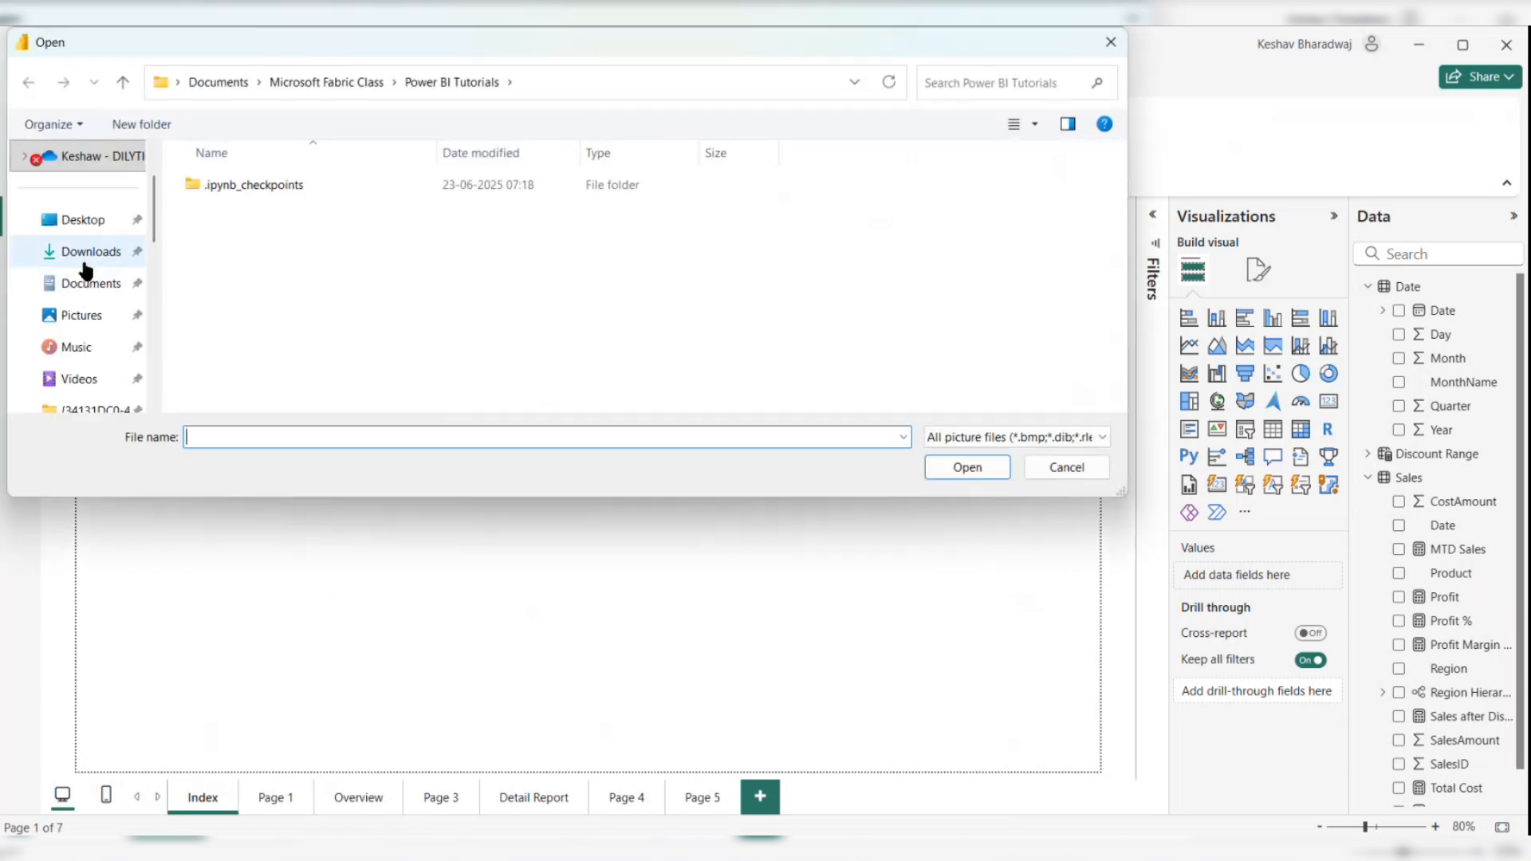
click(85, 253)
scroll(386, 303, down, 2)
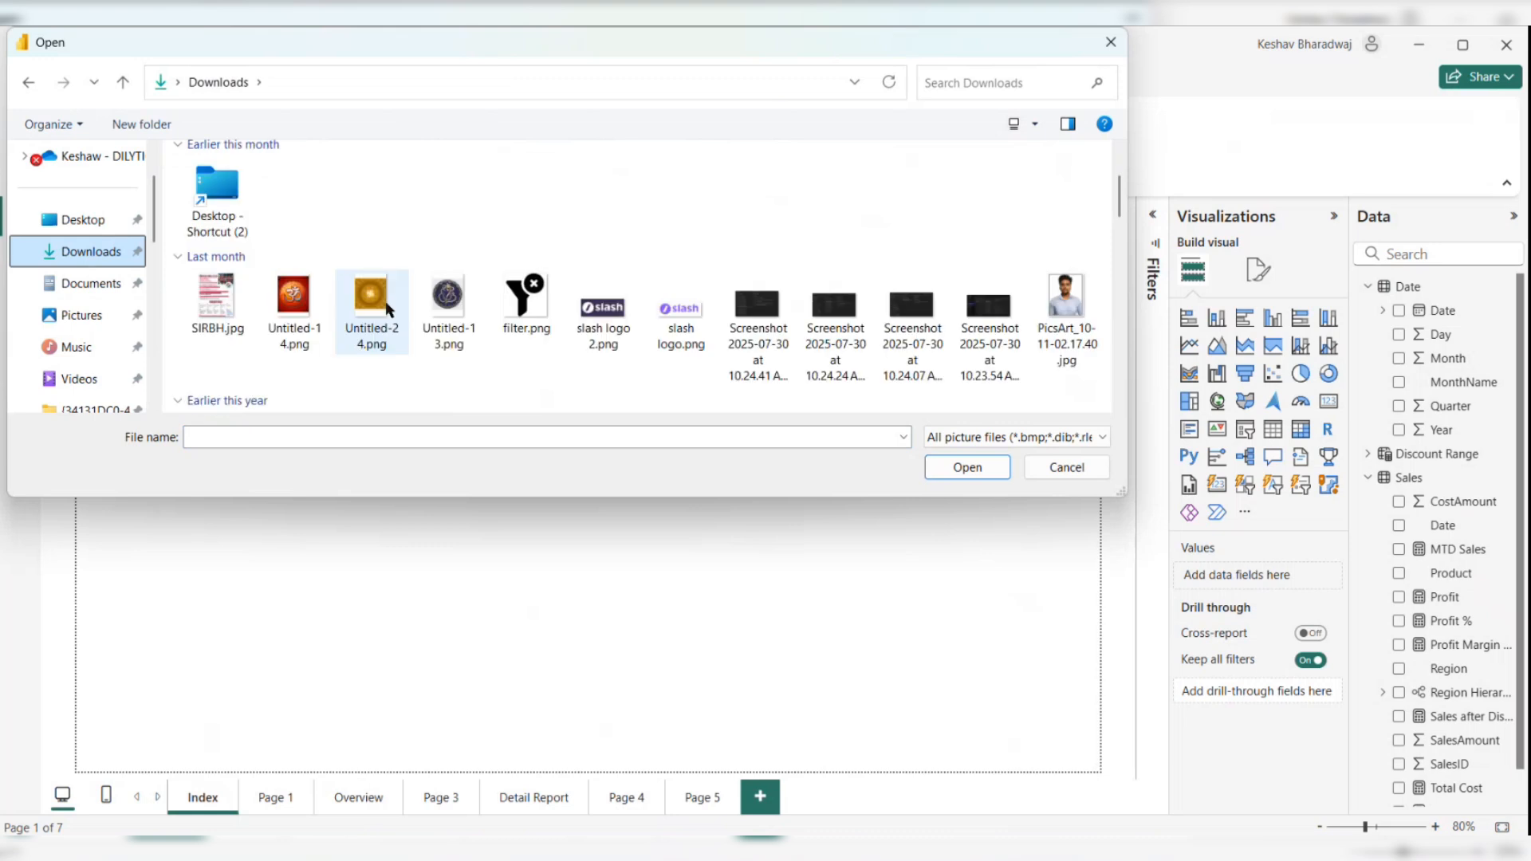
scroll(386, 307, down, 3)
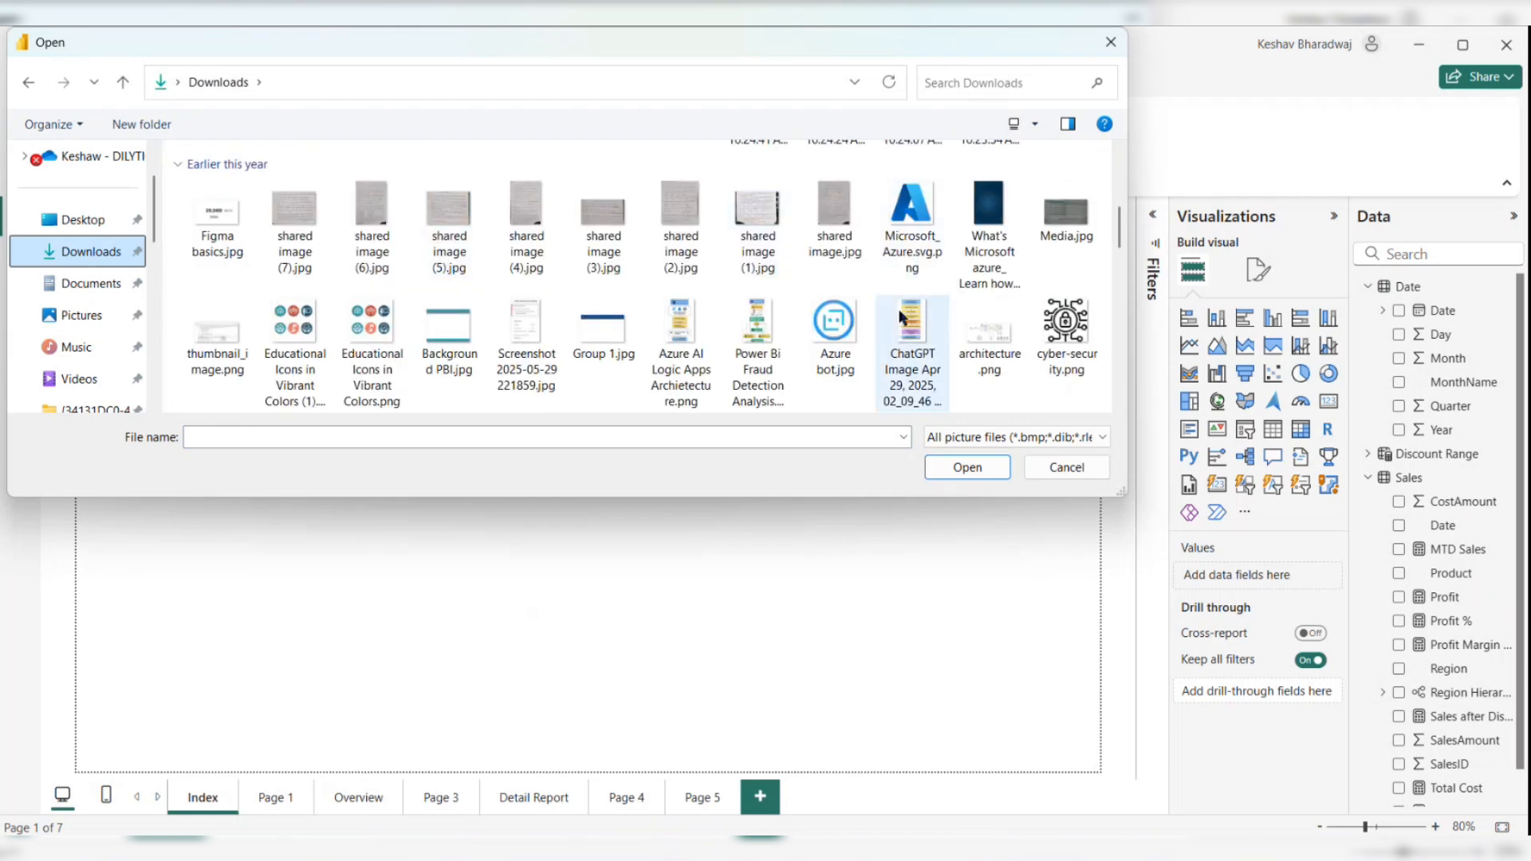
click(1052, 324)
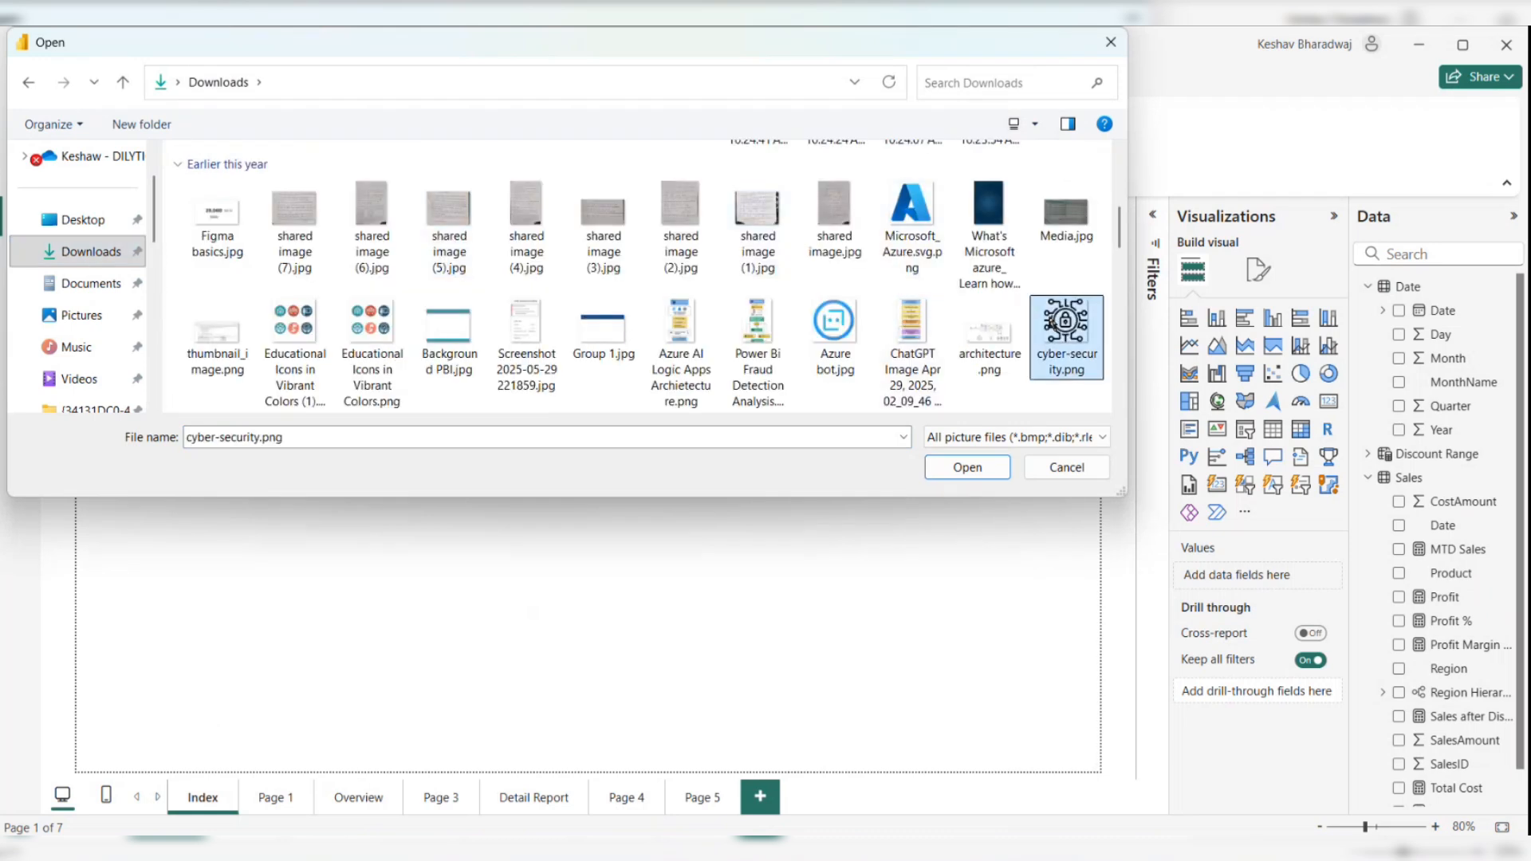
double_click(1051, 322)
drag(307, 267, 315, 541)
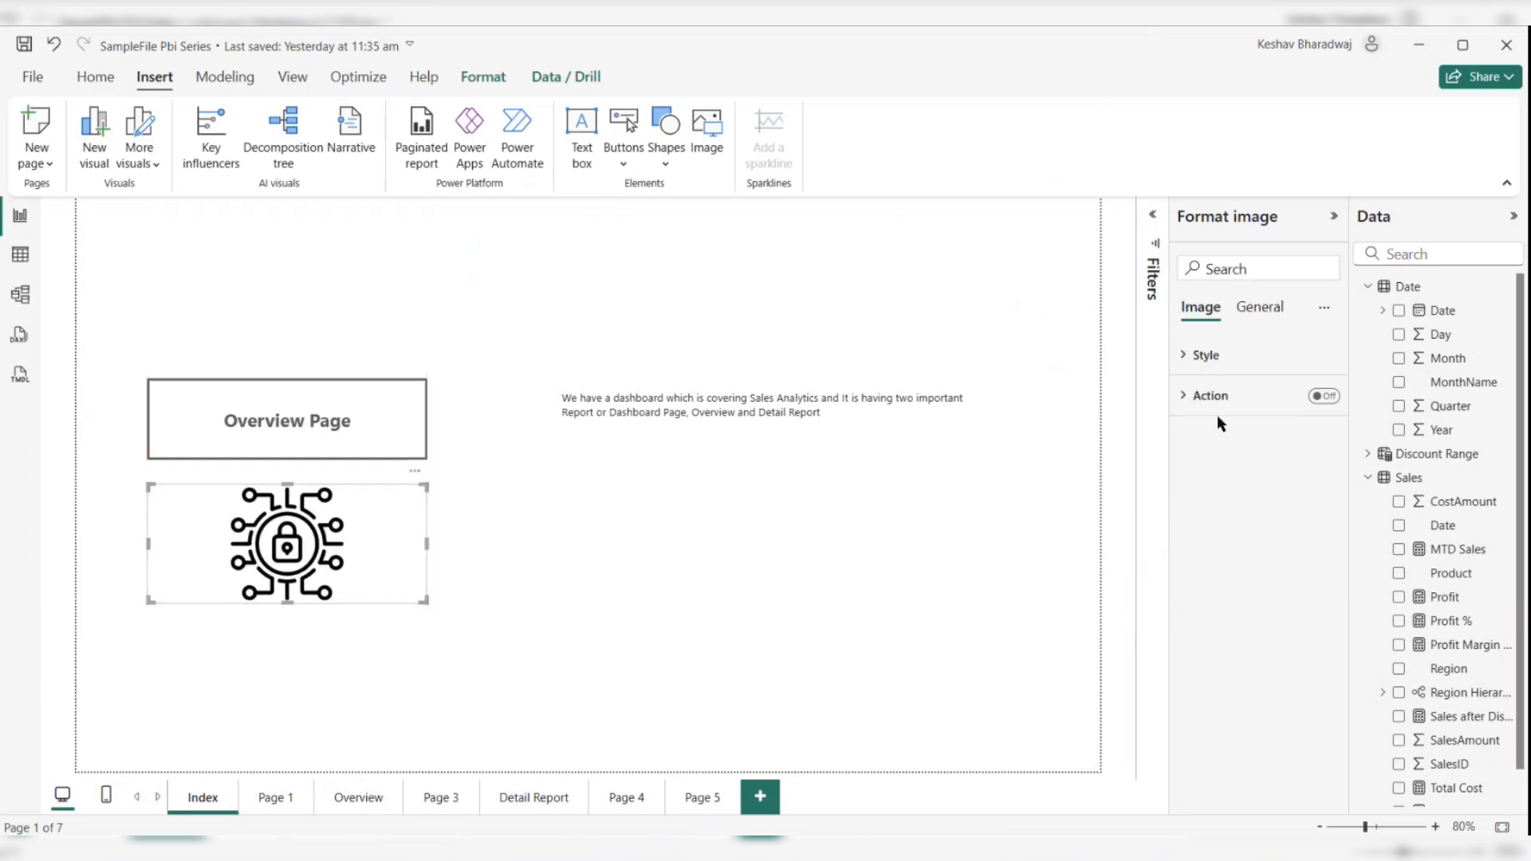
Step: Set the image's action to Page navigation with Detail Report as the destination, and test the link before returning to Index
click(1322, 397)
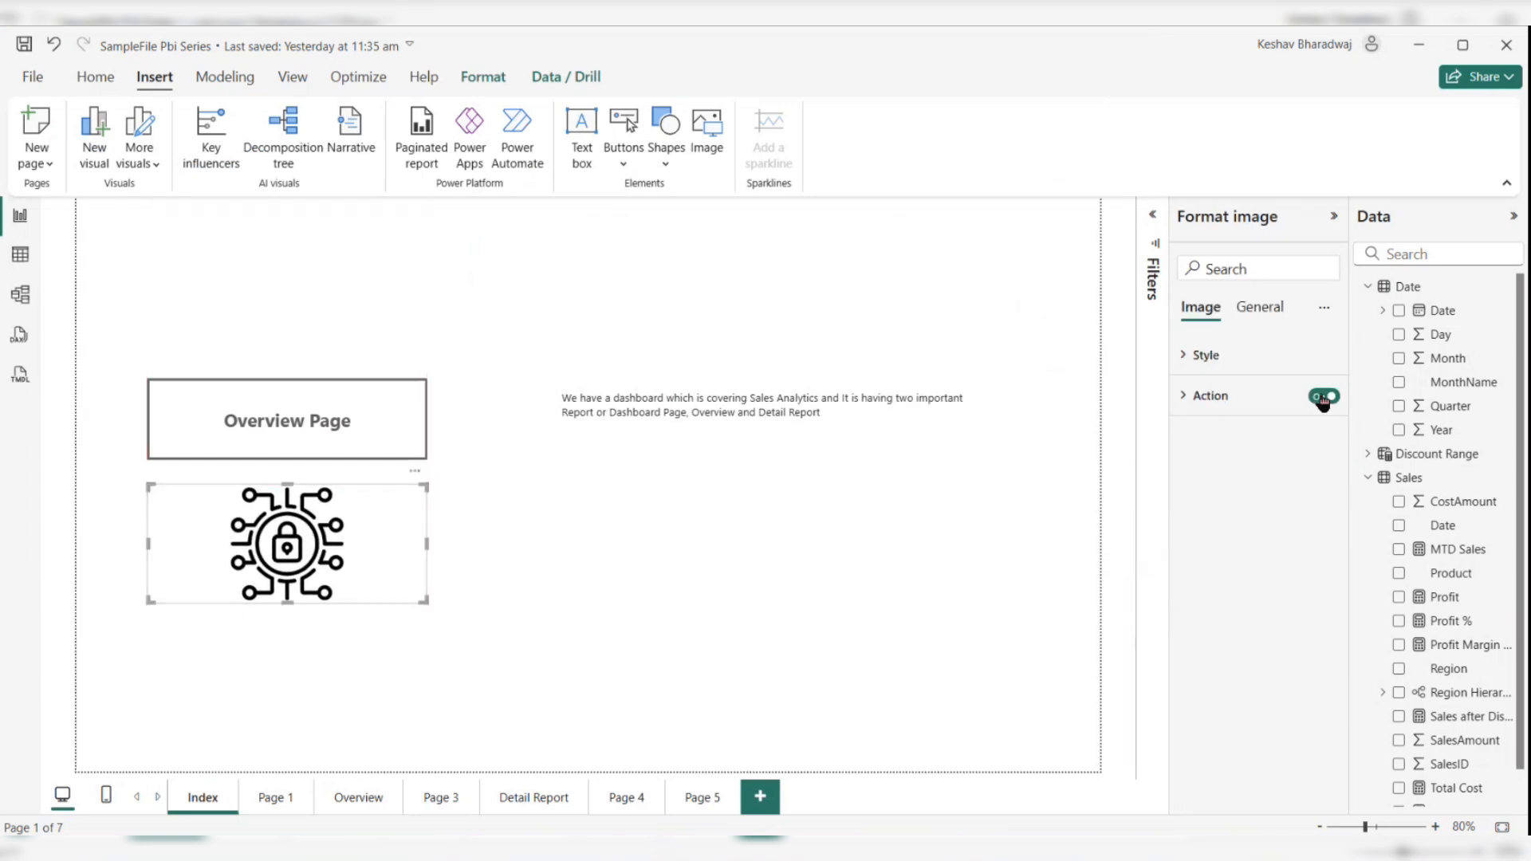
click(1236, 399)
click(1282, 495)
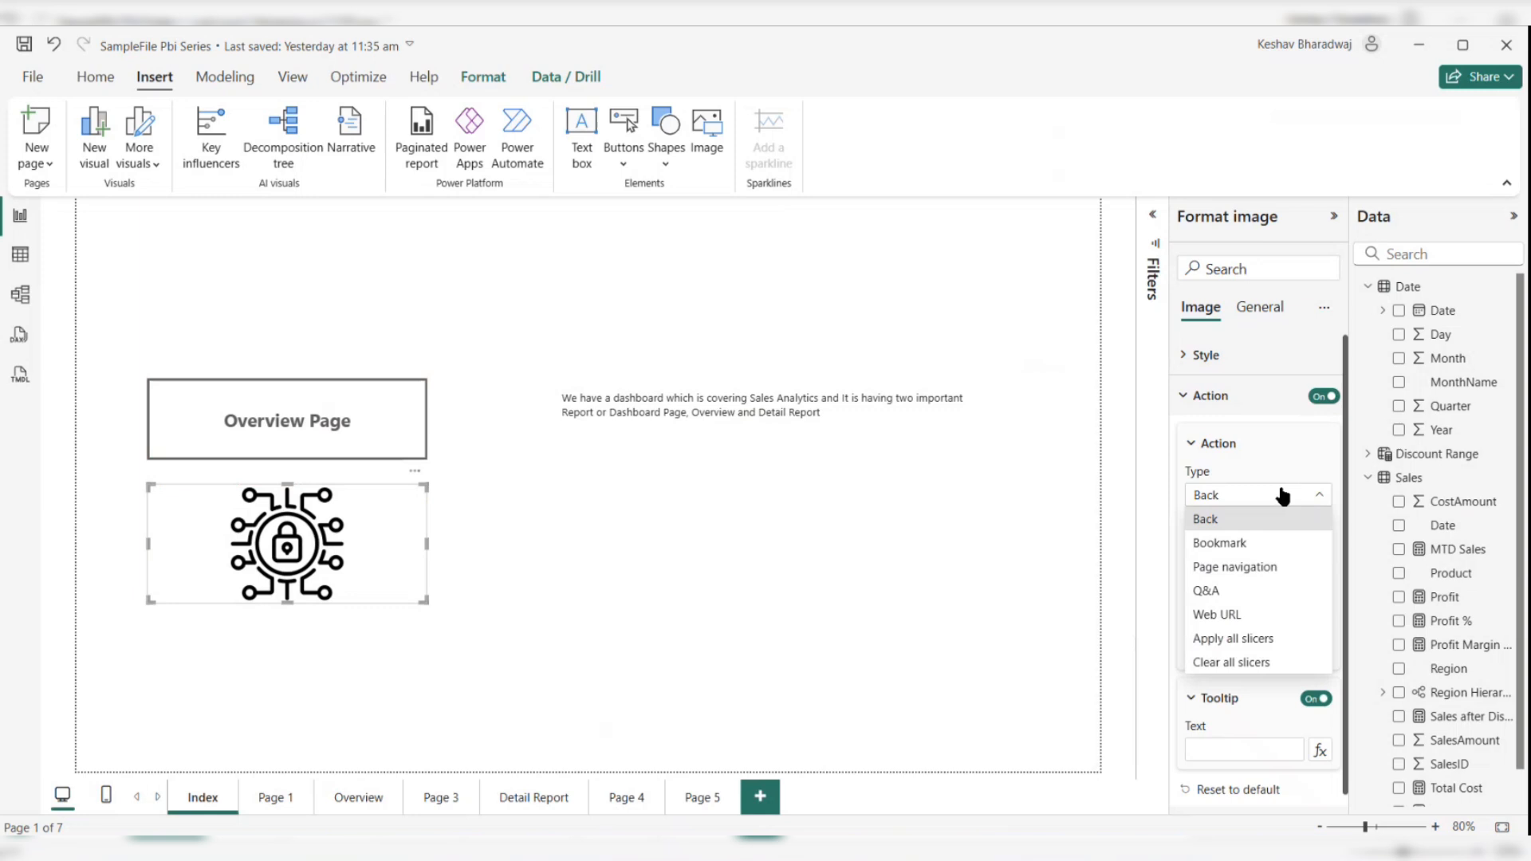
click(1262, 563)
click(1253, 606)
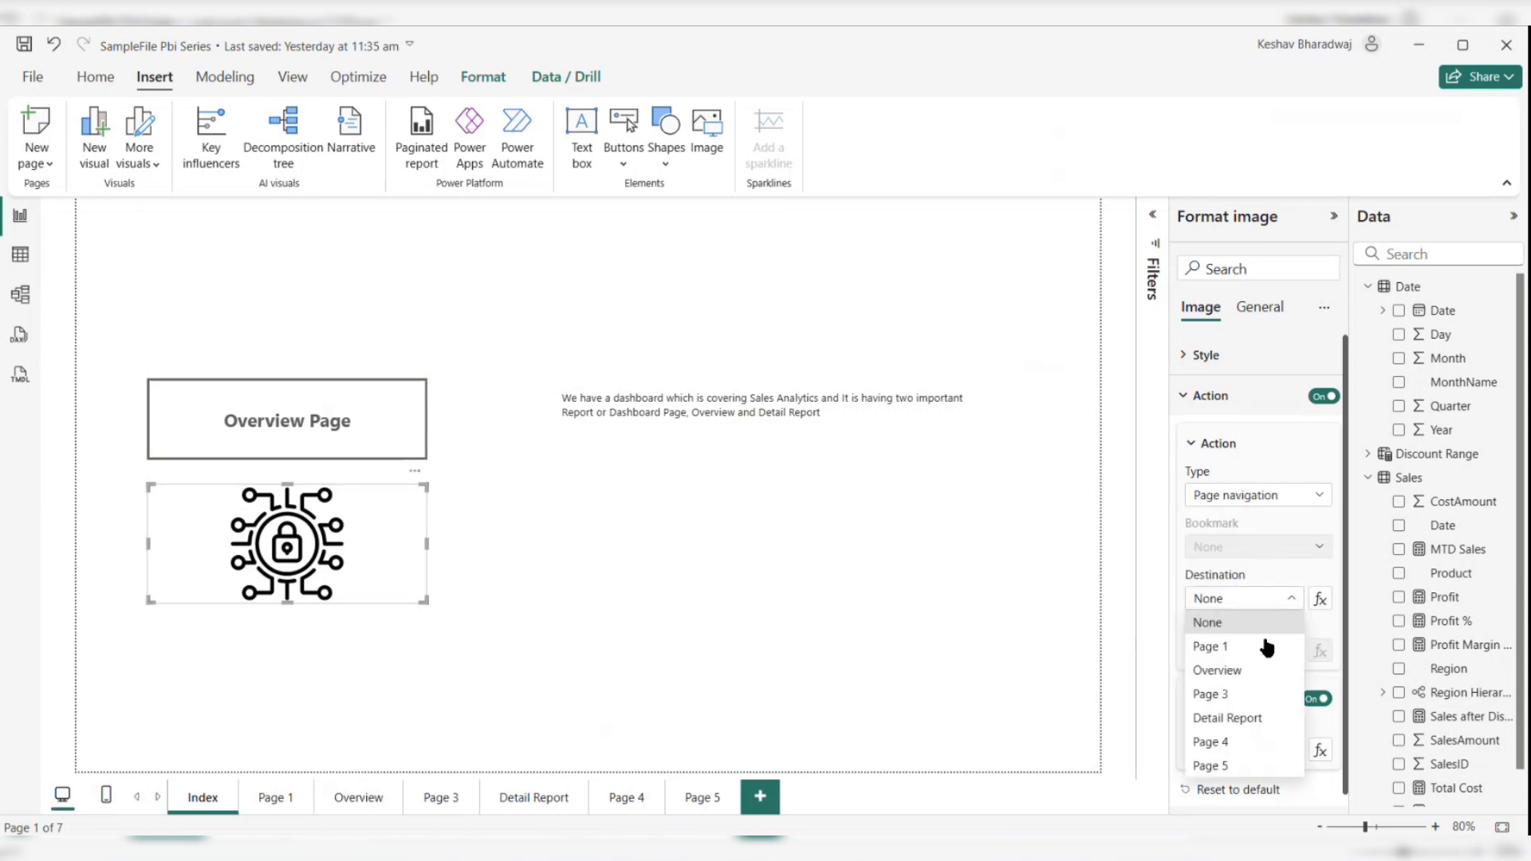
click(1234, 718)
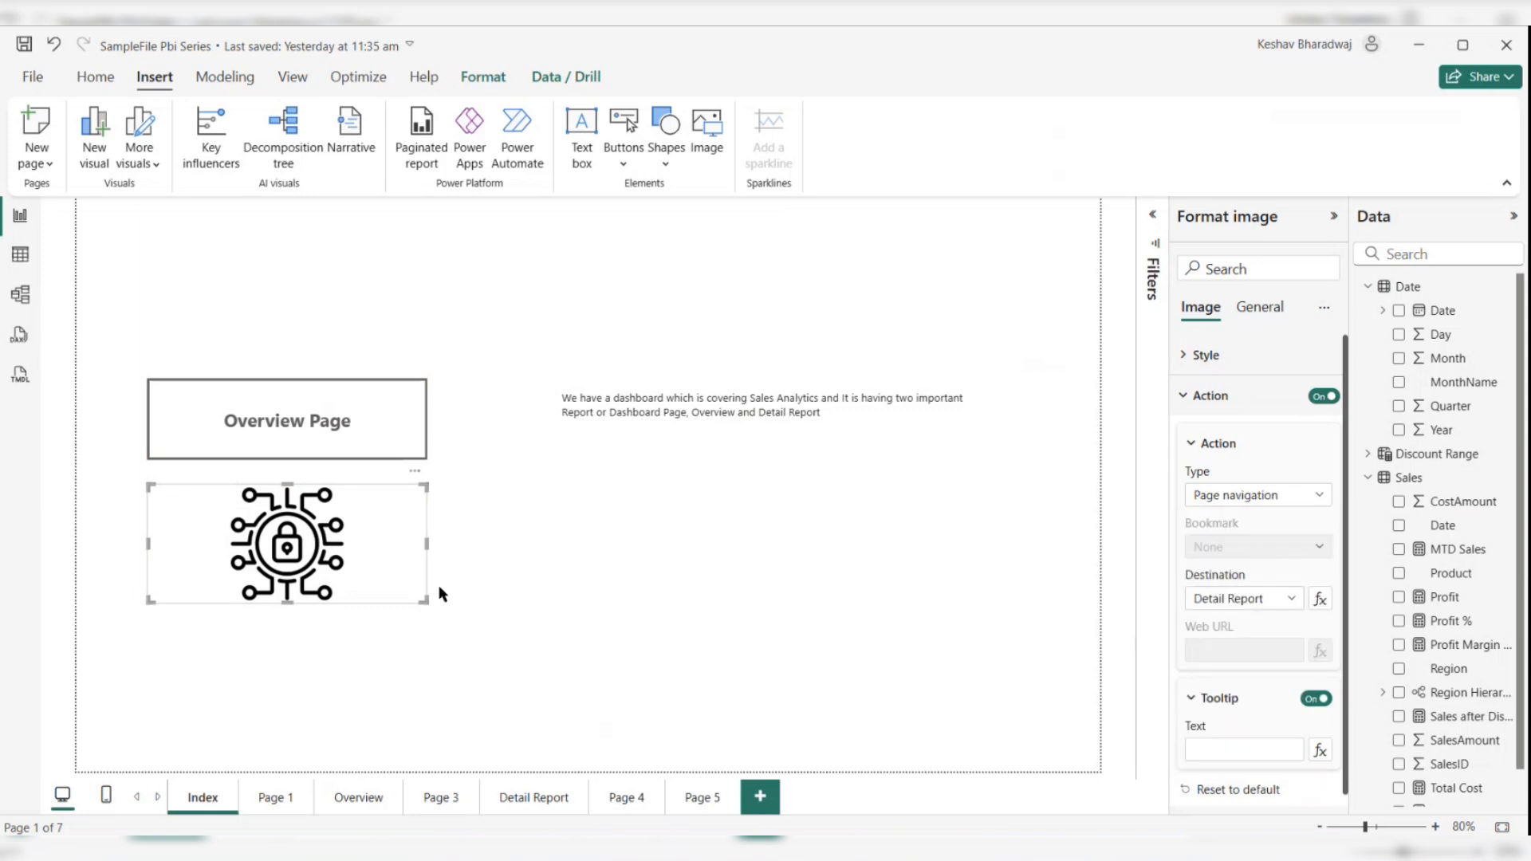
ctrl+click(384, 568)
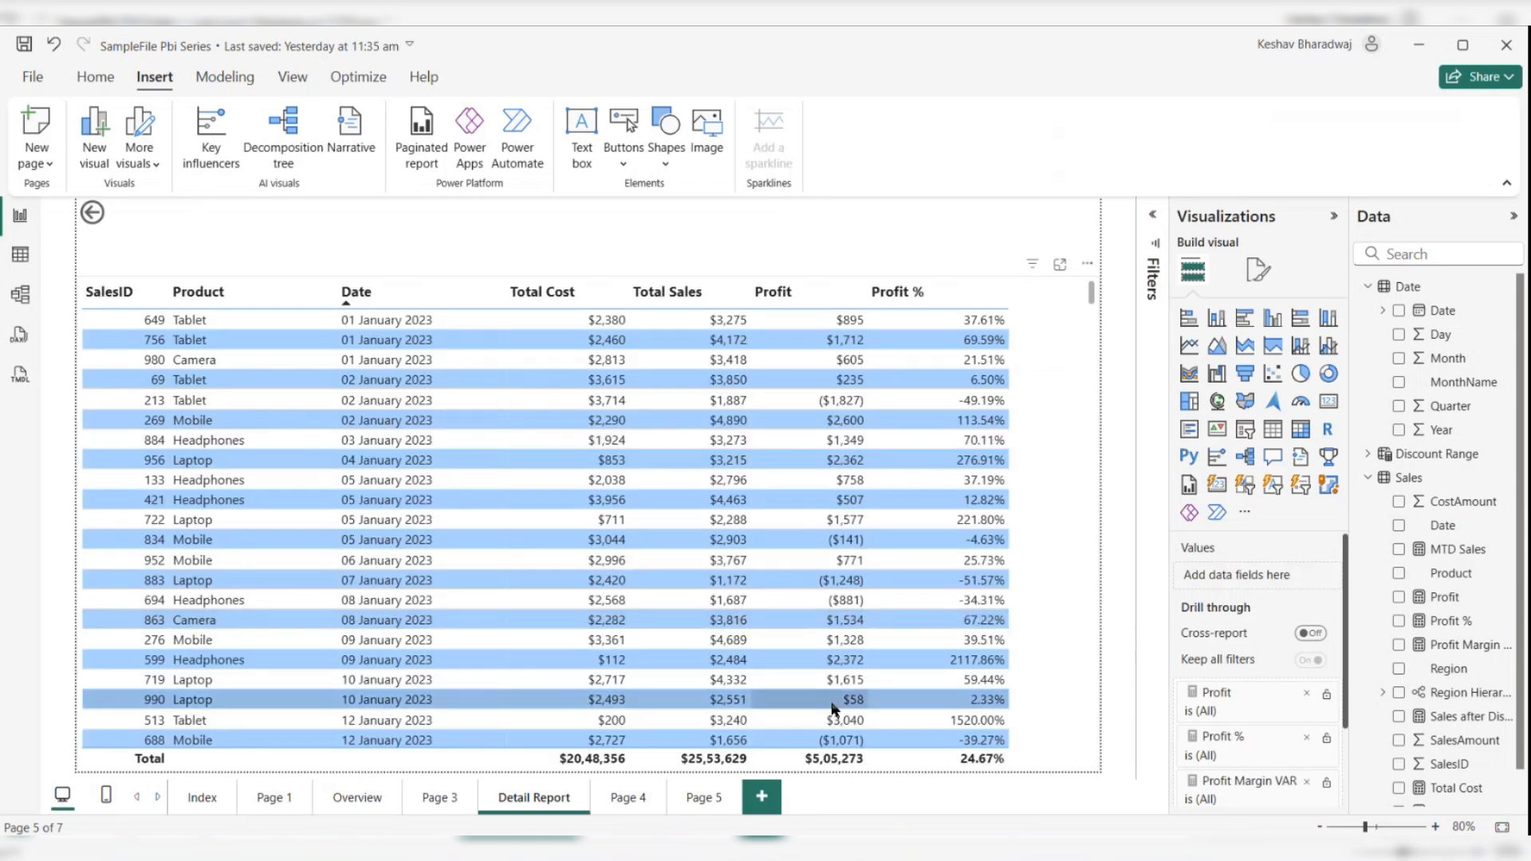
ctrl+click(109, 222)
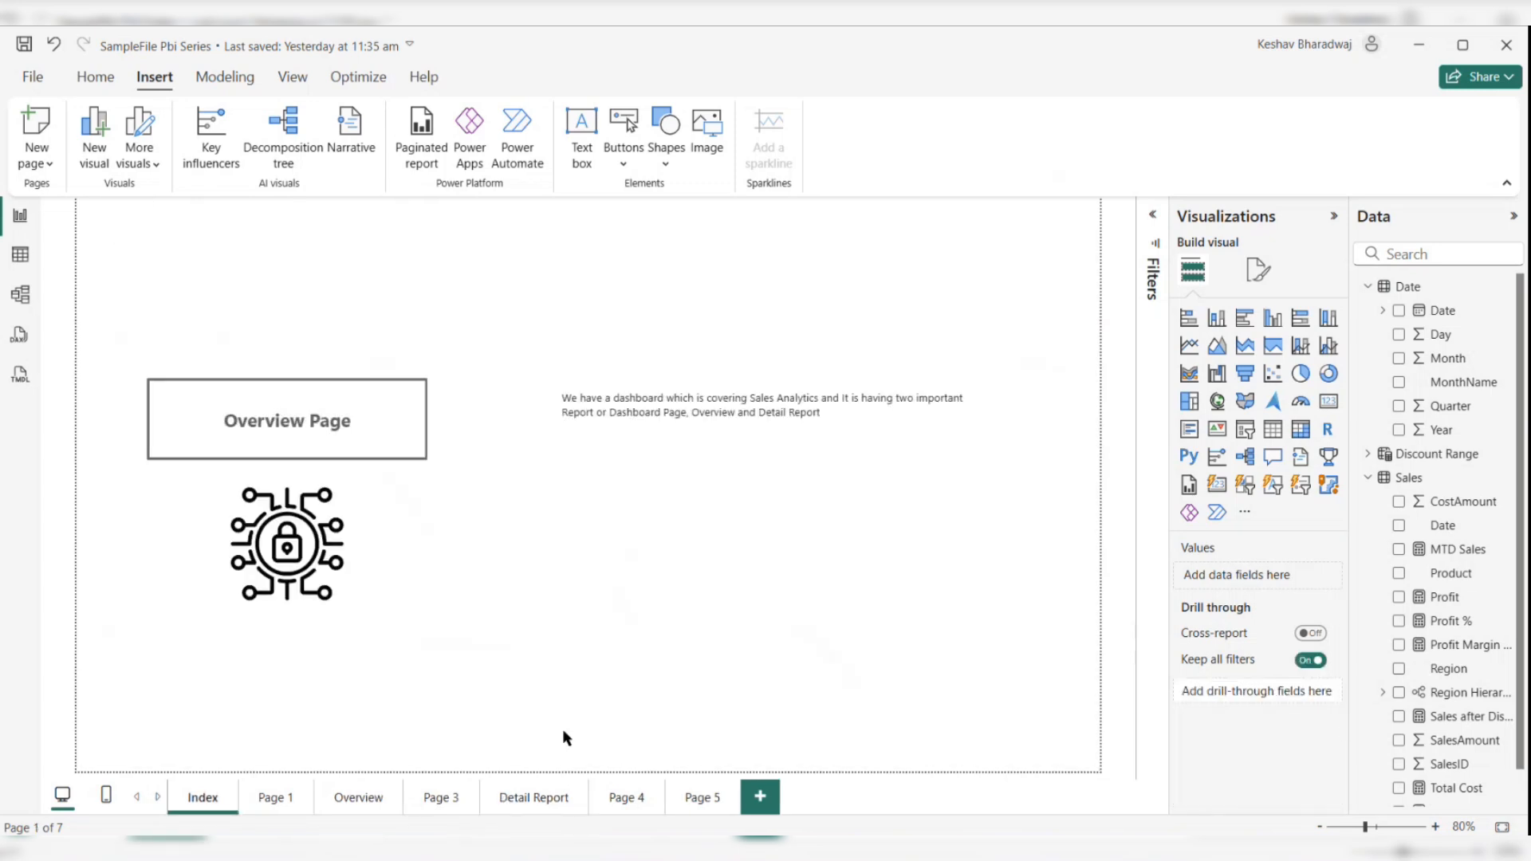
Step: Examine the action settings and available action types of the Pie Chart button on the Overview page
click(363, 802)
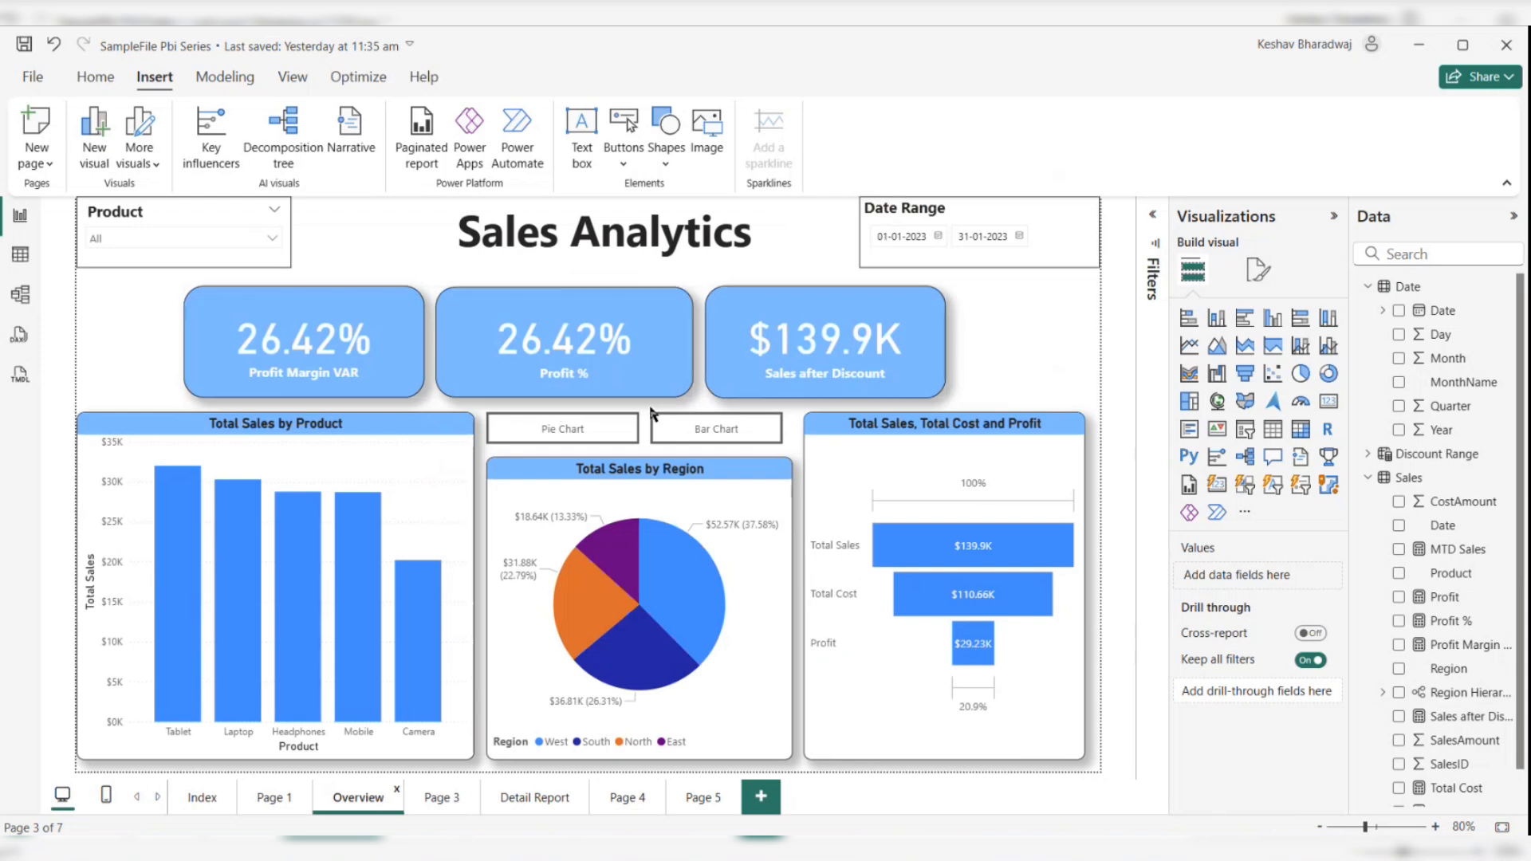
click(615, 434)
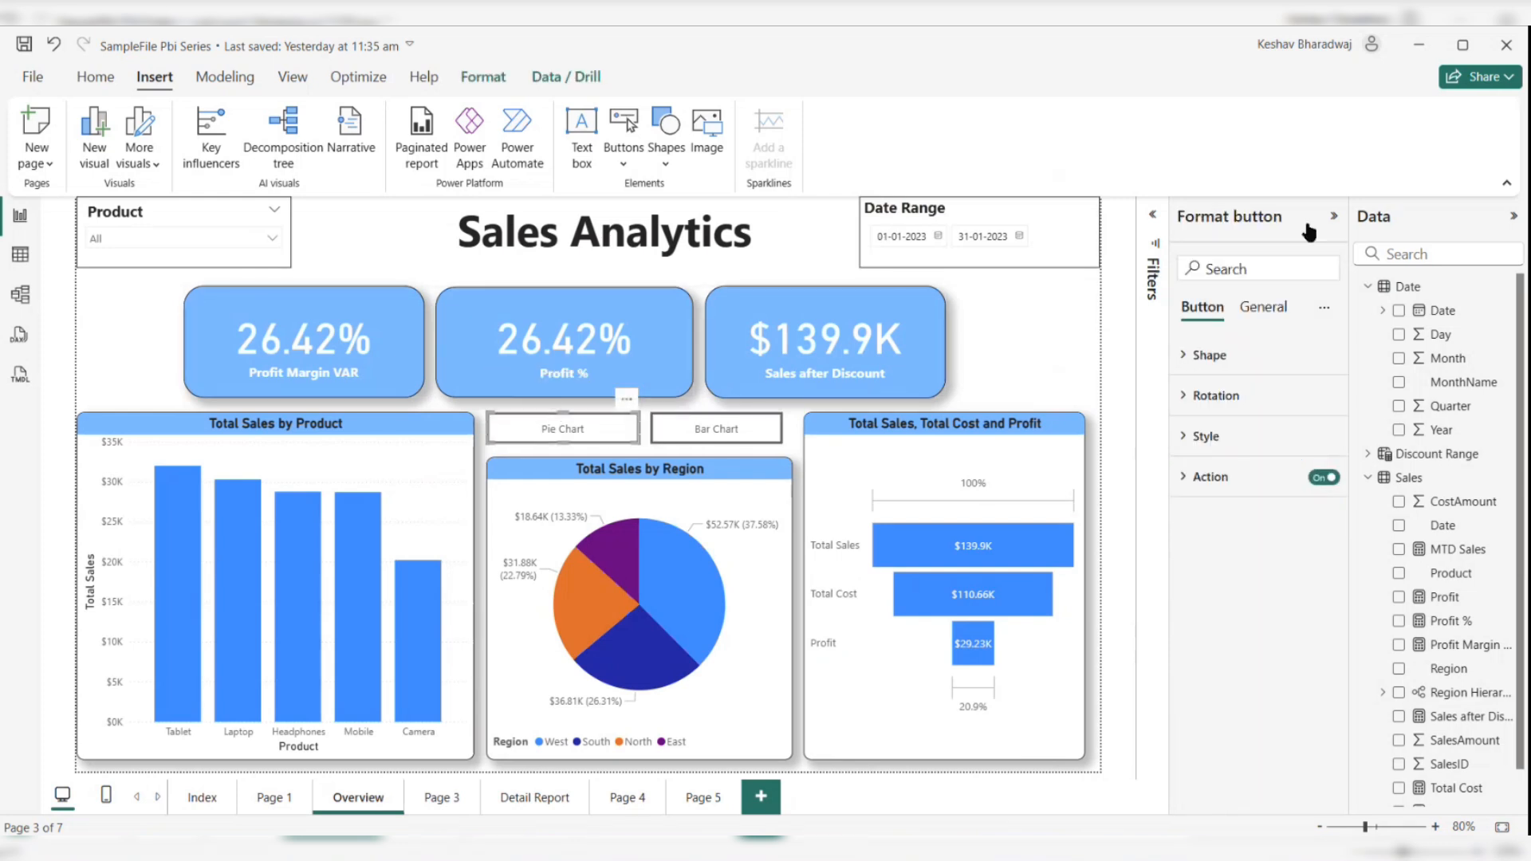
click(1211, 477)
click(1281, 591)
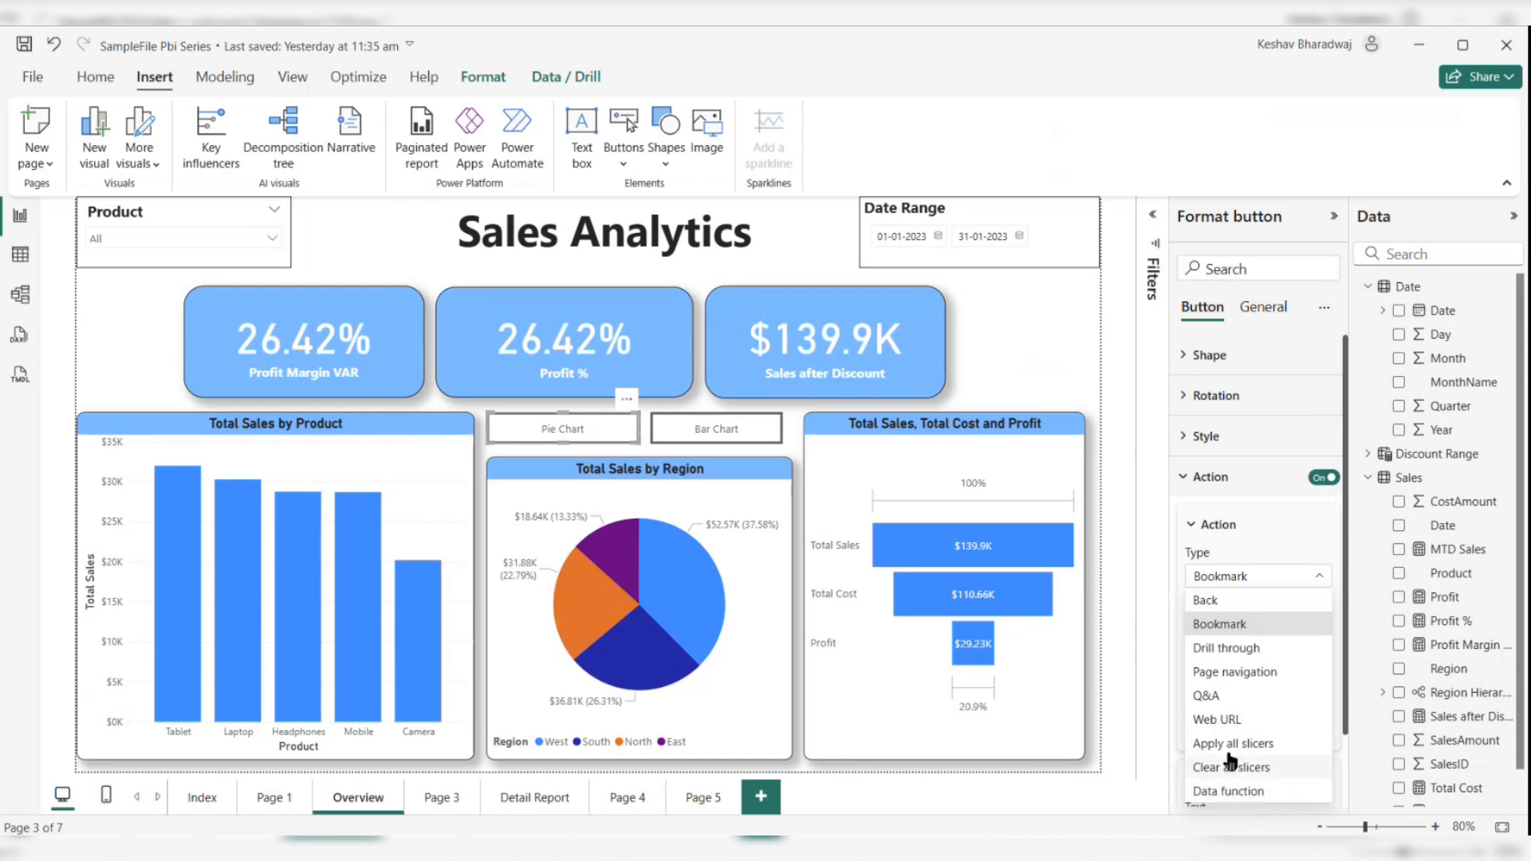
click(1285, 539)
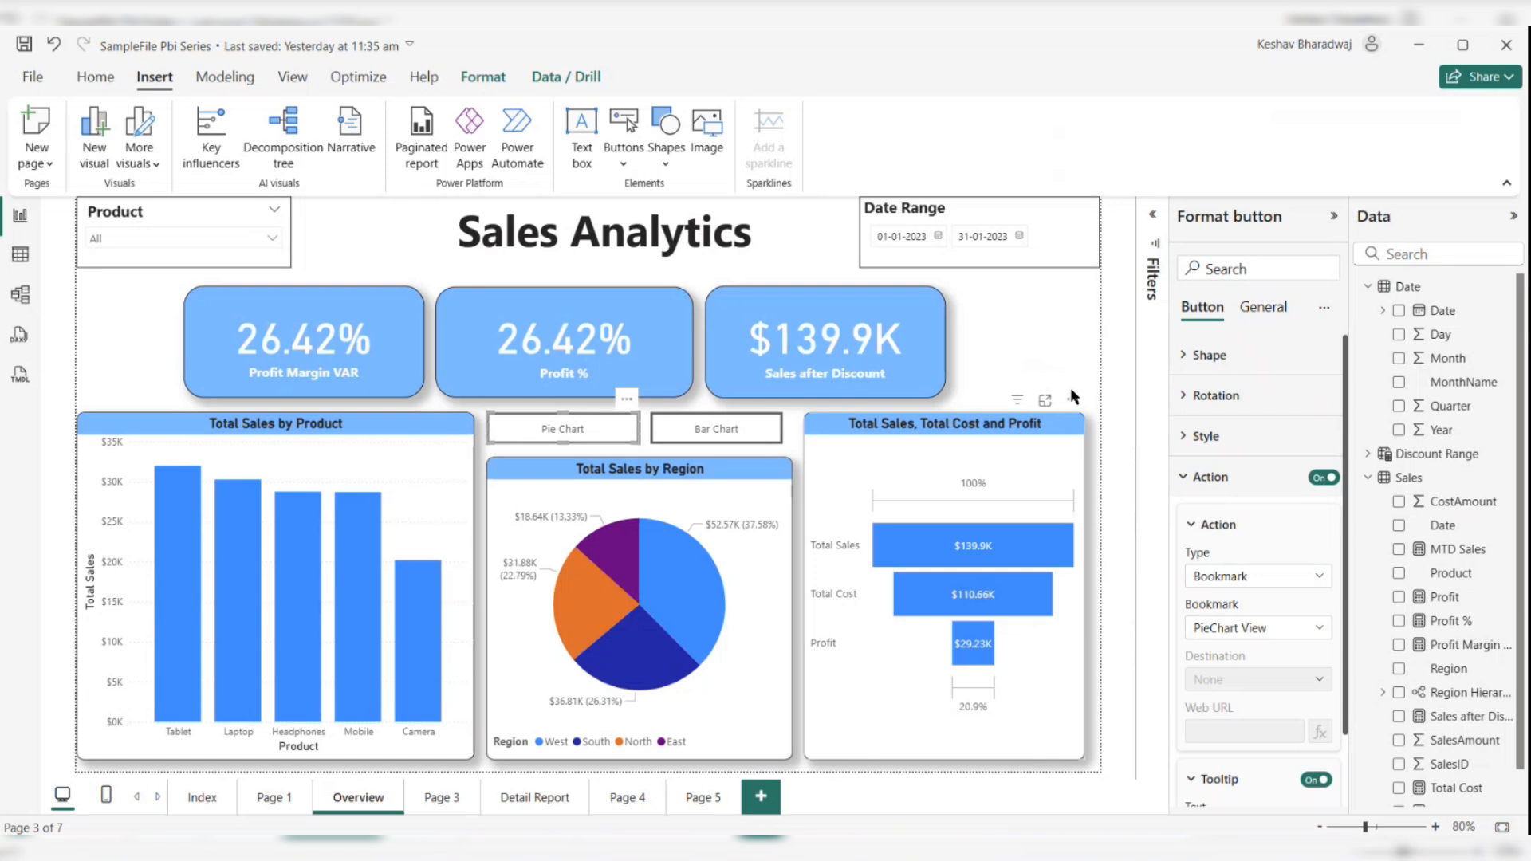
click(1030, 316)
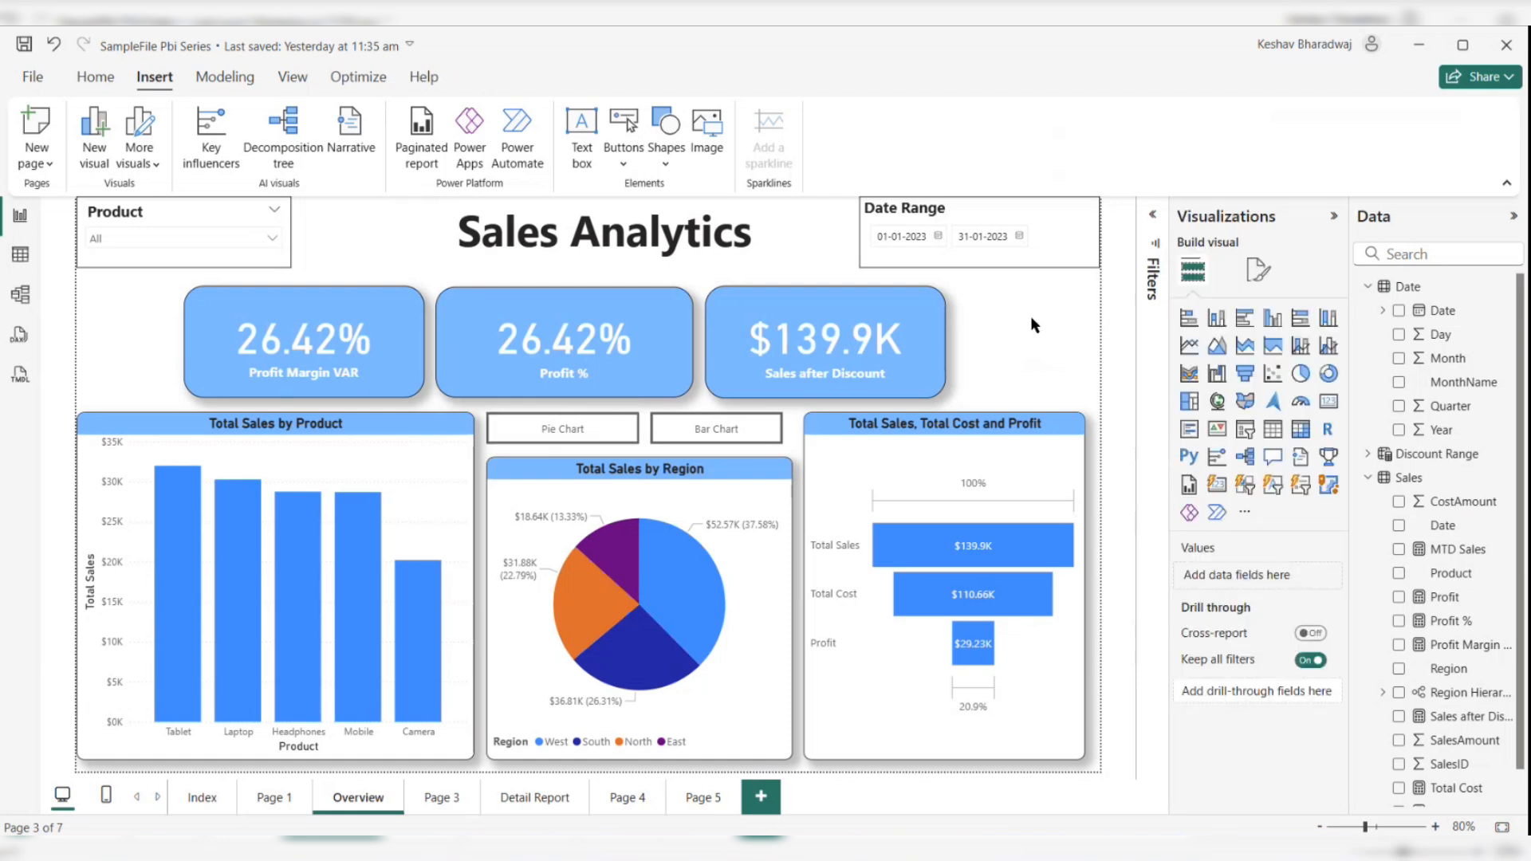